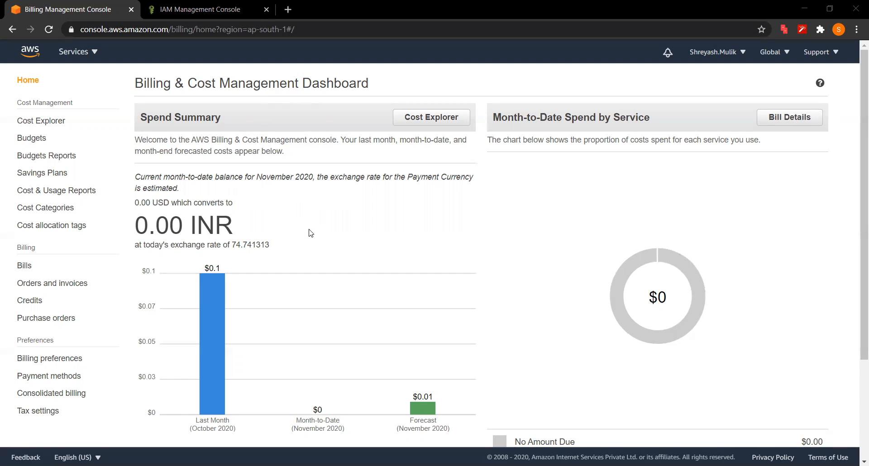
# Step: Start creating a new IAM role for an AWS service with Lambda as the use case and proceed to its permissions
pyautogui.click(208, 8)
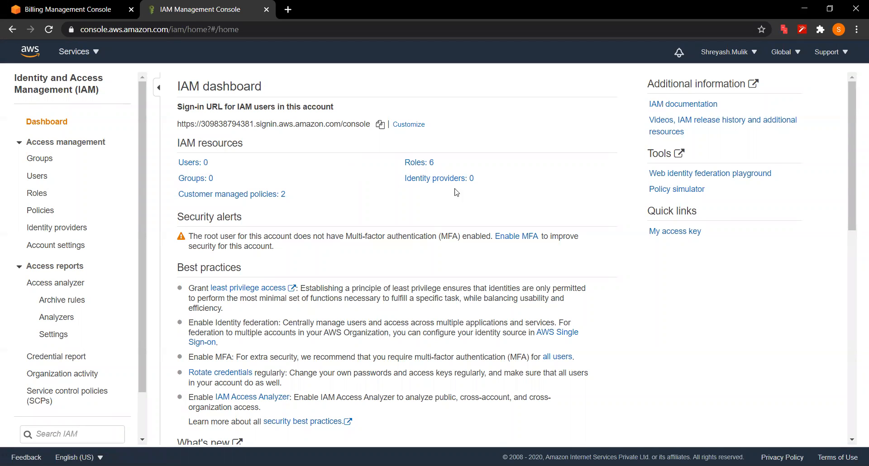
pyautogui.click(36, 198)
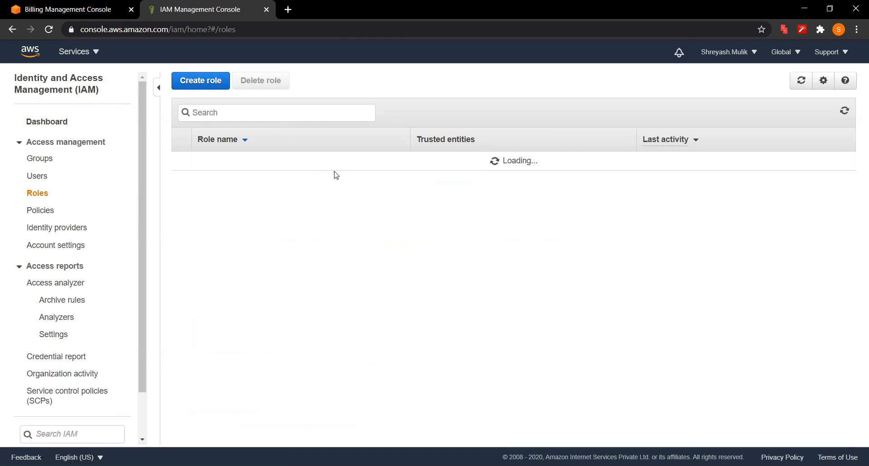
pyautogui.scroll(-2, 220, 309)
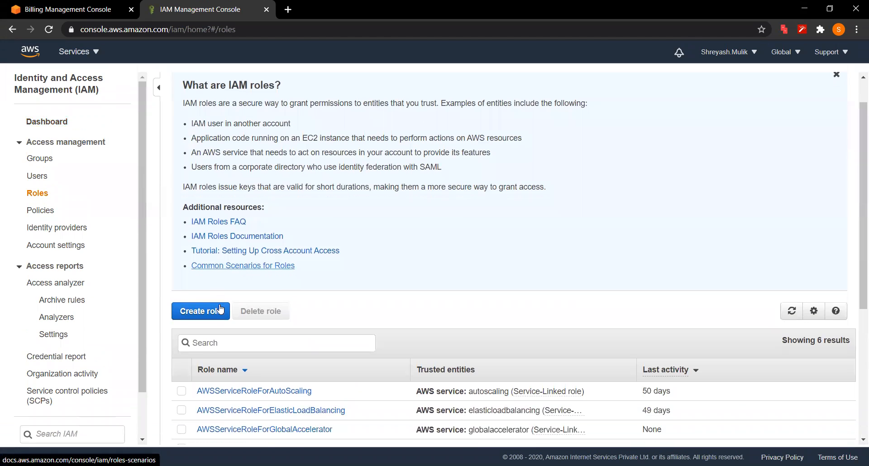
pyautogui.scroll(-2, 221, 310)
pyautogui.click(194, 208)
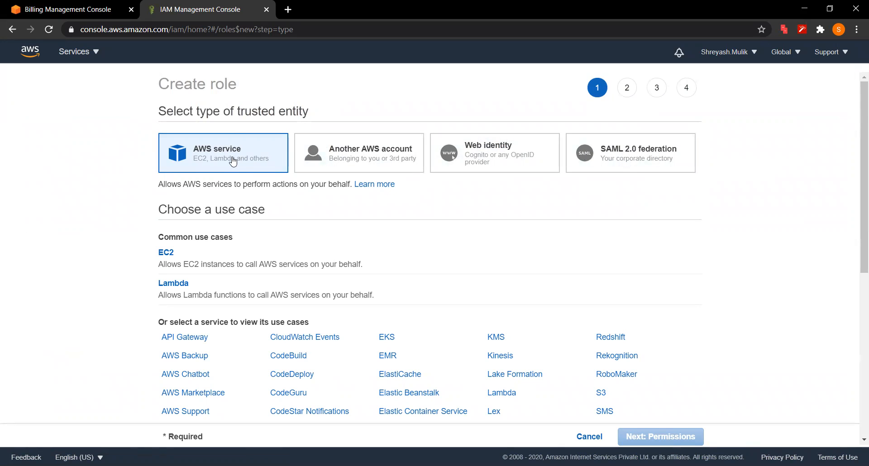
pyautogui.click(179, 290)
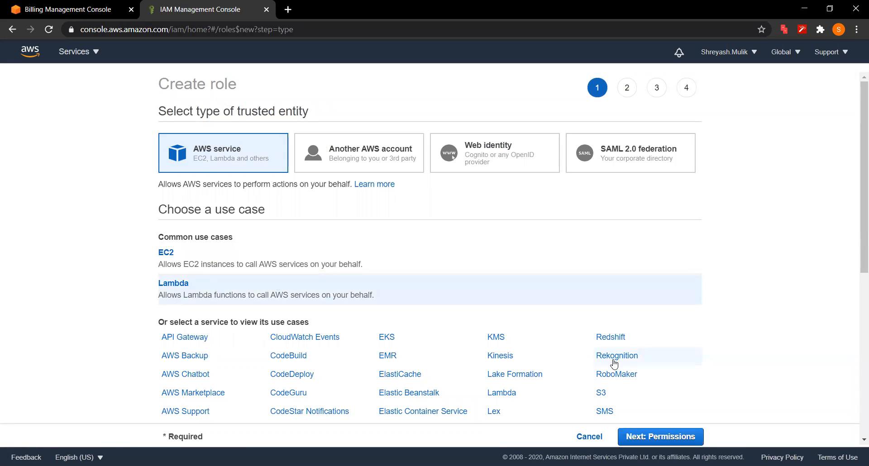
pyautogui.click(639, 443)
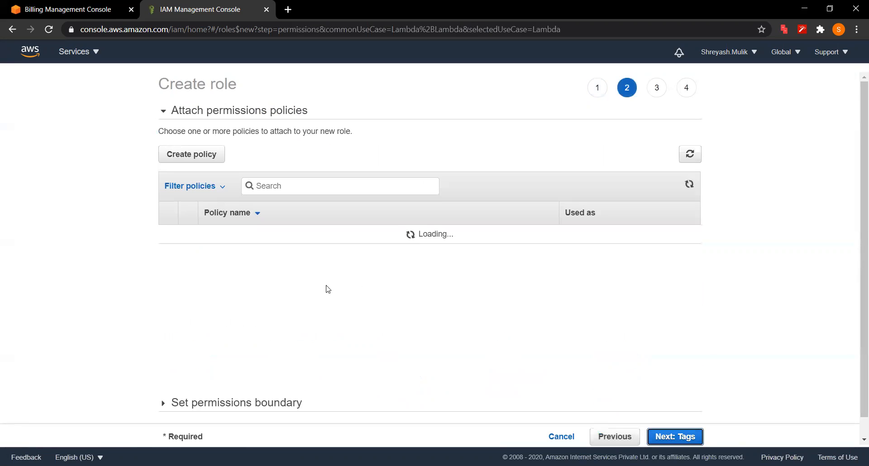
# Step: Search the permissions policies for dynamo and attach the AmazonDynamoDBFullAccess policy to the new role
pyautogui.click(273, 188)
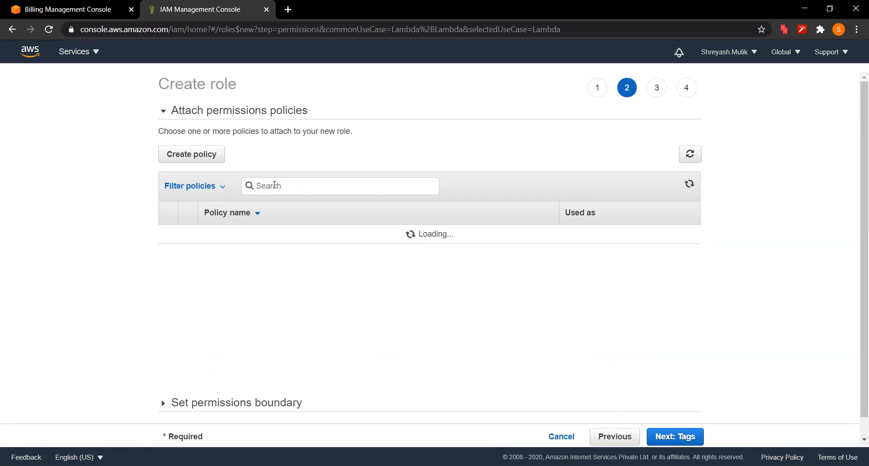
pyautogui.write('dy')
pyautogui.write('no')
pyautogui.write('md')
pyautogui.press('BackSpace')
pyautogui.press('BackSpace')
pyautogui.press('BackSpace')
pyautogui.write('amo')
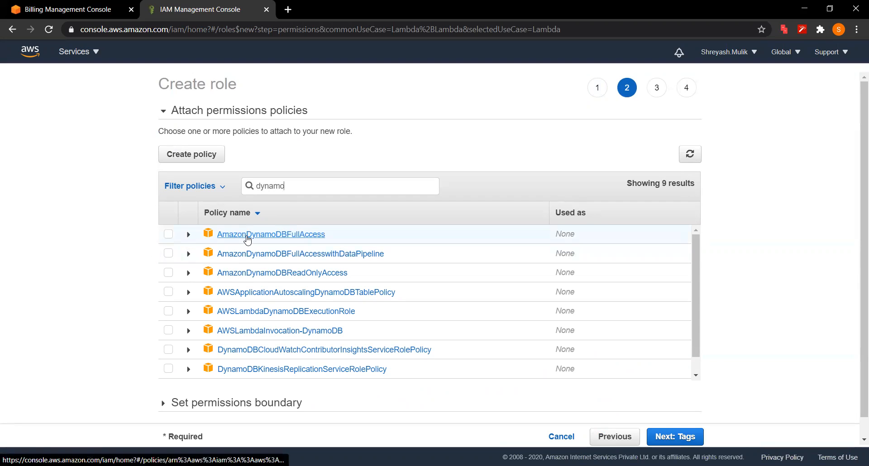
pyautogui.click(167, 236)
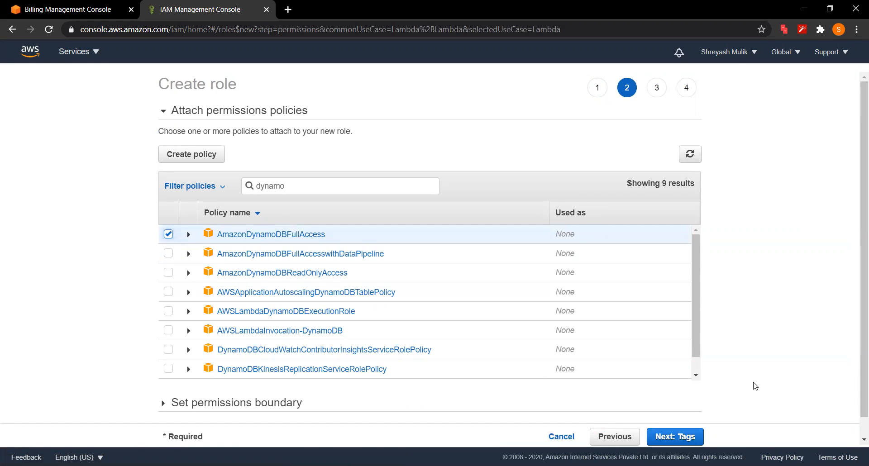
pyautogui.click(679, 438)
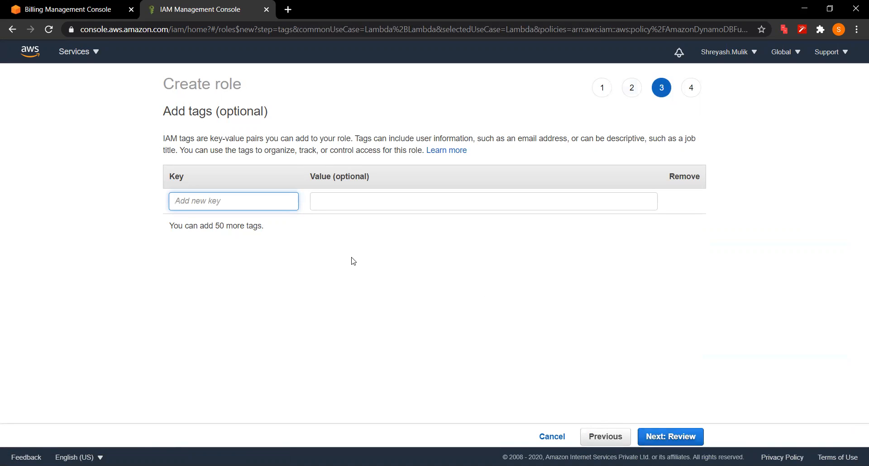
# Step: Skip the optional tags, name the role lambda-dynamodb1 and create it
pyautogui.click(662, 437)
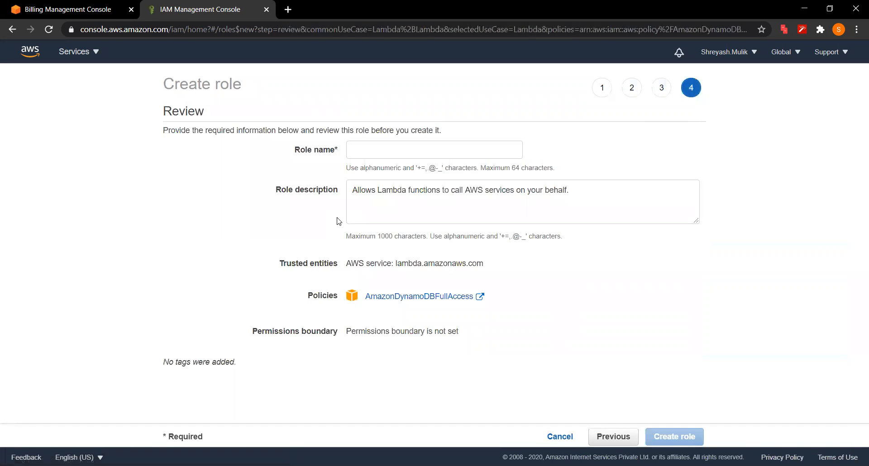
pyautogui.click(383, 147)
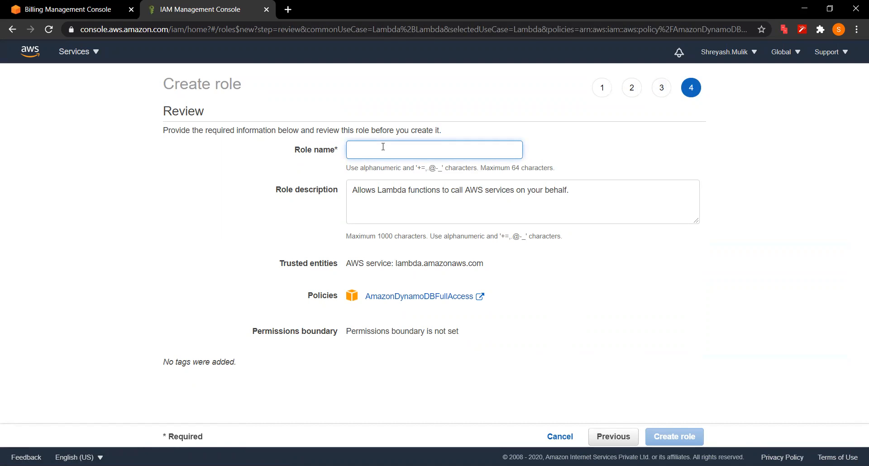
pyautogui.write('l')
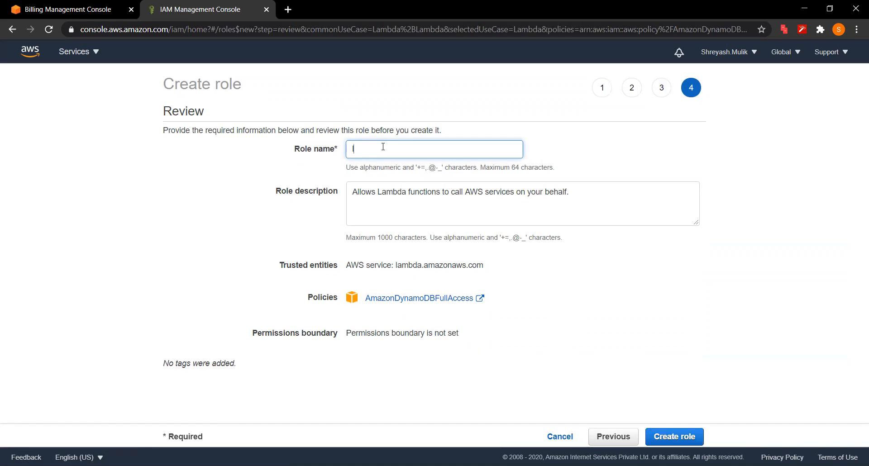
pyautogui.write('ambda-dynamodb1')
pyautogui.click(679, 437)
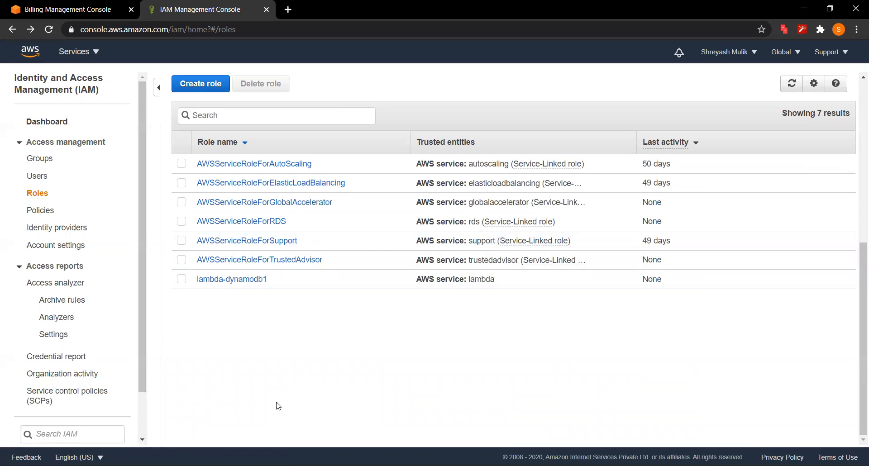
# Step: Go to the Lambda service and start a new function authored from scratch with the name lambda1
pyautogui.click(74, 52)
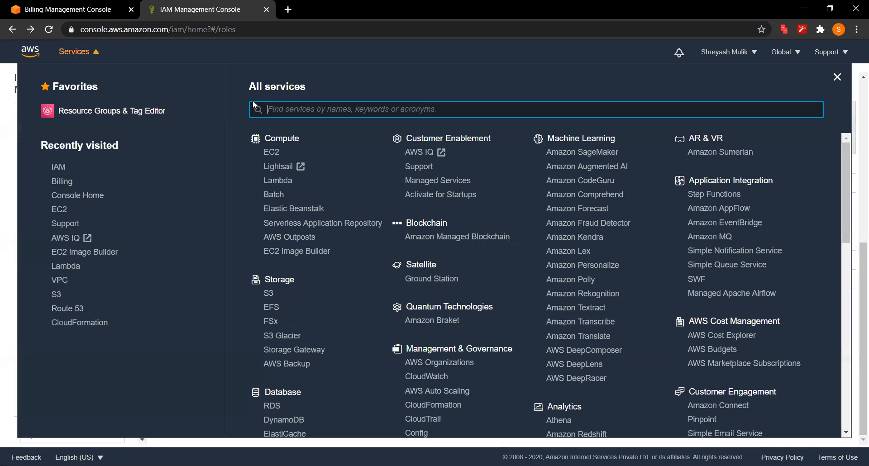
pyautogui.click(281, 183)
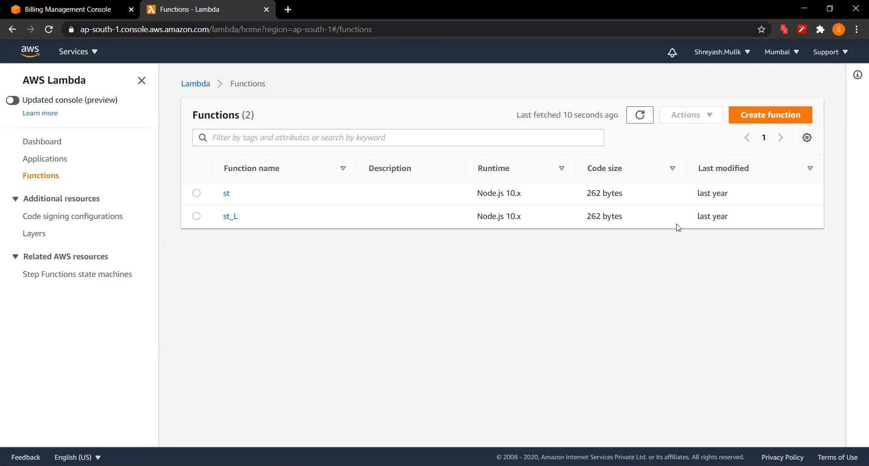
pyautogui.click(762, 116)
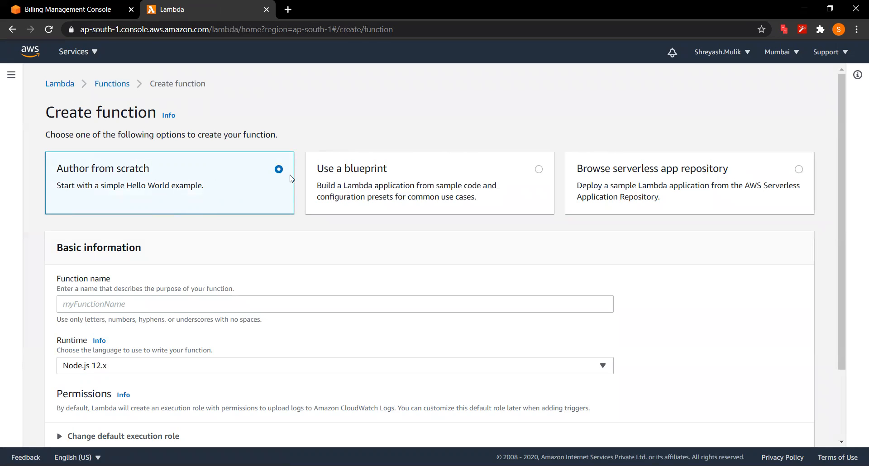
pyautogui.scroll(-1, 168, 174)
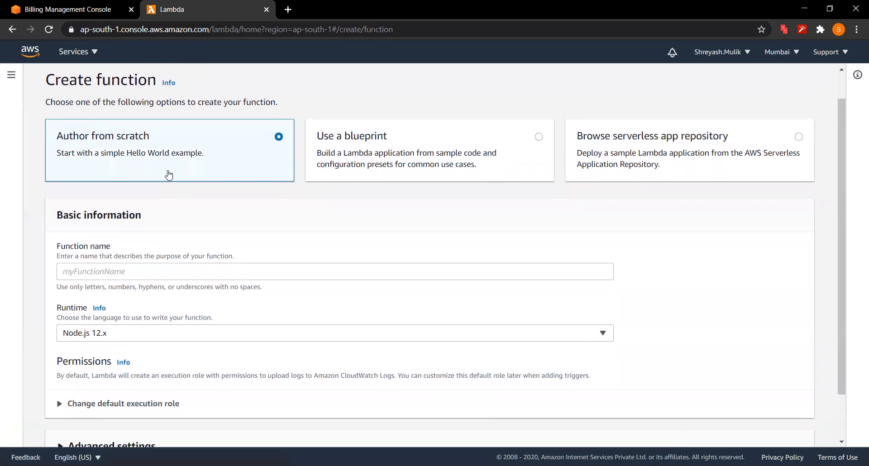
pyautogui.click(134, 263)
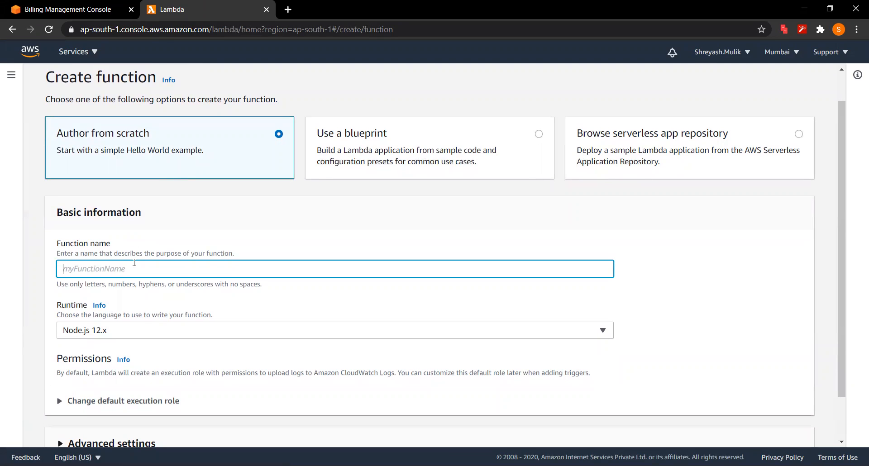
pyautogui.write('lambda1')
# Step: Set the function's runtime to Python 3.6
pyautogui.scroll(-2, 134, 263)
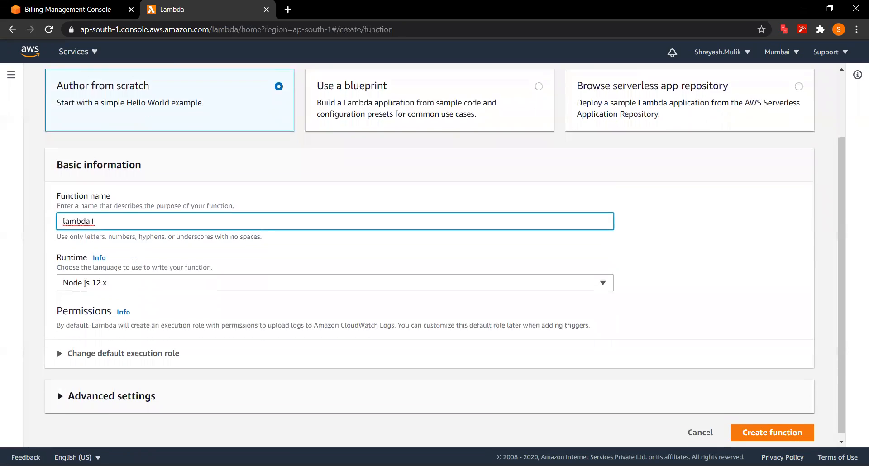
pyautogui.click(213, 278)
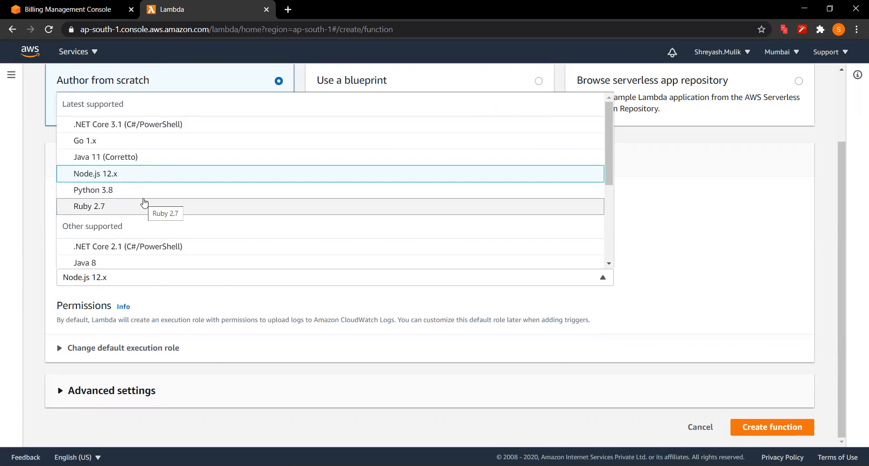
pyautogui.scroll(-1, 144, 202)
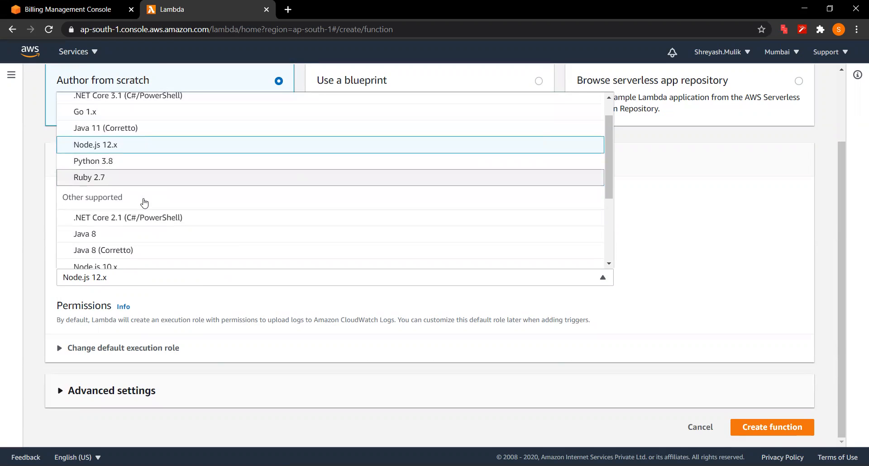
pyautogui.scroll(-4, 144, 203)
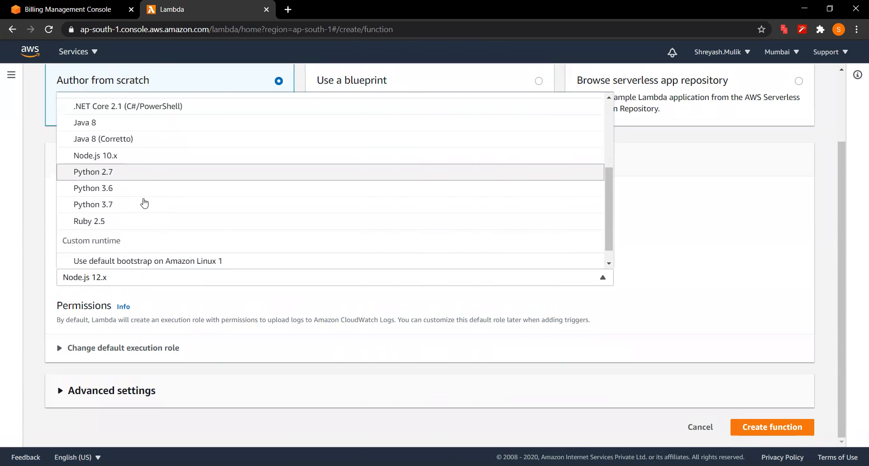
pyautogui.click(102, 189)
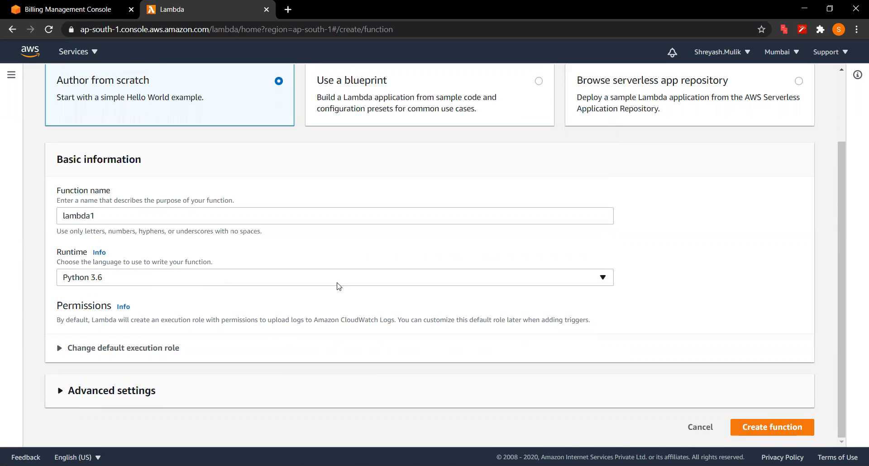
# Step: Assign the existing role lambda-dynamodb1 as the function's execution role and create the function
pyautogui.click(62, 349)
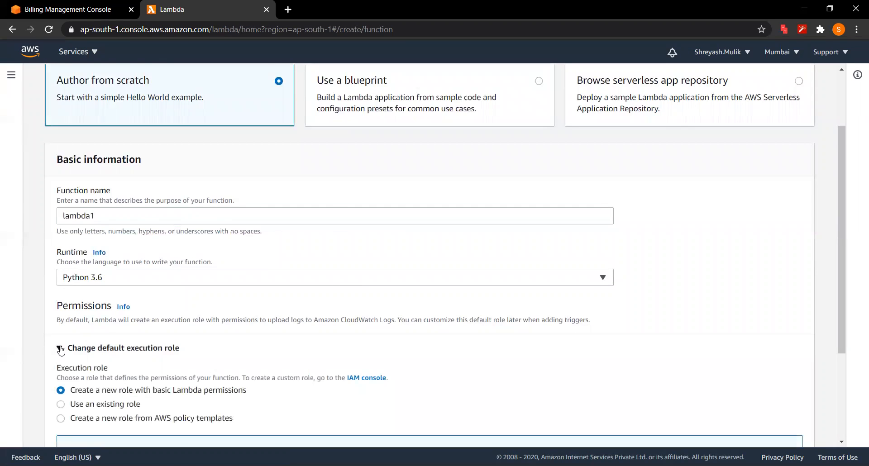
pyautogui.scroll(-3, 168, 350)
pyautogui.scroll(1, 182, 339)
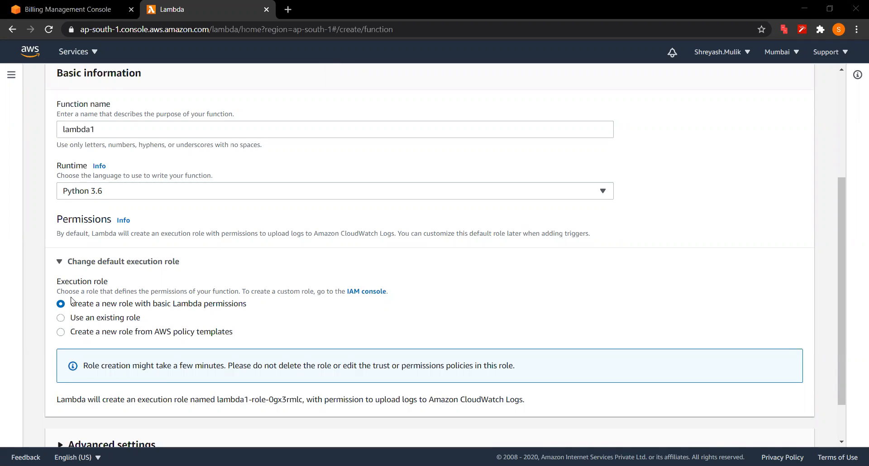
pyautogui.click(60, 319)
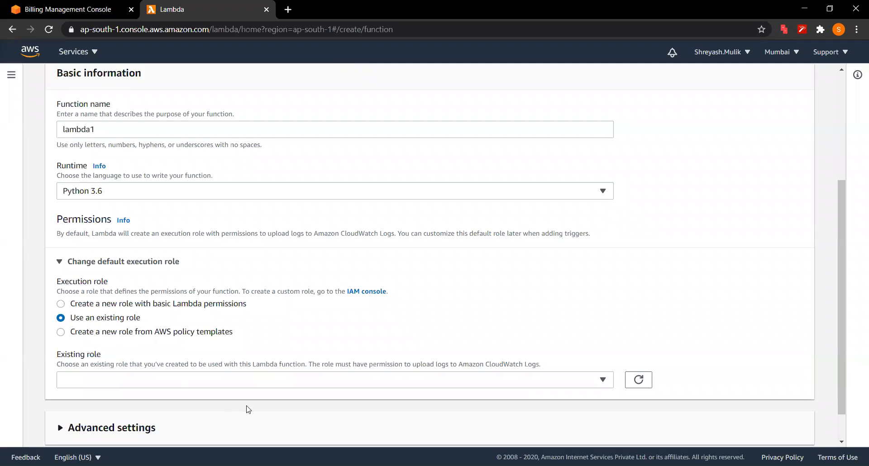
pyautogui.scroll(-1, 247, 407)
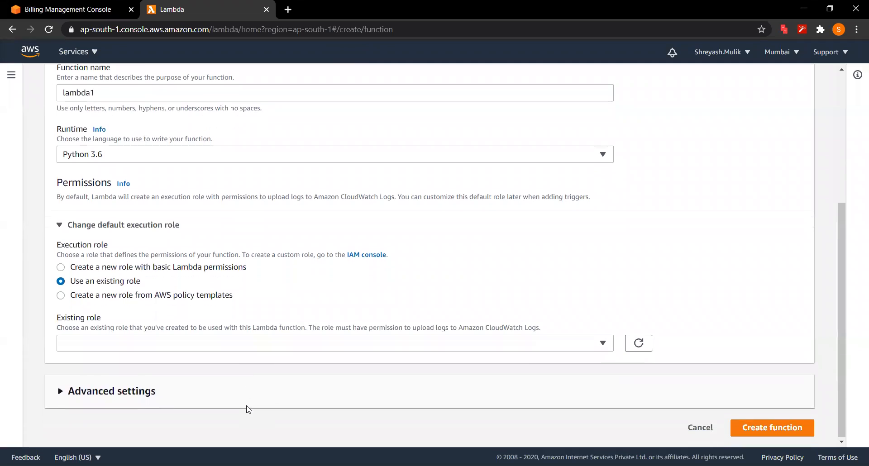
pyautogui.click(469, 344)
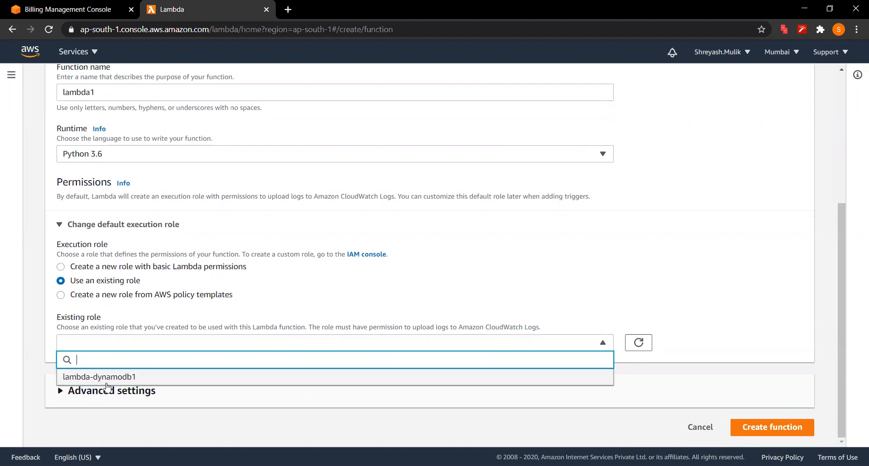
pyautogui.click(183, 383)
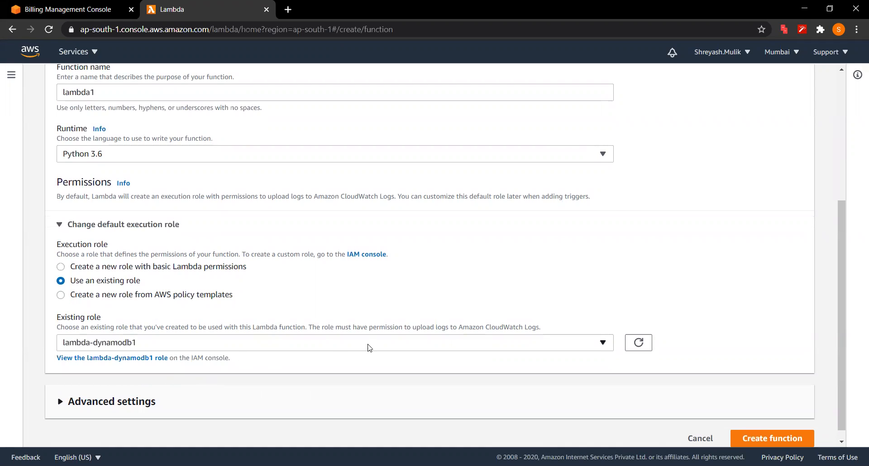
pyautogui.scroll(-1, 637, 359)
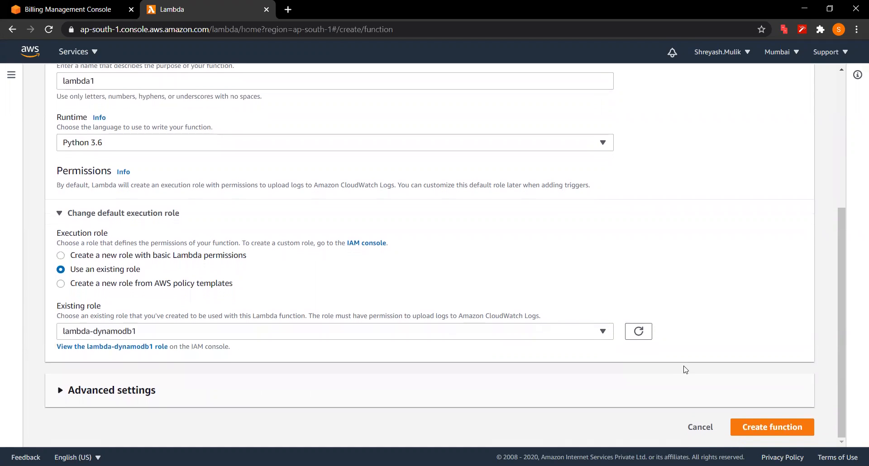
pyautogui.click(778, 432)
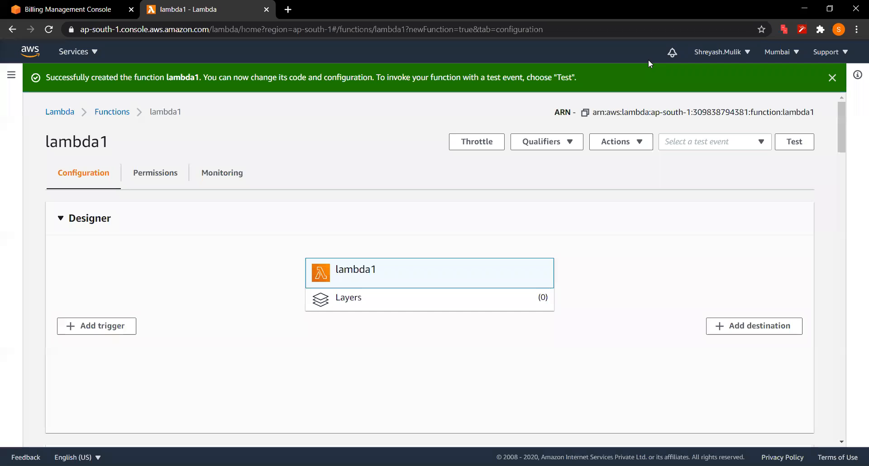
pyautogui.scroll(-3, 394, 340)
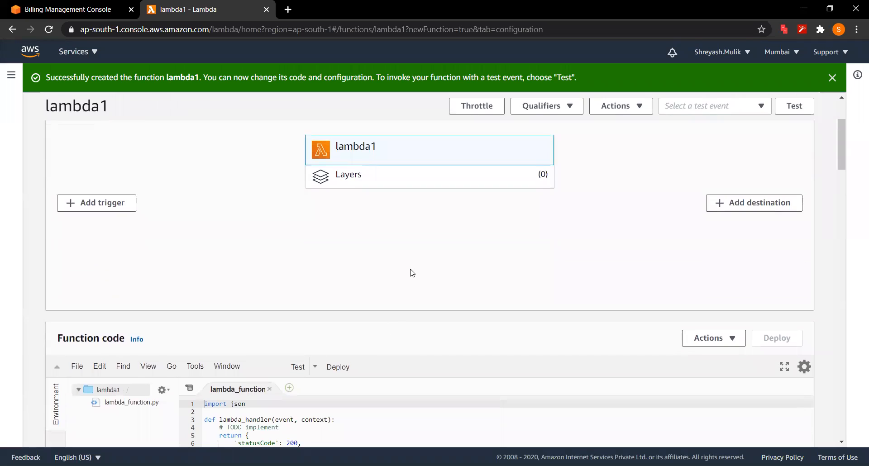
pyautogui.scroll(3, 412, 273)
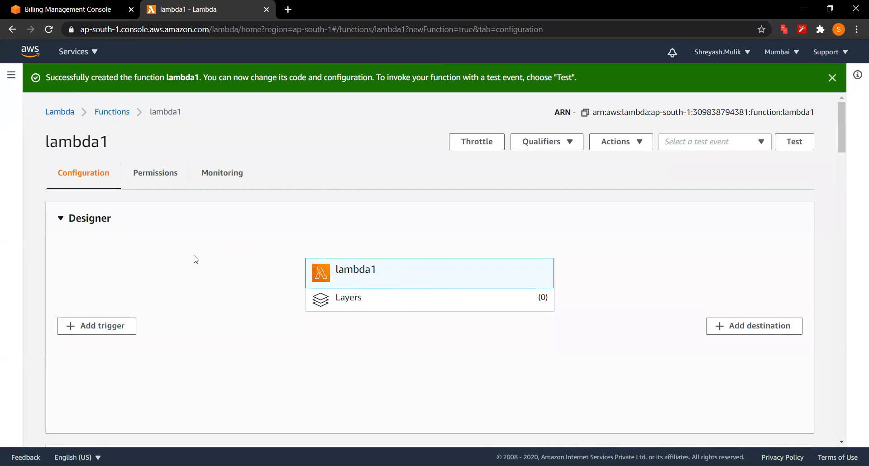
pyautogui.scroll(-2, 281, 338)
pyautogui.scroll(2, 281, 338)
pyautogui.scroll(-3, 282, 338)
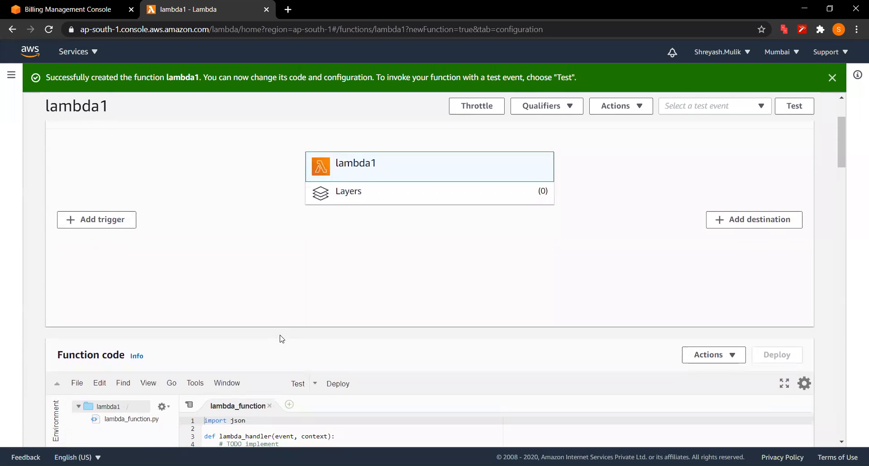
# Step: Examine lambda1's permissions, including its execution role and the services listed in the resource summary
pyautogui.scroll(3, 281, 339)
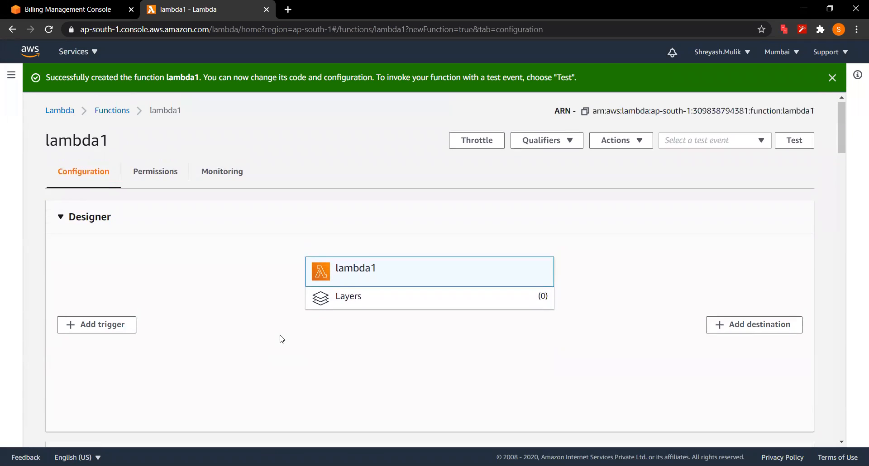
pyautogui.click(160, 183)
pyautogui.scroll(-2, 235, 345)
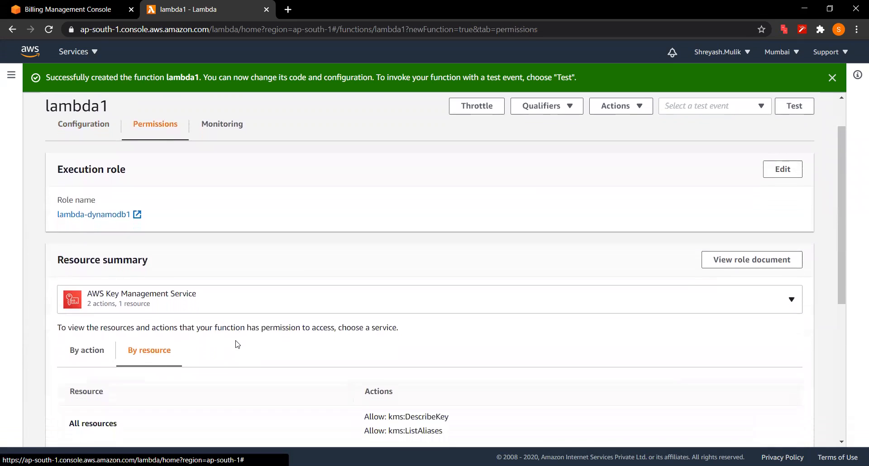
pyautogui.click(295, 247)
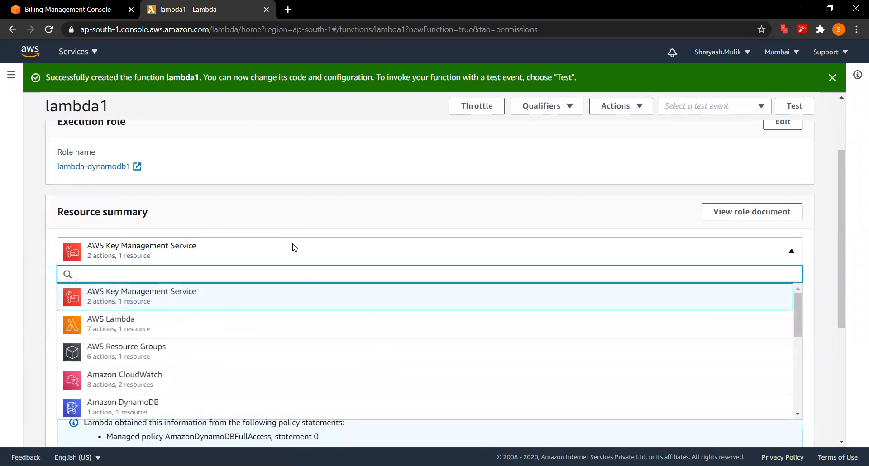
pyautogui.scroll(-2, 271, 368)
pyautogui.scroll(2, 271, 369)
pyautogui.scroll(-4, 272, 369)
pyautogui.scroll(2, 271, 369)
pyautogui.scroll(-3, 271, 369)
pyautogui.scroll(-2, 271, 369)
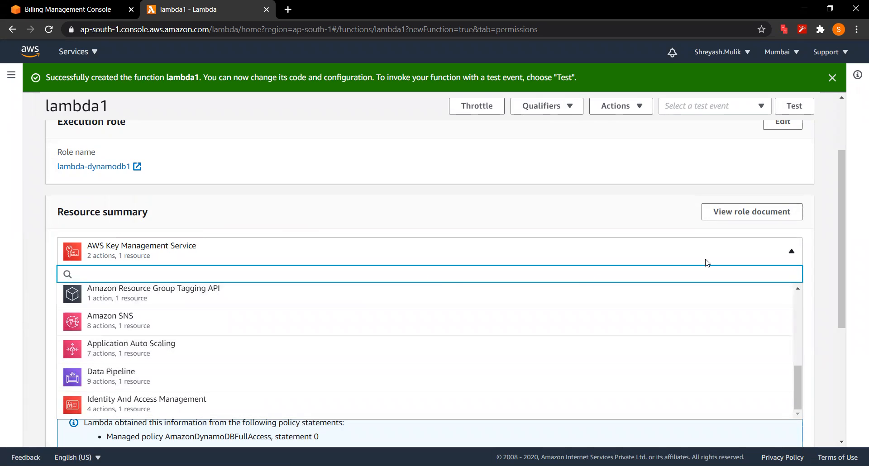
pyautogui.click(780, 253)
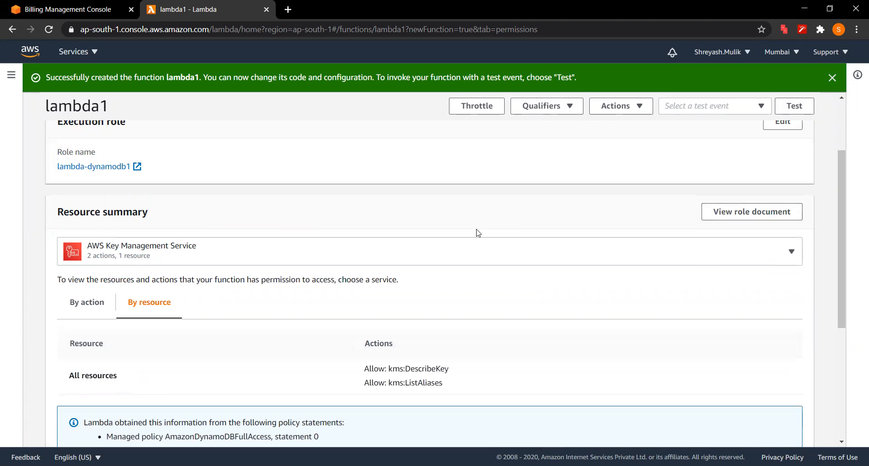
pyautogui.scroll(-5, 475, 231)
pyautogui.scroll(4, 477, 232)
pyautogui.scroll(3, 476, 233)
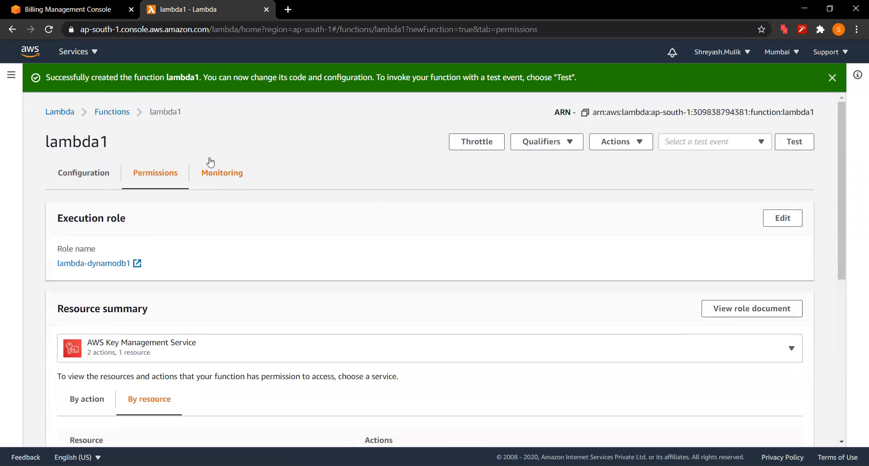
# Step: View lambda1's monitoring page with its CloudWatch metrics, and return to the function's permissions
pyautogui.click(216, 179)
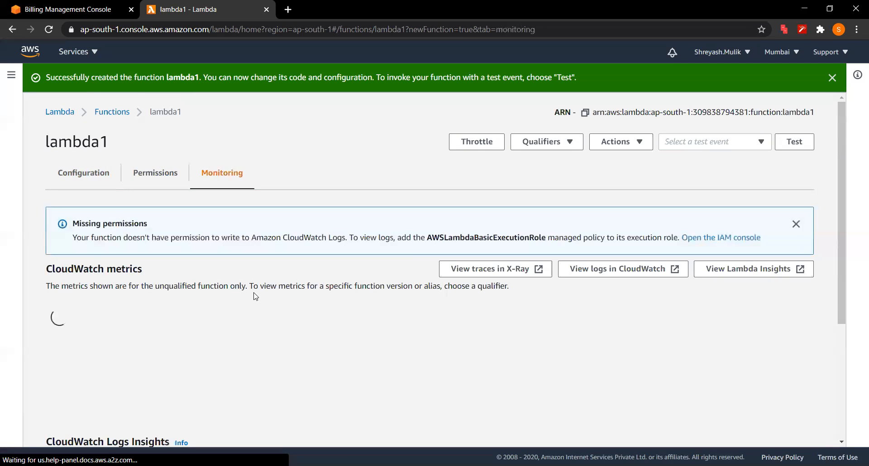
pyautogui.scroll(-2, 253, 295)
pyautogui.scroll(2, 253, 295)
pyautogui.click(154, 177)
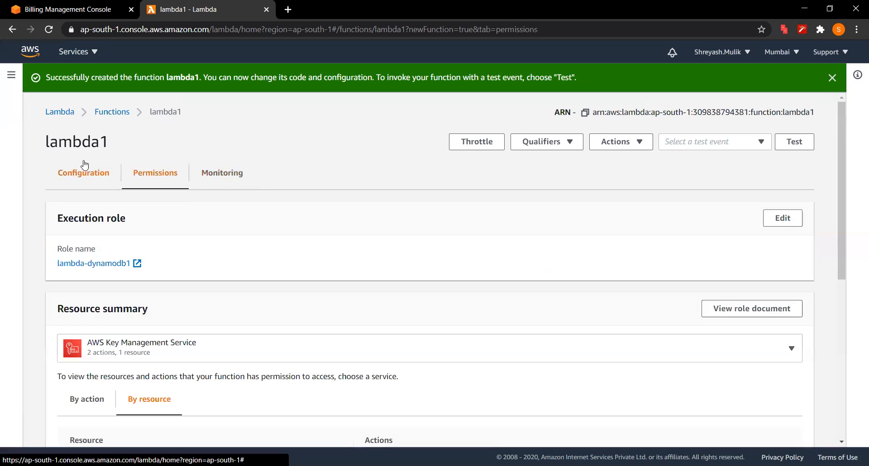
# Step: Return to lambda1's configuration and delete all the default code in lambda_function.py
pyautogui.click(91, 179)
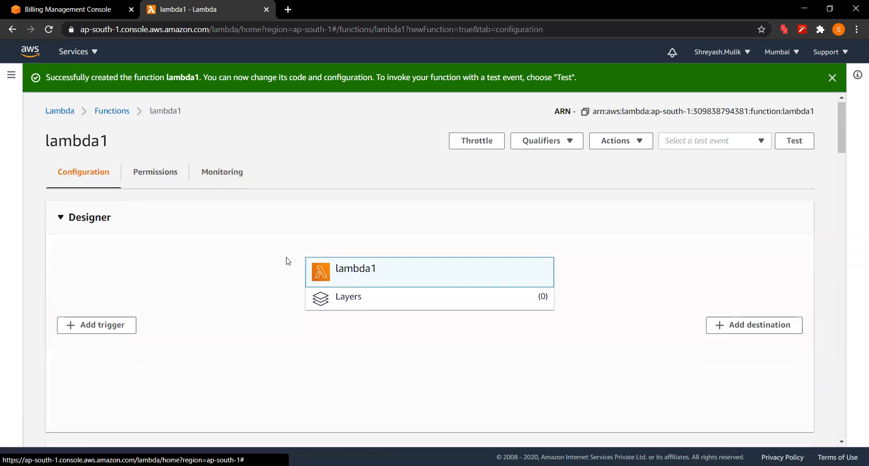
pyautogui.scroll(-3, 287, 260)
pyautogui.scroll(1, 287, 261)
pyautogui.scroll(1, 287, 261)
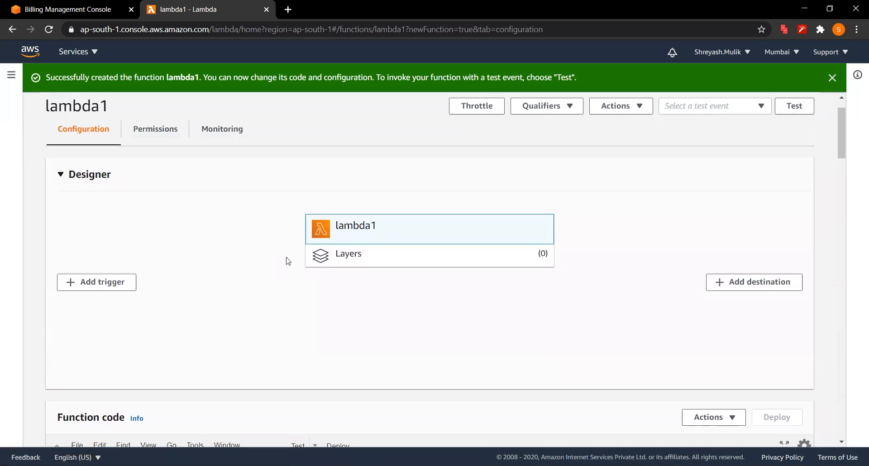
pyautogui.scroll(-5, 287, 261)
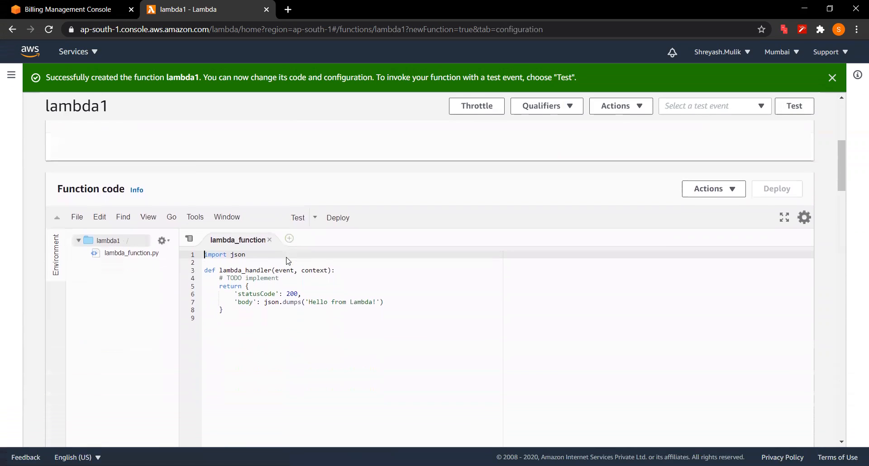
pyautogui.scroll(-2, 287, 261)
pyautogui.scroll(4, 287, 260)
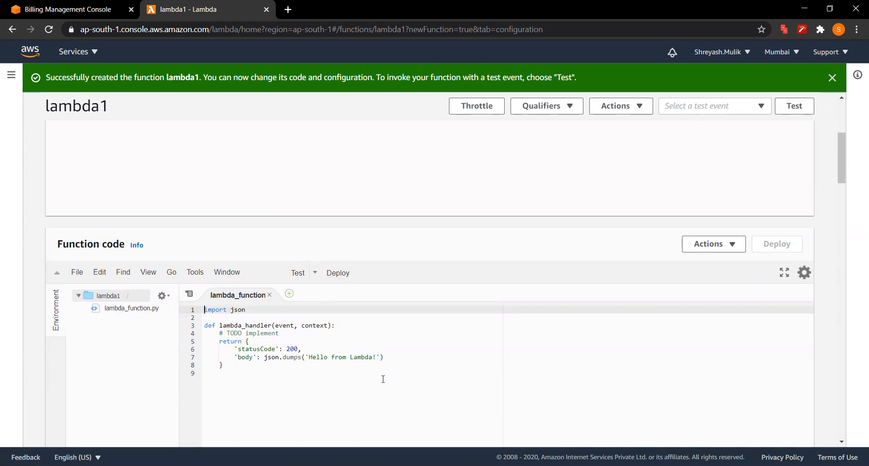
pyautogui.moveTo(399, 391); pyautogui.dragTo(204, 309)
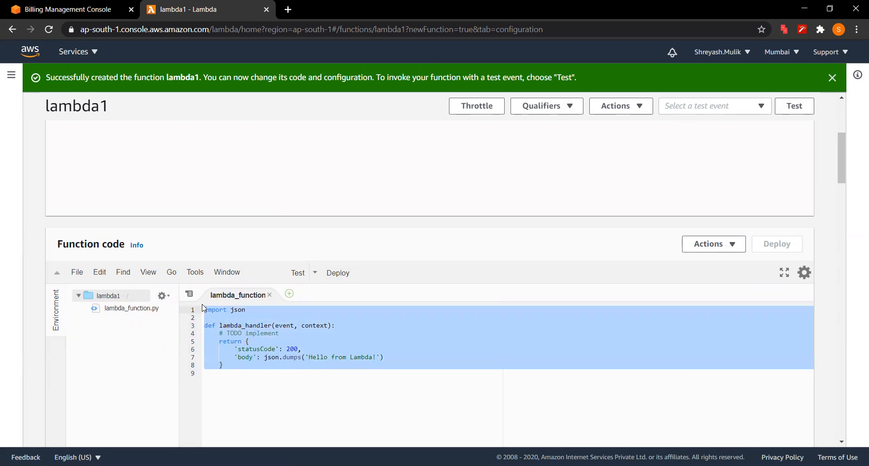
pyautogui.press('BackSpace')
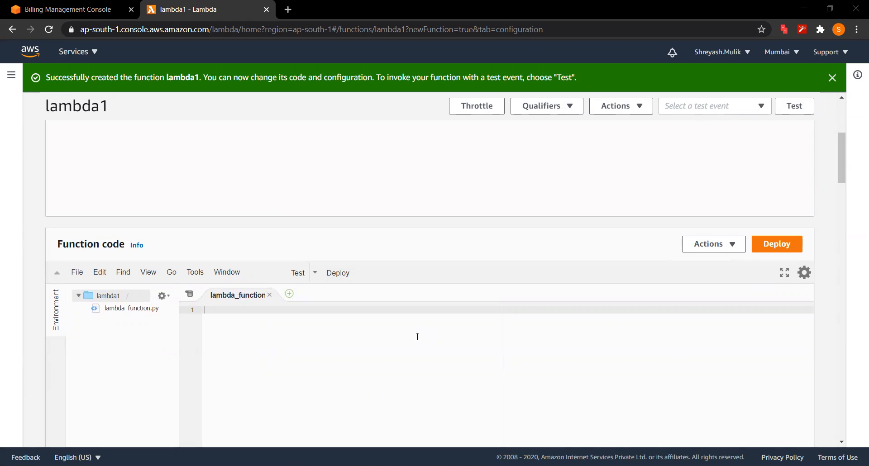
# Step: Write a boto3 handler in lambda_function.py that stores each S3 record's bucket, object, size, event and time with a uuid4 key in DynamoDB table newtable
pyautogui.click(298, 332)
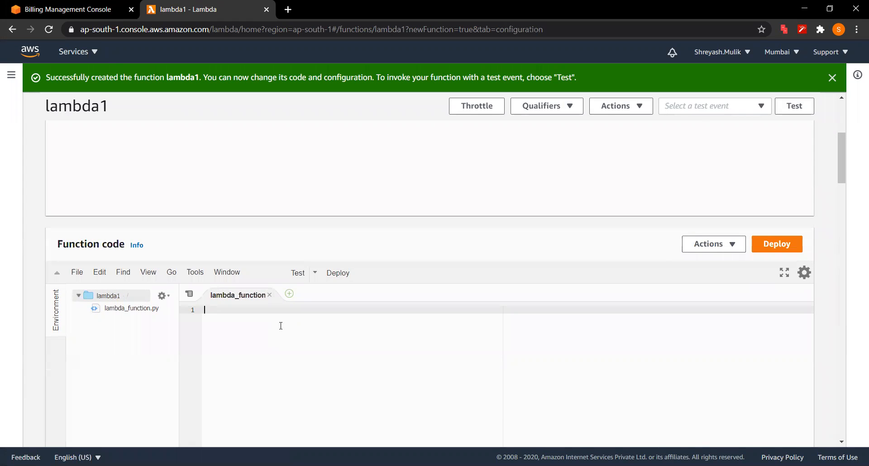
pyautogui.write('import boto3 from uuid import uuid4 def lambda_handler(event, context):     s3 = boto3.client("s3")     dynamodb = boto3.resource(\'dynamodb\')     for record in event[\'Records\']:         bucket_name = record[\'s3\'][\'bucket\'][\'name\']         object_key = record[\'s3\'][\'object\'][\'key\']         size = record[\'s3\'][\'object\'].get(\'size\', -1)         event_name = record [\'eventName\']         event_time = record[\'eventTime\']         dynamoTable = dynamodb.Table(\'newtable\')         dynamoTable.put_item(             Item={\'unique\': str(uuid4()), \'Bucket\': bucket_name, \'Object\': object_key,\'Size\': size, \'Event\': event_name, \'EventTime\': event_time})')
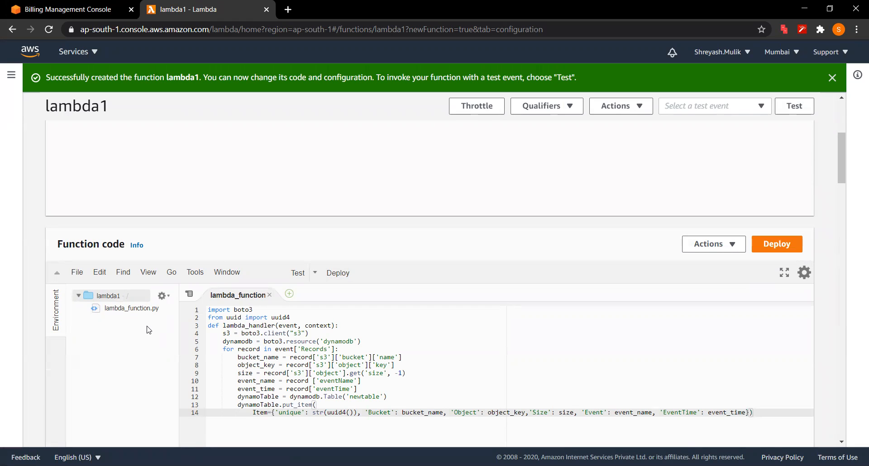
pyautogui.scroll(-2, 149, 328)
pyautogui.scroll(-2, 147, 330)
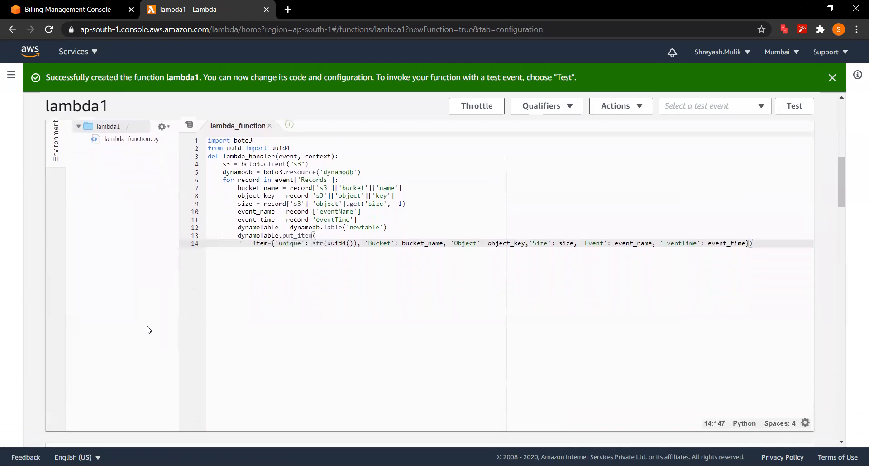
pyautogui.scroll(4, 389, 310)
pyautogui.scroll(-2, 388, 311)
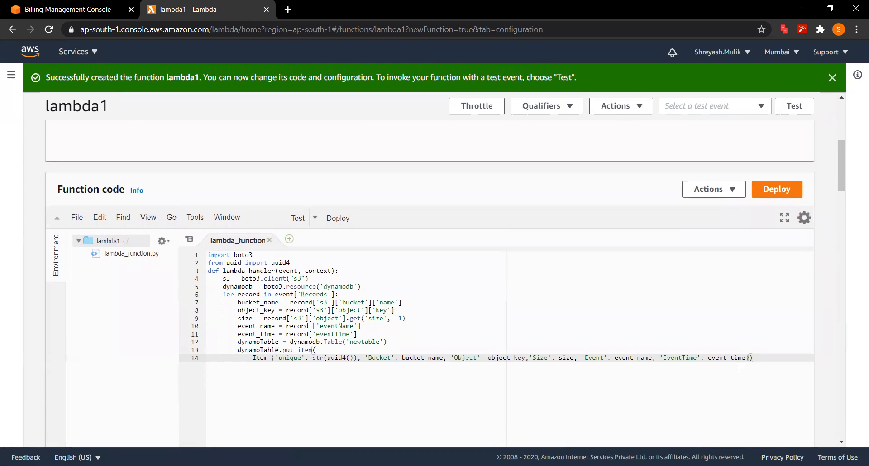
# Step: Deploy the updated lambda1 code and look over the deployed handler
pyautogui.click(735, 188)
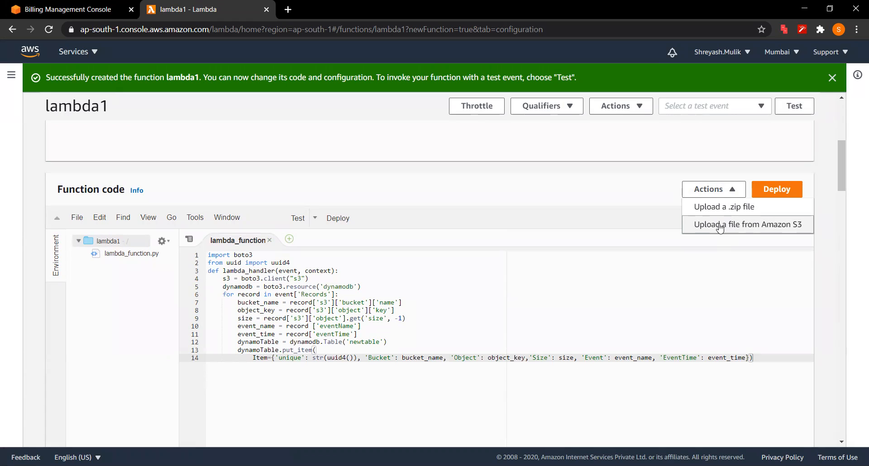
pyautogui.scroll(-2, 492, 299)
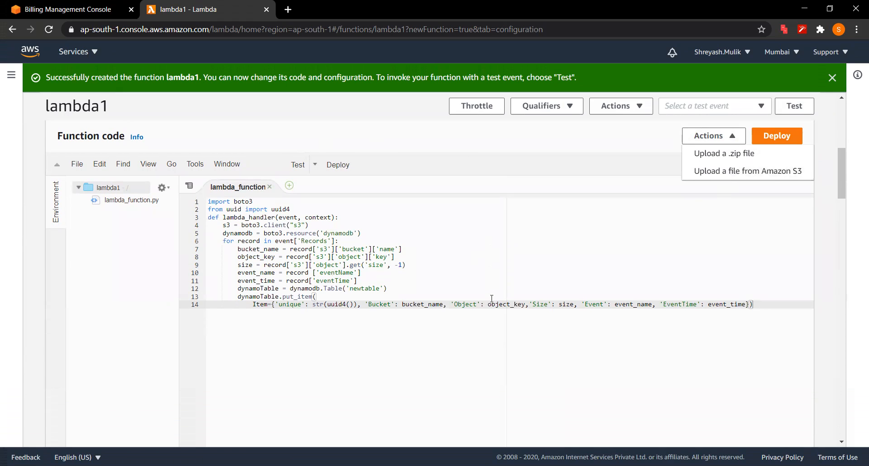
pyautogui.scroll(3, 491, 299)
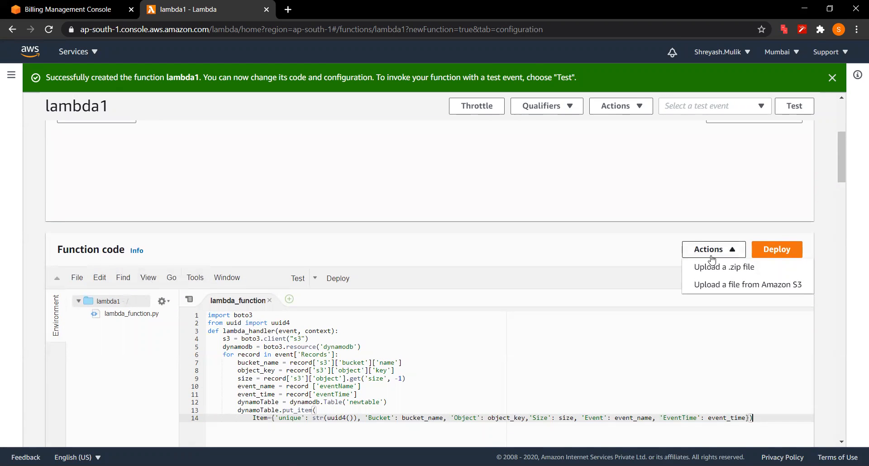
pyautogui.click(763, 252)
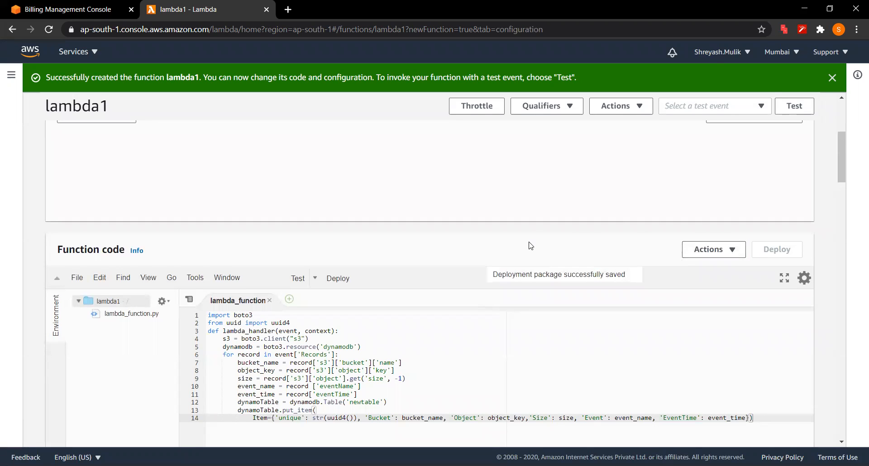
pyautogui.scroll(-4, 531, 246)
pyautogui.scroll(1, 528, 241)
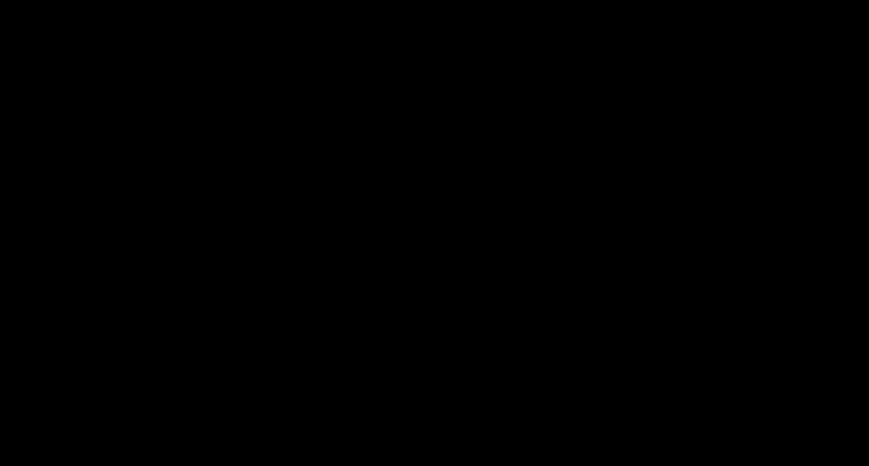
pyautogui.scroll(2, 518, 327)
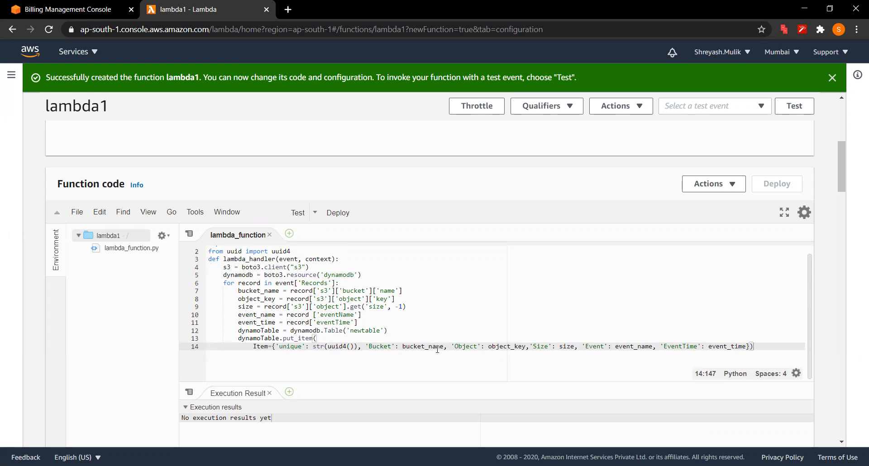
pyautogui.scroll(-2, 437, 349)
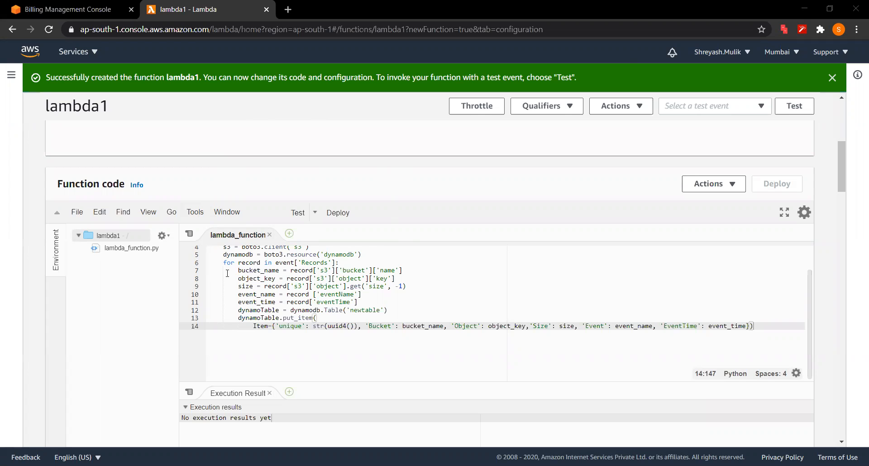
# Step: Go to the S3 service, dismissing its notice banners, and start creating a new bucket
pyautogui.click(74, 53)
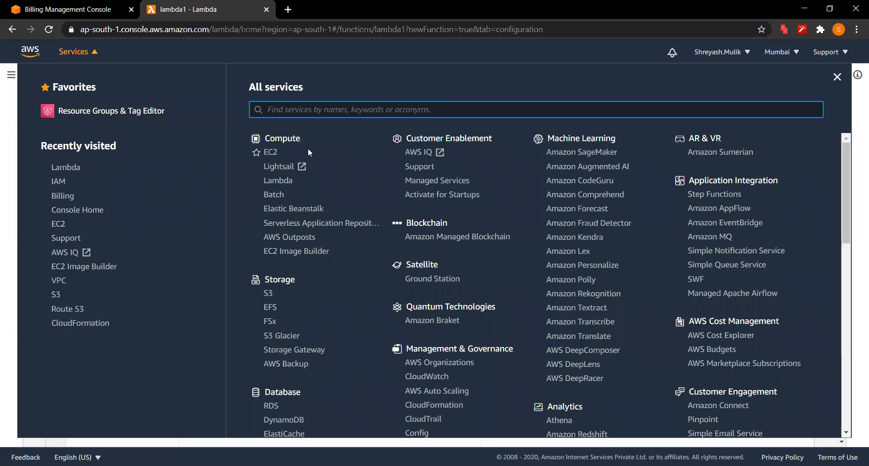
pyautogui.click(269, 294)
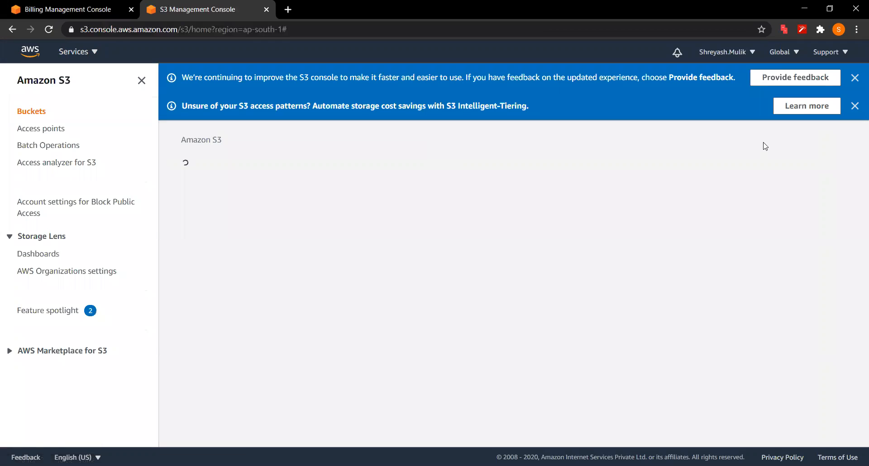
pyautogui.click(854, 106)
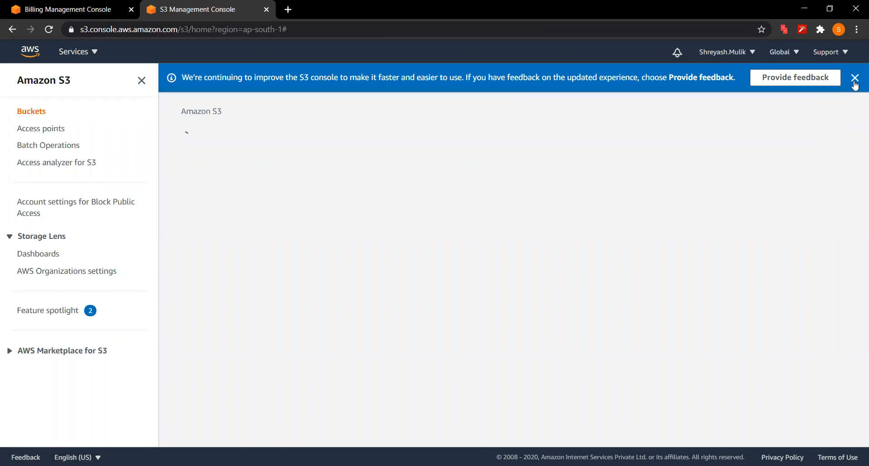
pyautogui.click(854, 79)
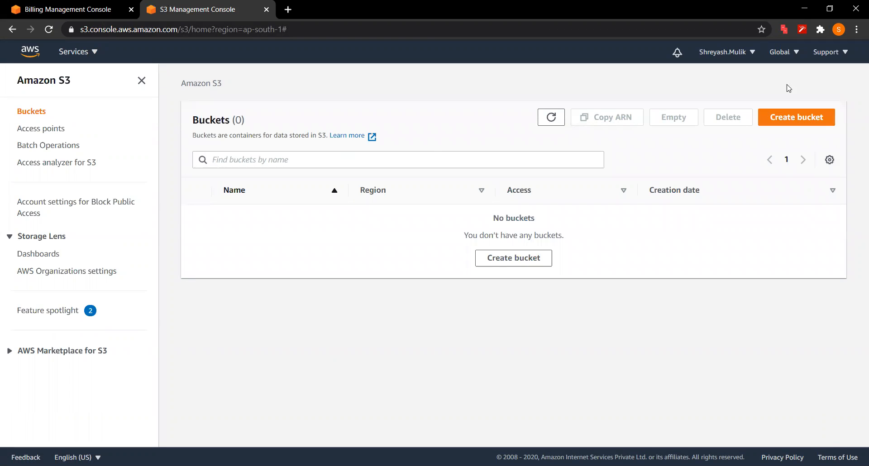
pyautogui.click(782, 119)
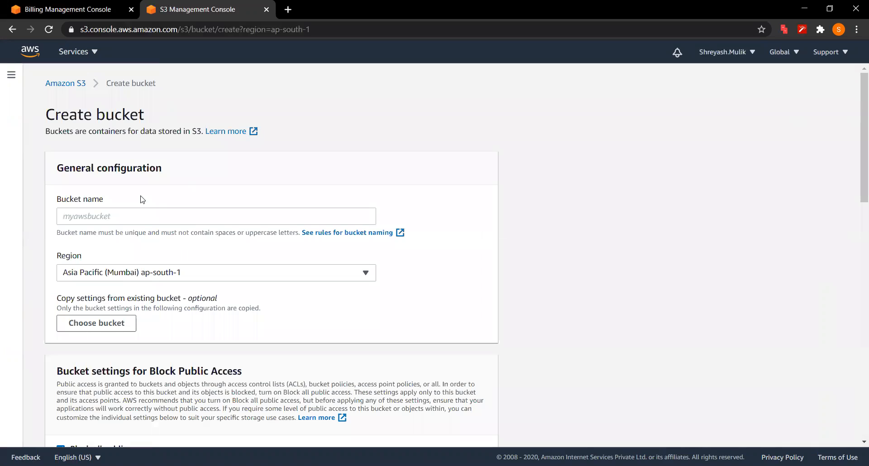
# Step: Enter the bucket name as the account owner's first name, a dot and the capitalized surname initial
pyautogui.click(139, 213)
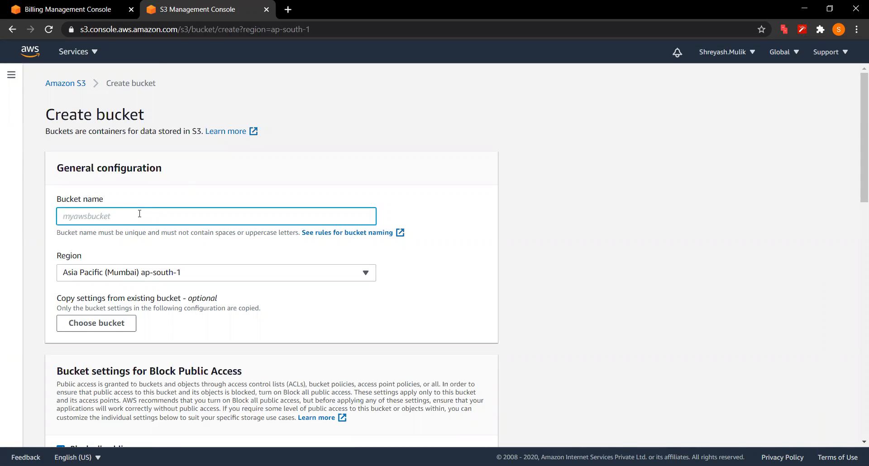
pyautogui.write('SHreyash')
pyautogui.press('BackSpace')
pyautogui.write('h')
pyautogui.press('BackSpace')
pyautogui.write('.m')
pyautogui.press('BackSpace')
pyautogui.write('M')
pyautogui.scroll(-2, 223, 300)
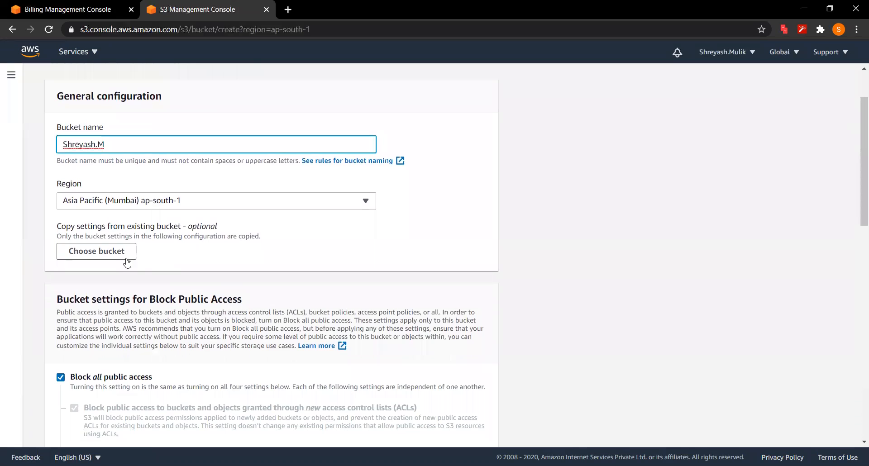
# Step: Look over the remaining bucket settings and check for an existing bucket to copy settings from, without choosing one
pyautogui.scroll(-2, 114, 262)
pyautogui.scroll(-7, 115, 262)
pyautogui.scroll(4, 114, 261)
pyautogui.scroll(6, 115, 262)
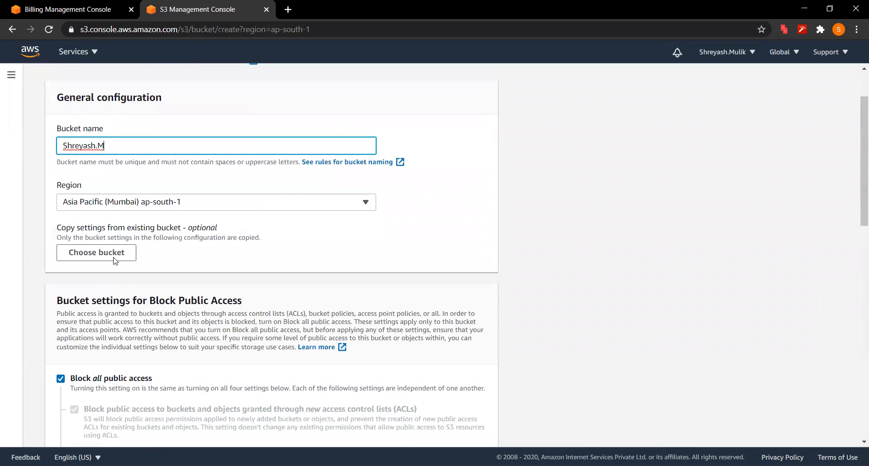
pyautogui.click(89, 251)
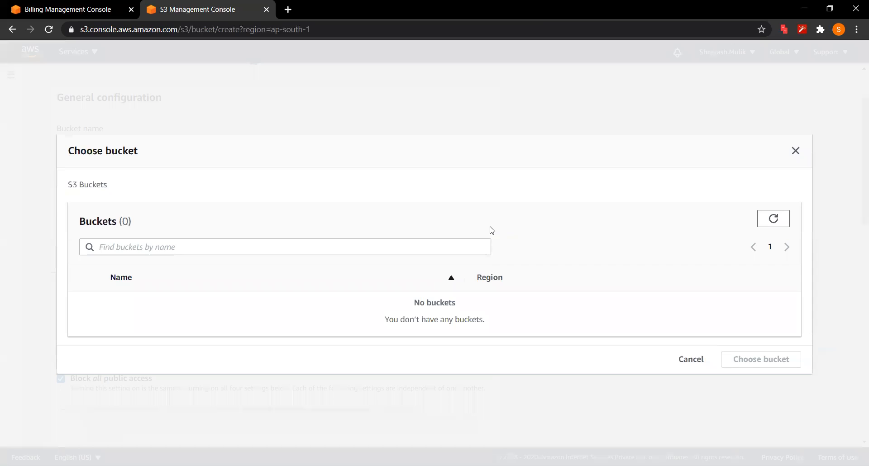
pyautogui.click(796, 153)
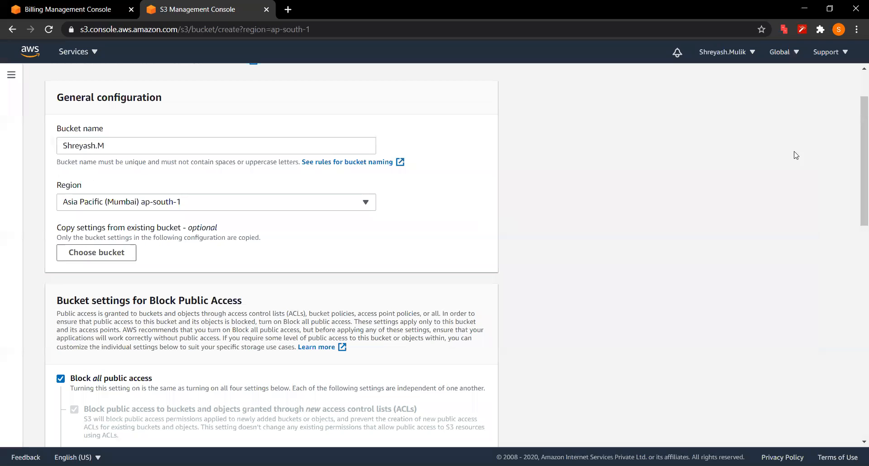
# Step: Turn off Block all public access for the new bucket, leaving all four individual blocking options off
pyautogui.scroll(-5, 184, 264)
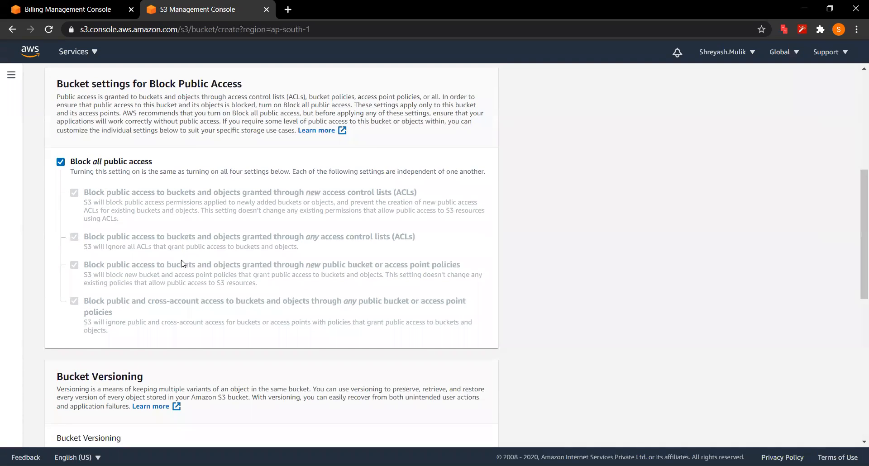
pyautogui.scroll(-1, 183, 264)
pyautogui.click(60, 124)
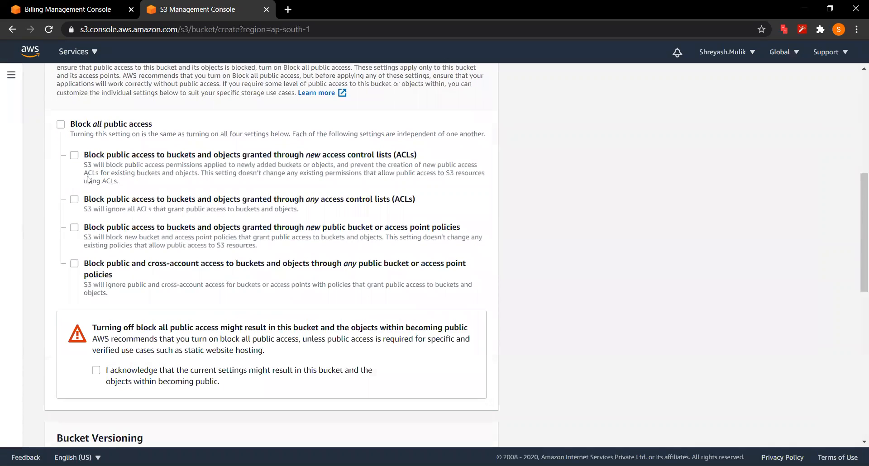
pyautogui.scroll(-2, 89, 179)
pyautogui.scroll(3, 68, 187)
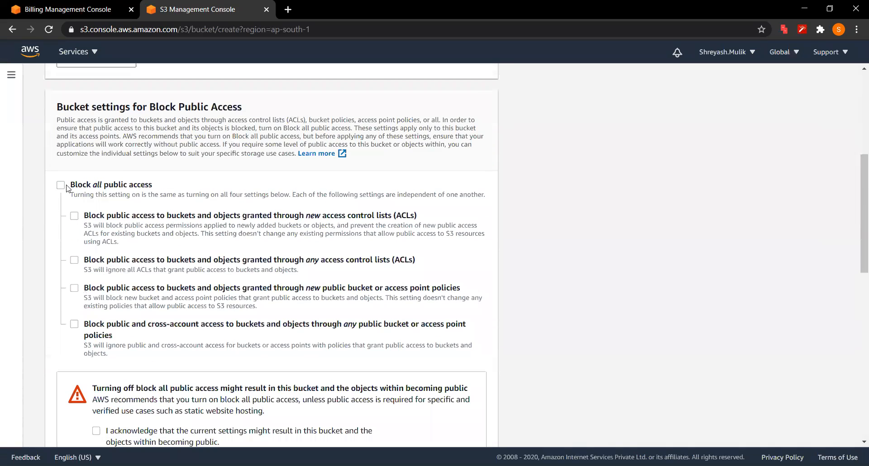
# Step: Look over the versioning, tags and encryption settings and try to create the bucket with them left at their defaults
pyautogui.scroll(-6, 68, 188)
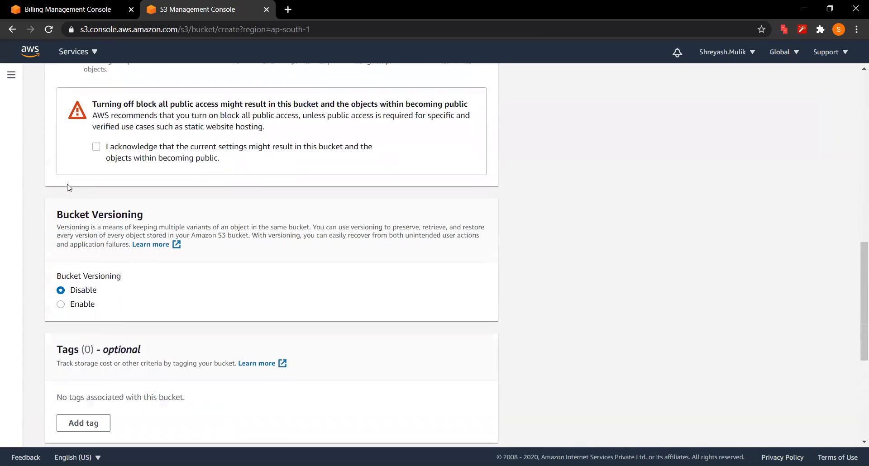
pyautogui.scroll(-2, 68, 188)
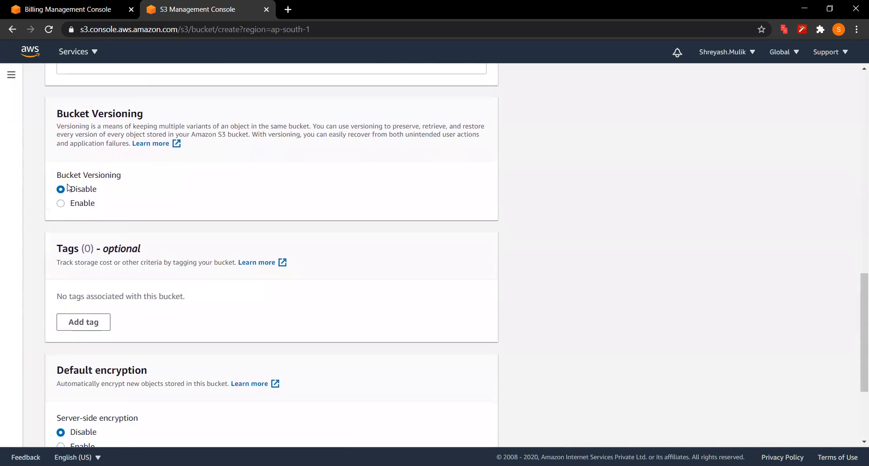
pyautogui.scroll(-3, 183, 246)
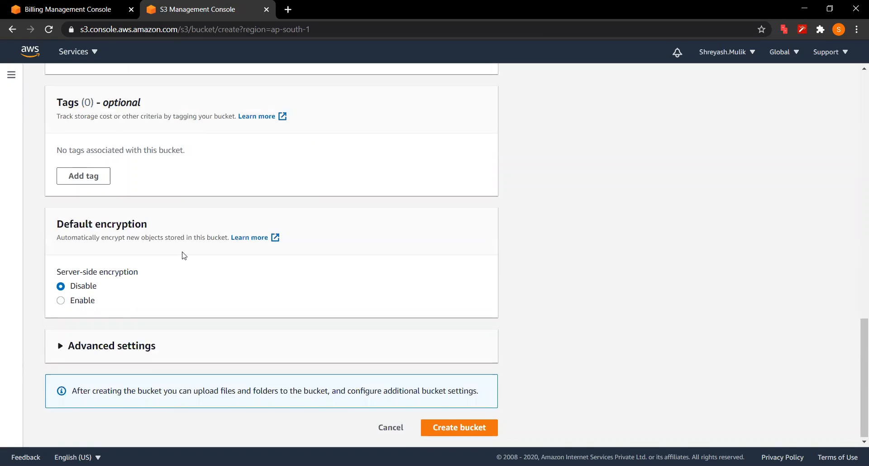
pyautogui.scroll(11, 183, 251)
pyautogui.scroll(6, 183, 255)
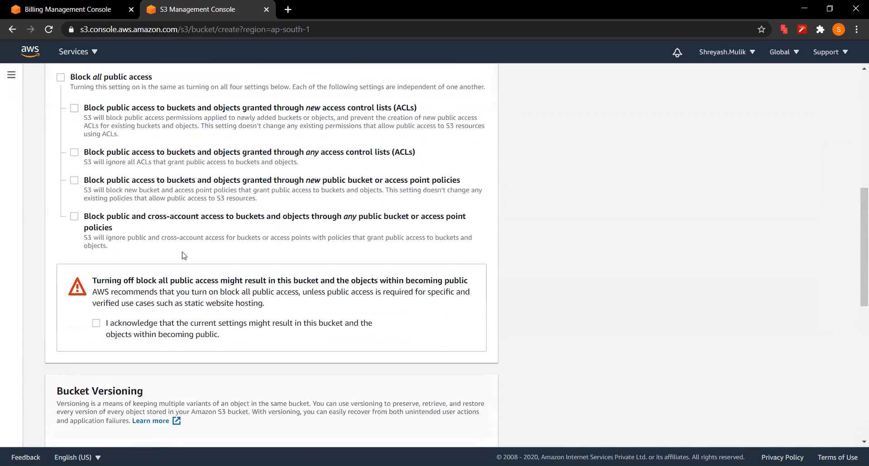
pyautogui.scroll(-17, 183, 254)
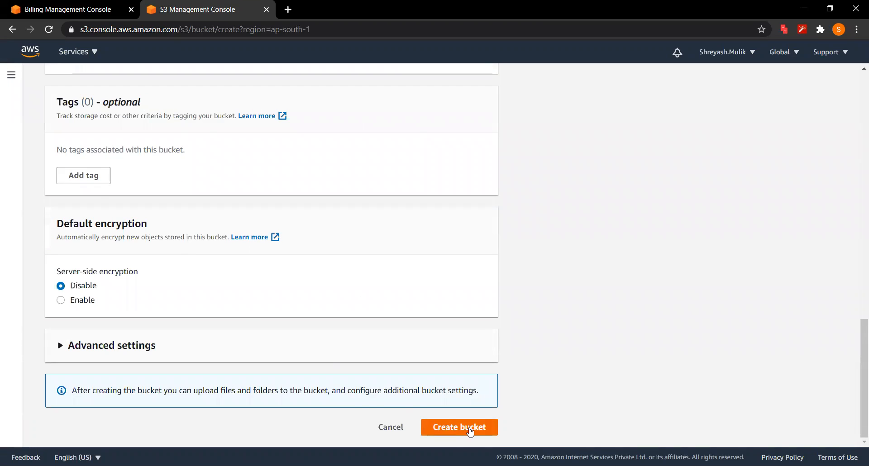
pyautogui.click(470, 433)
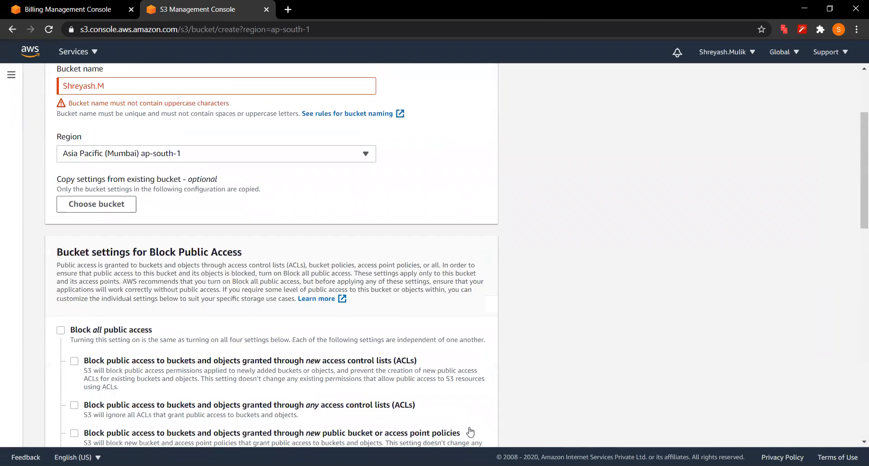
# Step: Change both capital letters in the bucket name to lowercase
pyautogui.scroll(3, 130, 213)
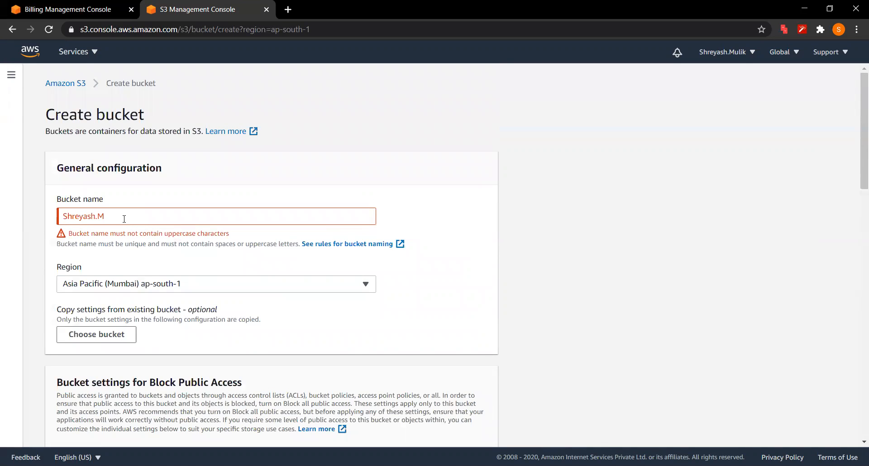
pyautogui.click(82, 215)
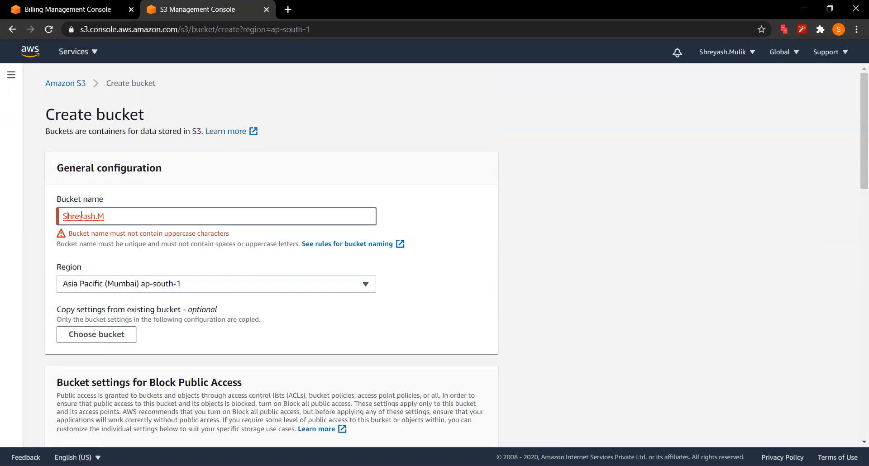
pyautogui.press('BackSpace')
pyautogui.write('s')
pyautogui.press('BackSpace')
pyautogui.write('m')
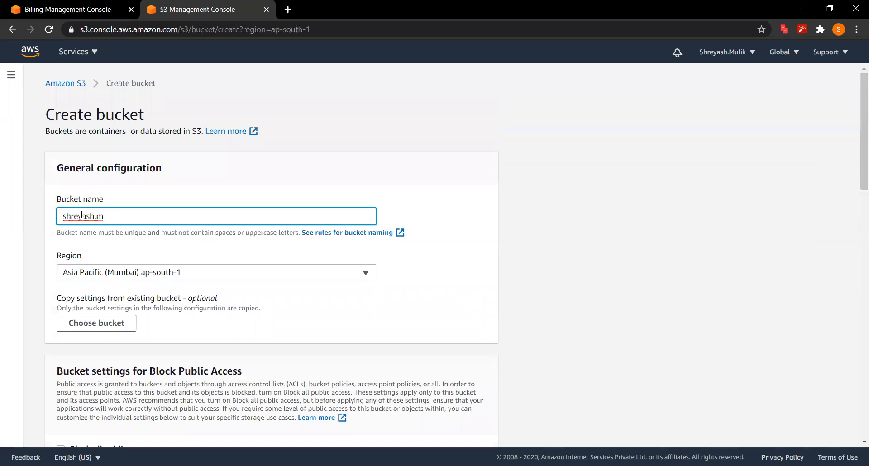
# Step: Acknowledge that the bucket and its objects might become public, and create the bucket
pyautogui.scroll(-10, 370, 322)
pyautogui.scroll(-4, 371, 323)
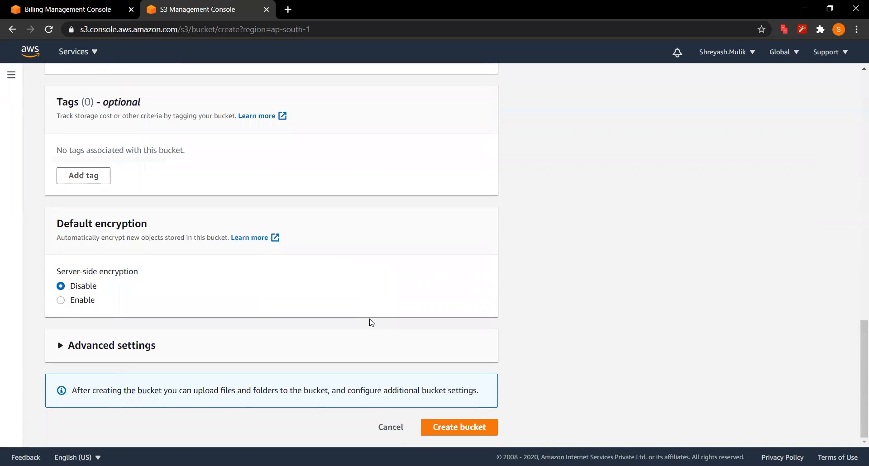
pyautogui.click(446, 431)
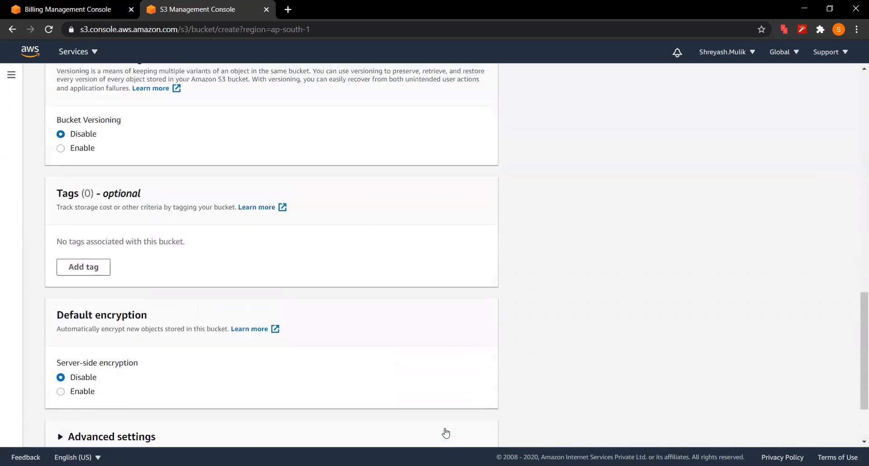
pyautogui.scroll(3, 217, 203)
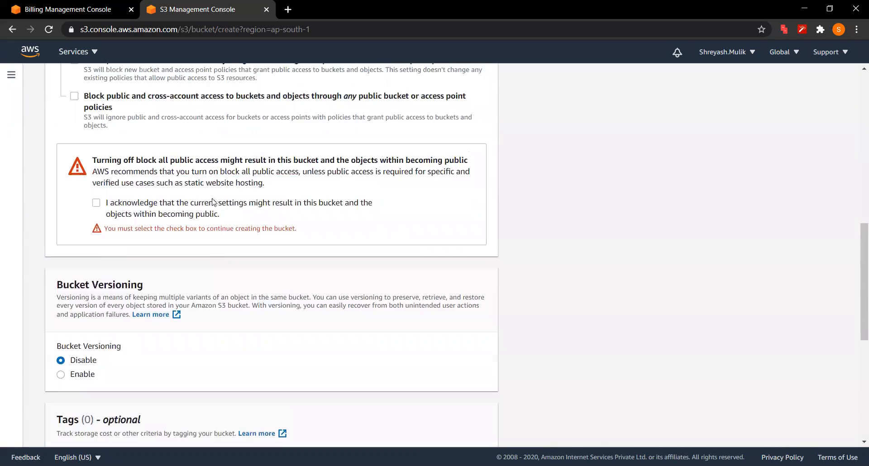
pyautogui.click(97, 203)
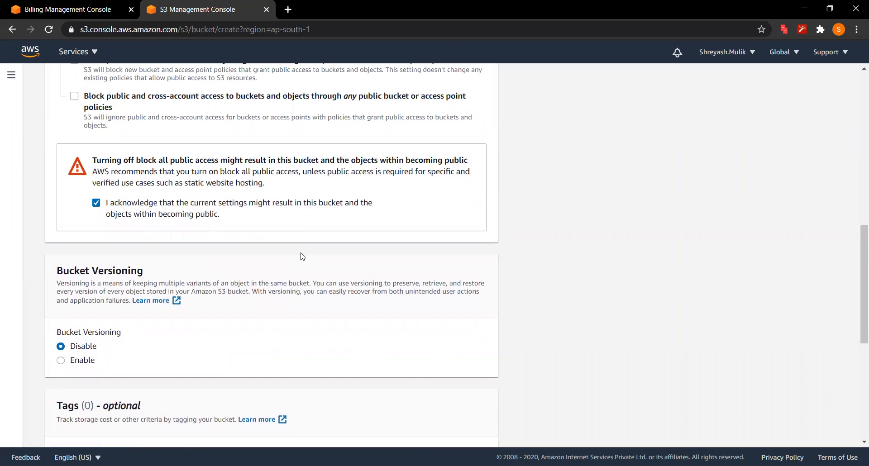
pyautogui.scroll(-6, 301, 254)
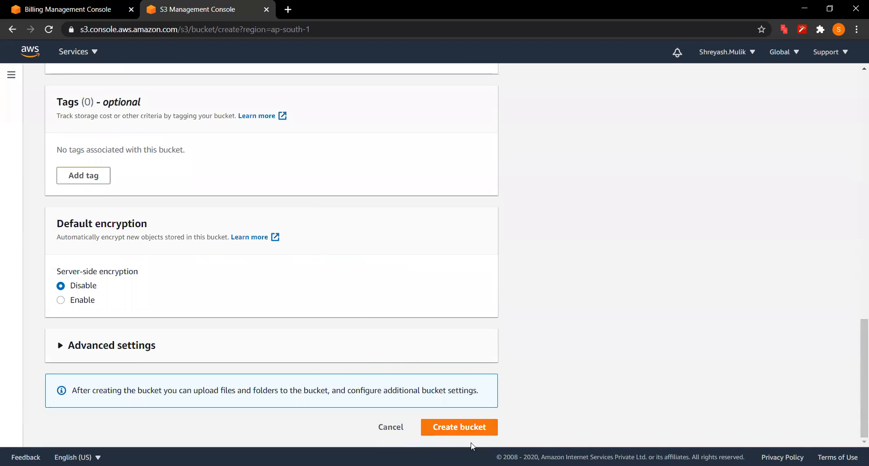
pyautogui.click(451, 428)
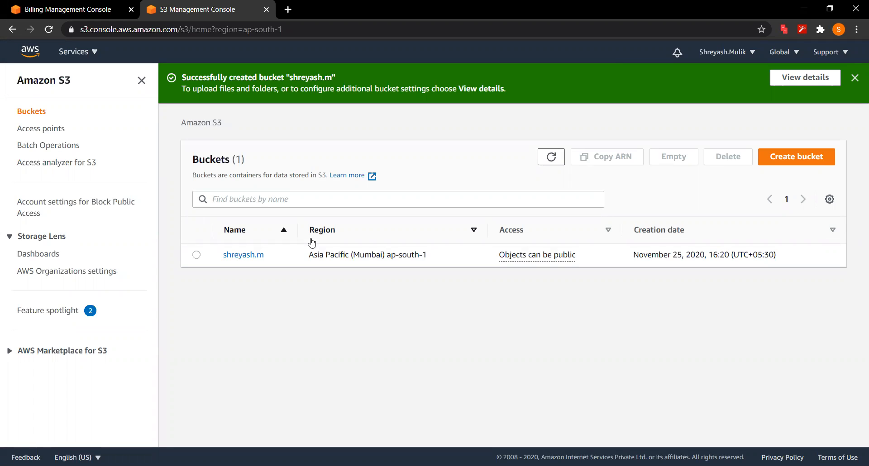
# Step: Go to the Lambda service, open the lambda1 function and start adding a trigger to it
pyautogui.click(80, 53)
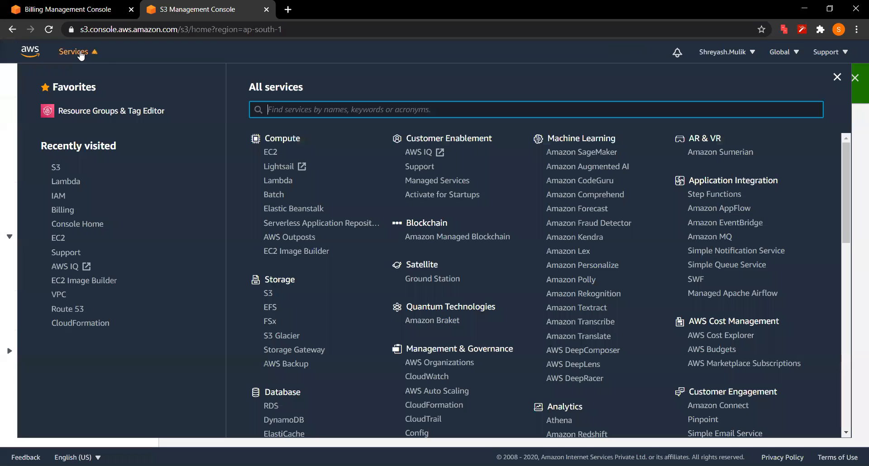
pyautogui.click(66, 182)
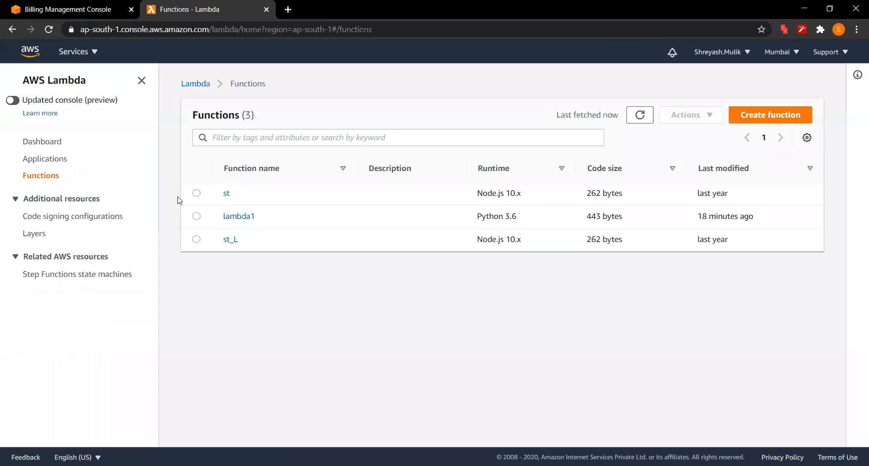
pyautogui.click(239, 217)
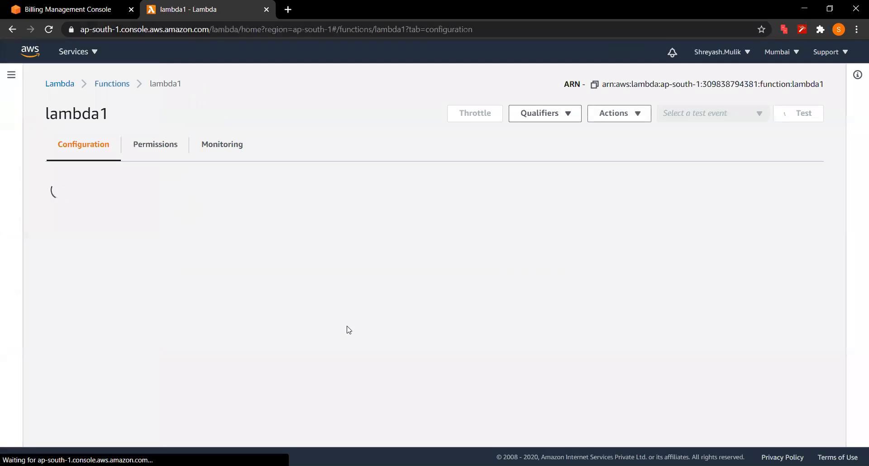
pyautogui.scroll(-2, 272, 263)
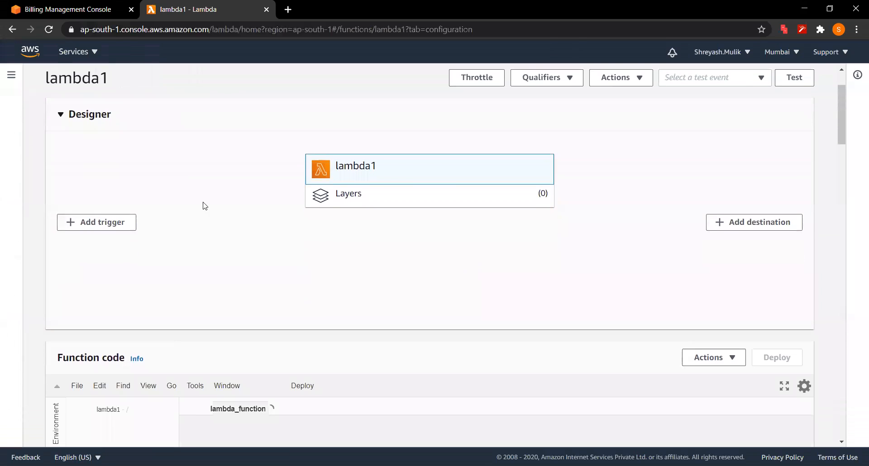
pyautogui.click(112, 226)
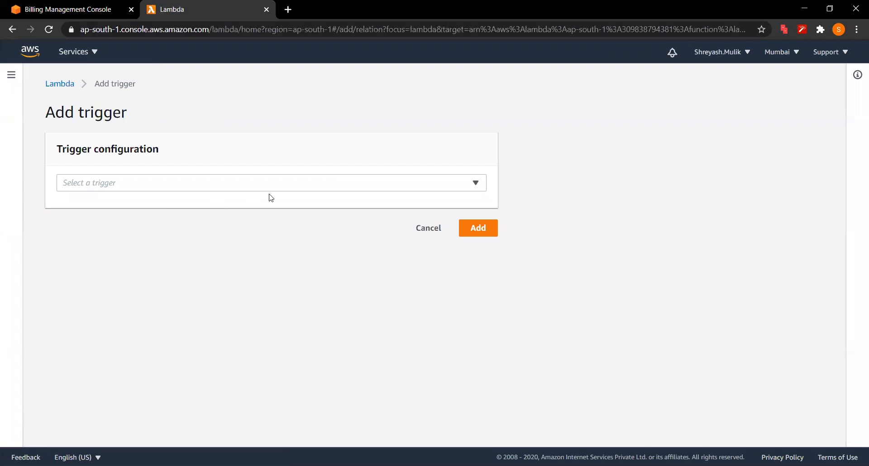
# Step: Choose S3 as the trigger source and select the newly created bucket as the event source
pyautogui.click(349, 183)
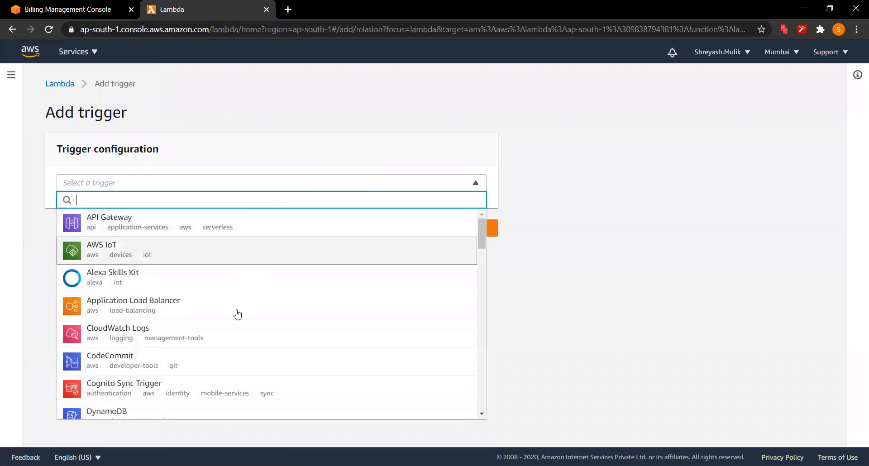
pyautogui.scroll(-2, 235, 330)
pyautogui.scroll(-5, 235, 332)
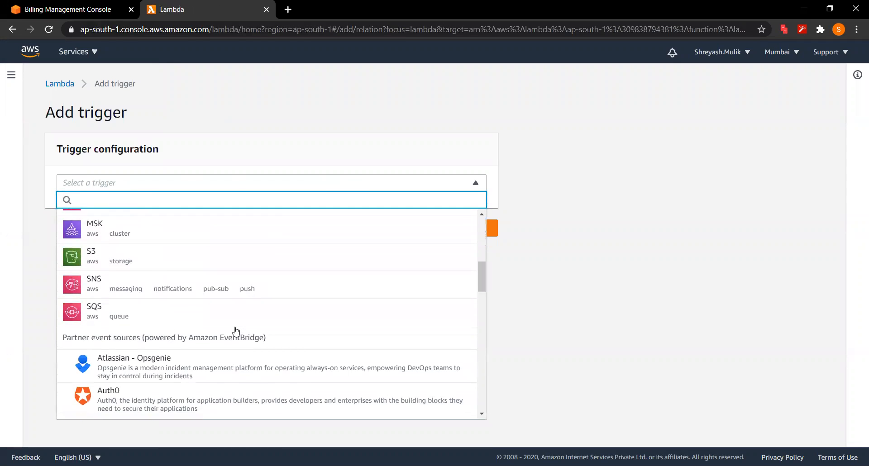
pyautogui.scroll(8, 236, 331)
pyautogui.scroll(-4, 235, 330)
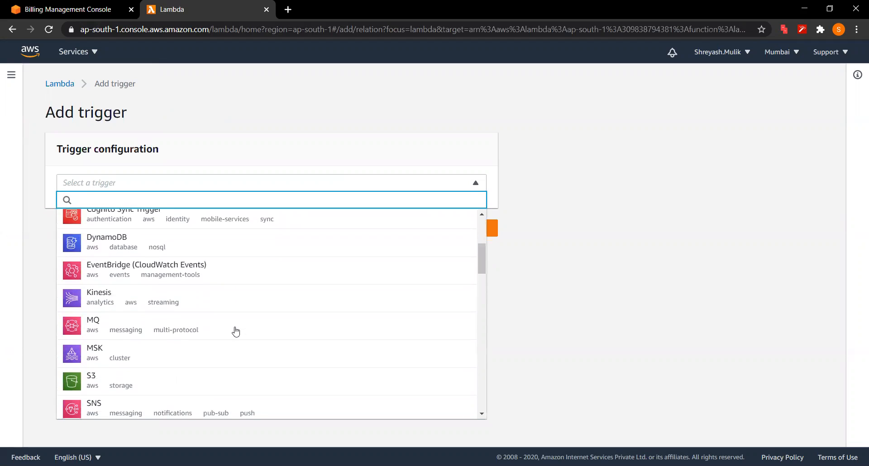
pyautogui.scroll(-1, 244, 337)
pyautogui.click(174, 343)
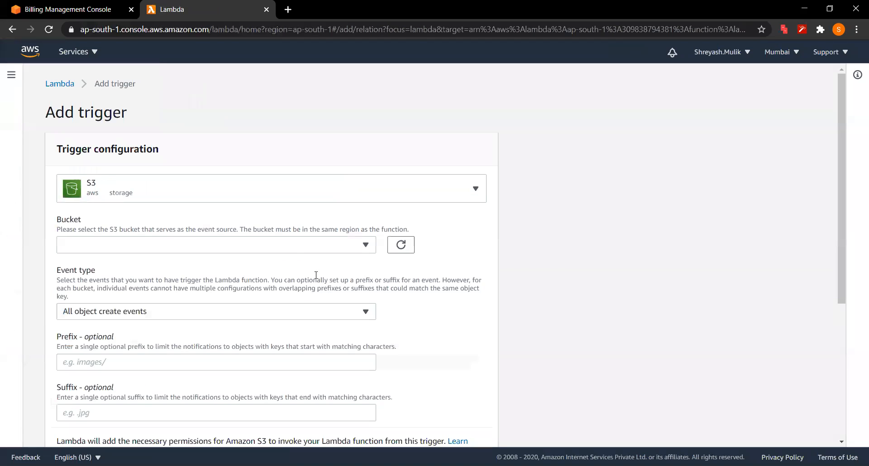
pyautogui.click(295, 245)
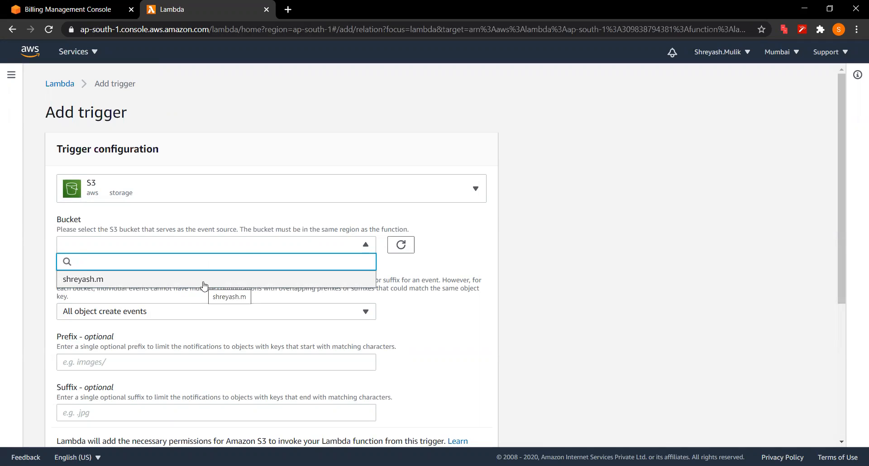
pyautogui.click(206, 281)
pyautogui.scroll(-2, 341, 301)
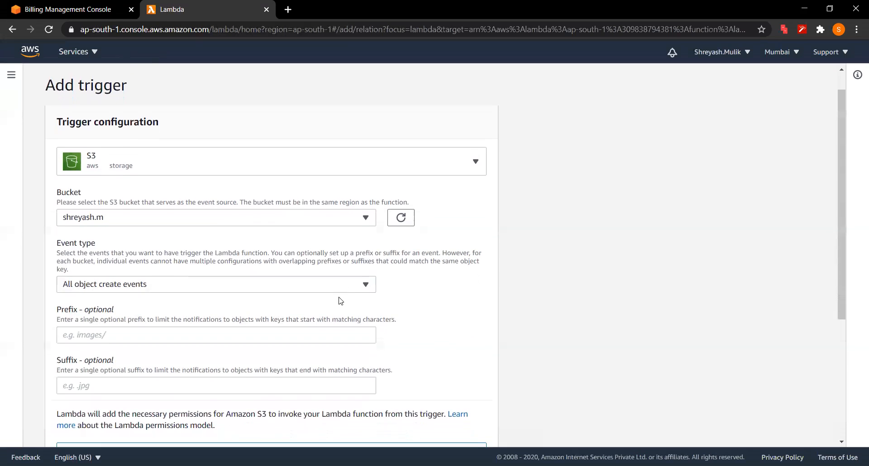
# Step: Review the available event types and choose All object create events for the S3 trigger
pyautogui.click(330, 246)
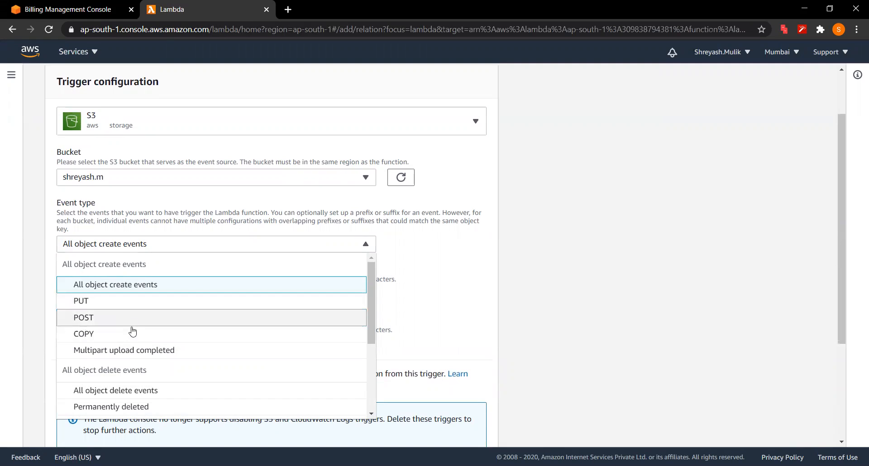
pyautogui.scroll(-2, 154, 341)
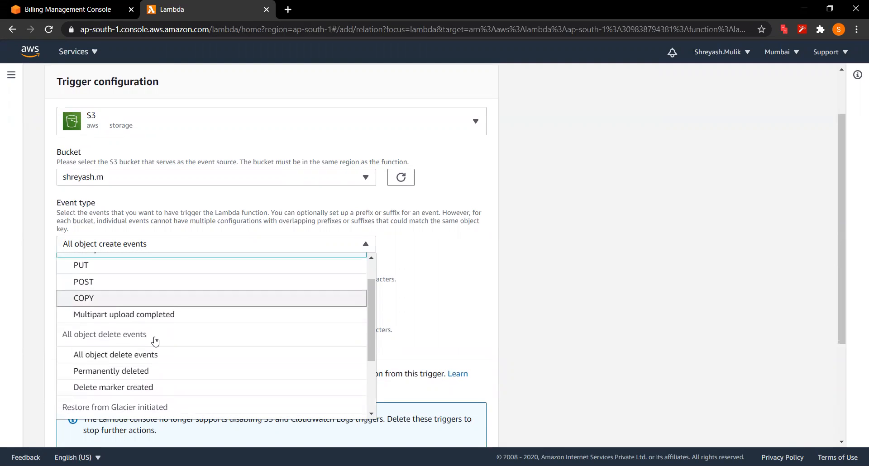
pyautogui.scroll(2, 156, 341)
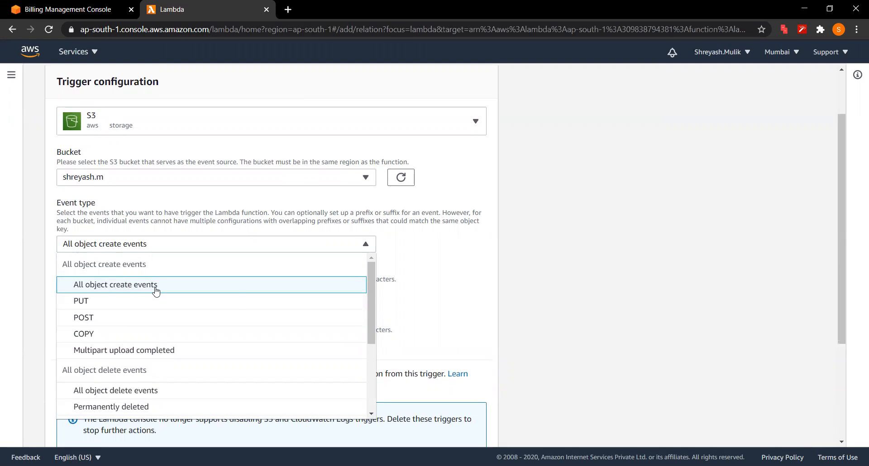
pyautogui.scroll(-3, 163, 360)
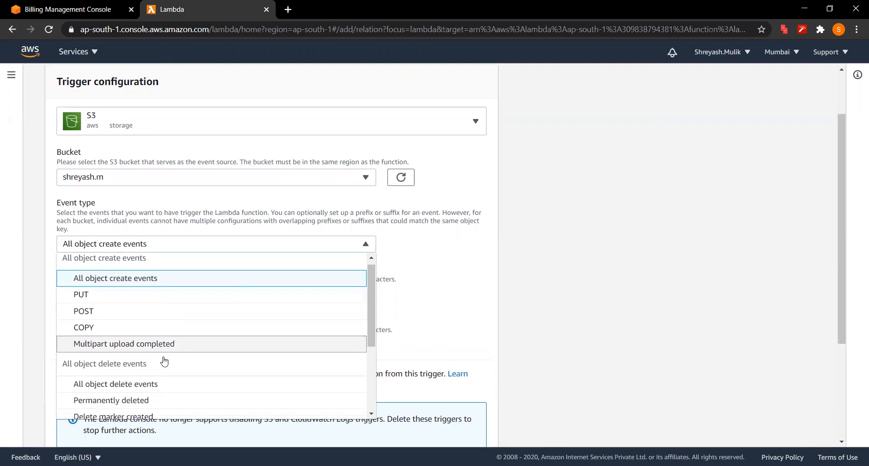
pyautogui.scroll(-2, 164, 361)
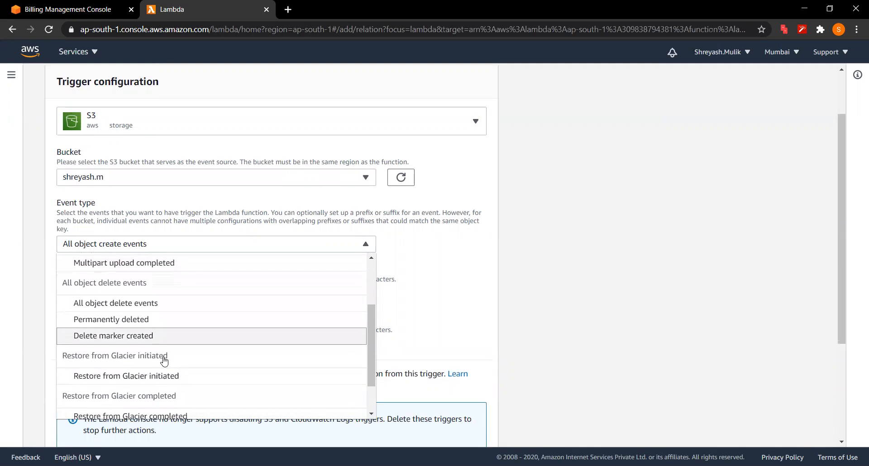
pyautogui.scroll(5, 164, 361)
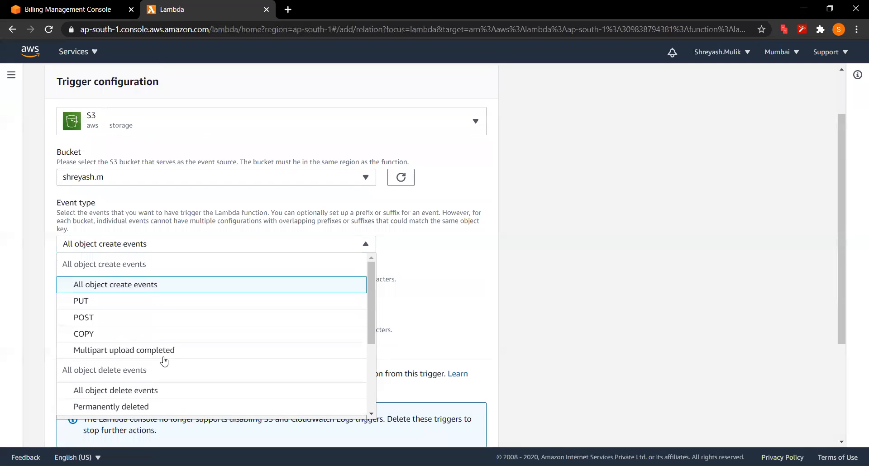
pyautogui.click(131, 285)
# Step: Acknowledge the recursive invocation risk, leaving prefix and suffix empty, and add the S3 trigger to lambda1
pyautogui.scroll(-1, 126, 285)
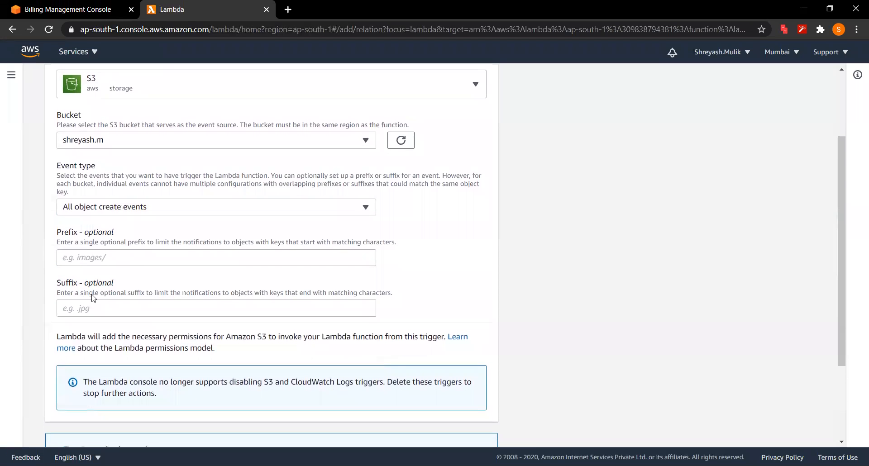
pyautogui.scroll(-2, 84, 297)
pyautogui.scroll(-1, 94, 298)
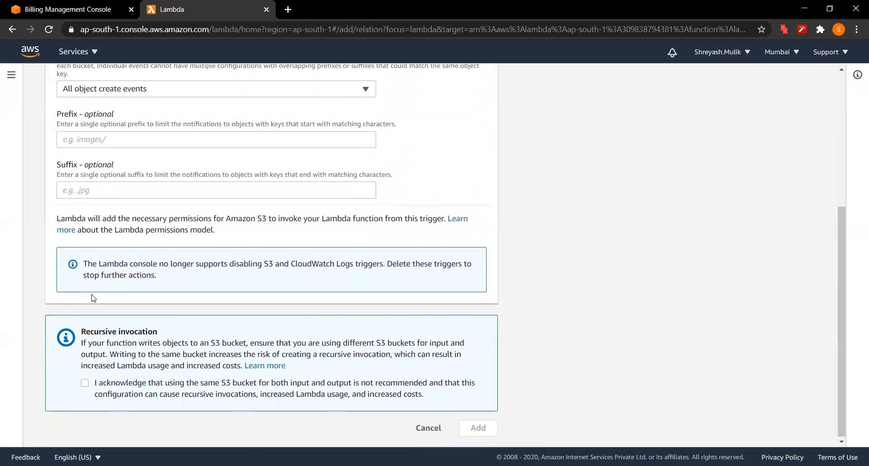
pyautogui.click(86, 383)
pyautogui.scroll(4, 174, 351)
pyautogui.scroll(-4, 173, 351)
pyautogui.scroll(5, 173, 352)
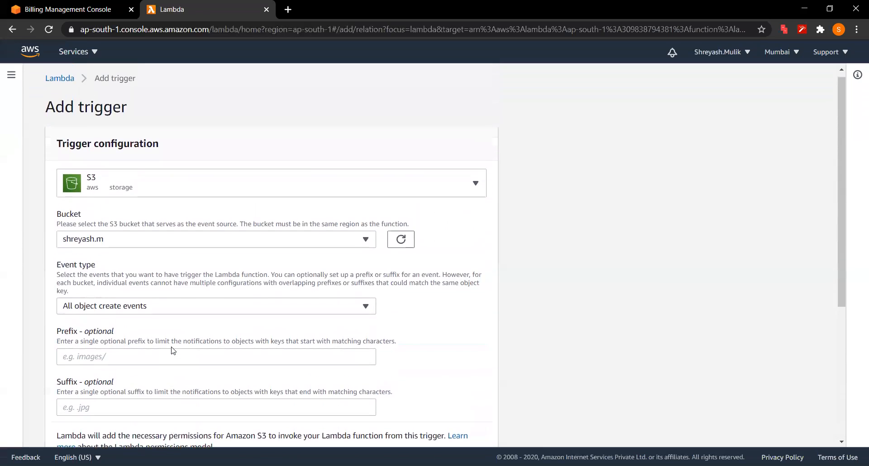
pyautogui.scroll(-5, 172, 350)
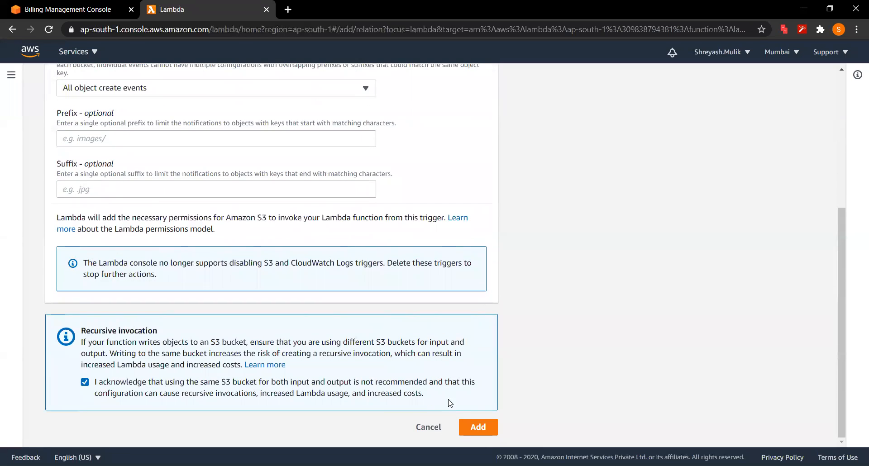
pyautogui.click(480, 430)
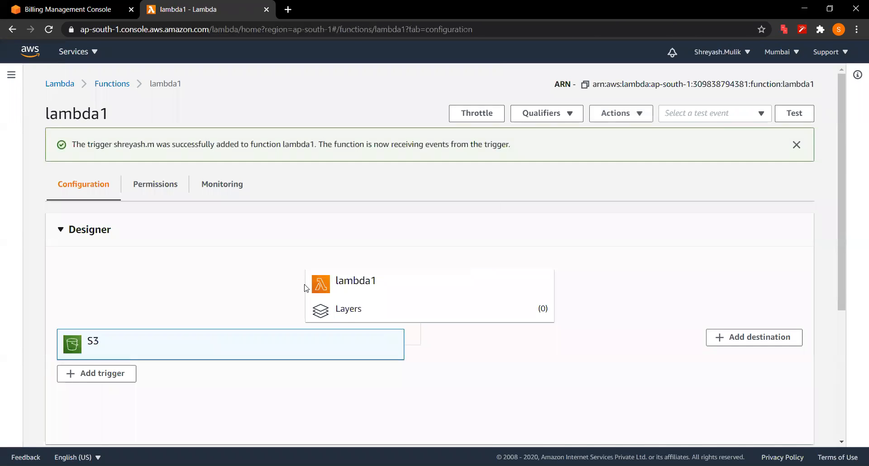
pyautogui.scroll(-2, 307, 289)
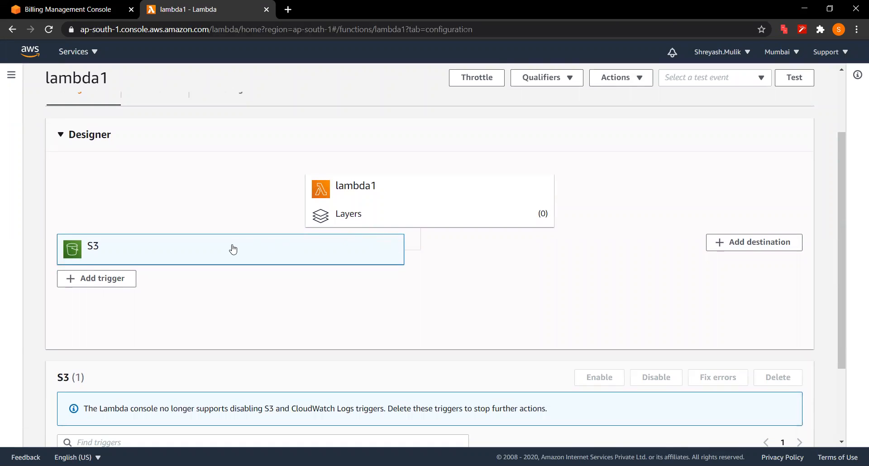
pyautogui.scroll(2, 233, 250)
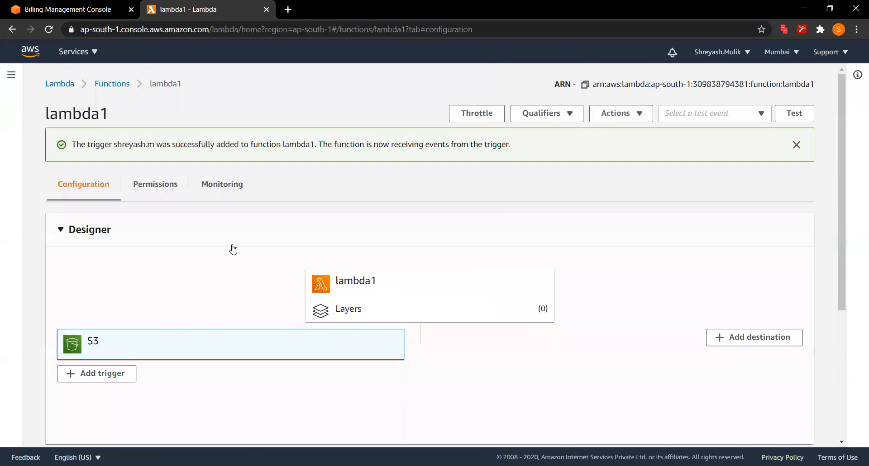
# Step: Go to the DynamoDB service and start creating a table
pyautogui.click(71, 52)
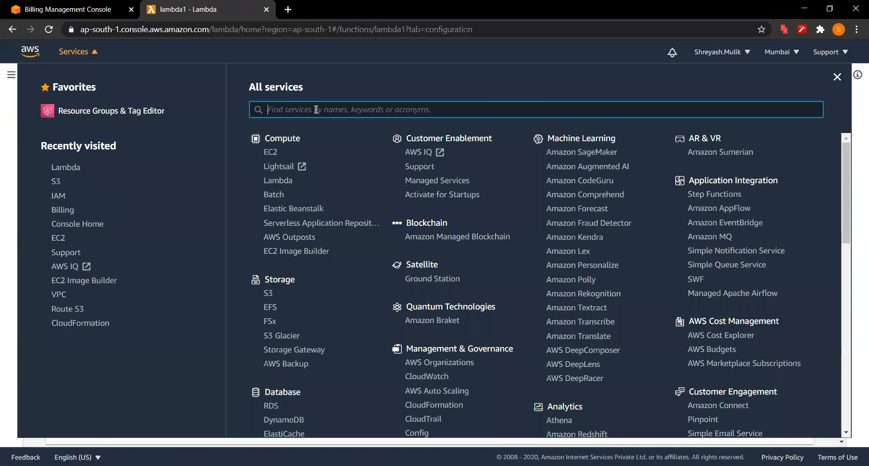
pyautogui.write('ama')
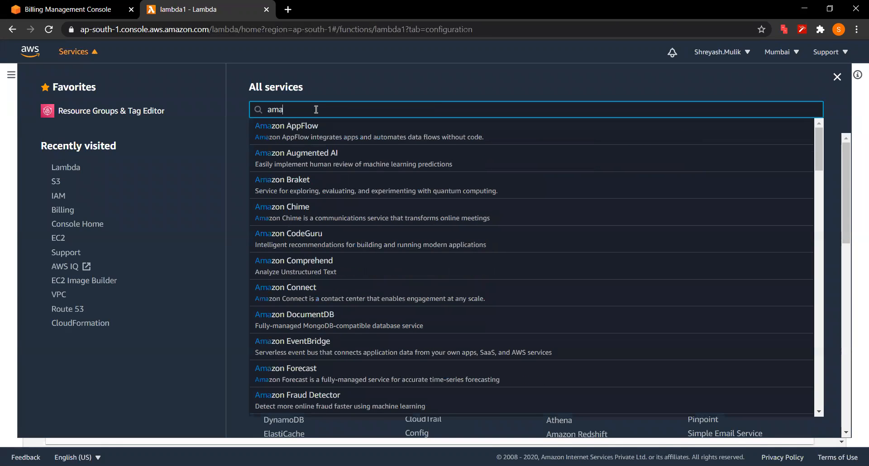
pyautogui.write('zo')
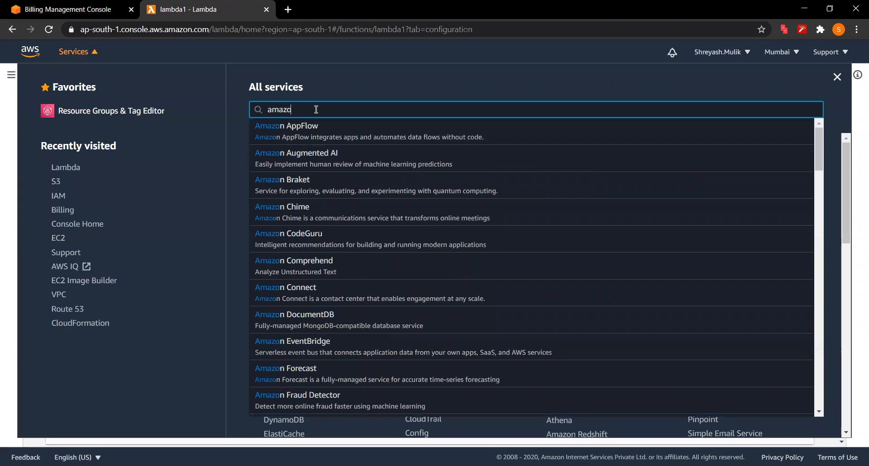
pyautogui.write('n dy')
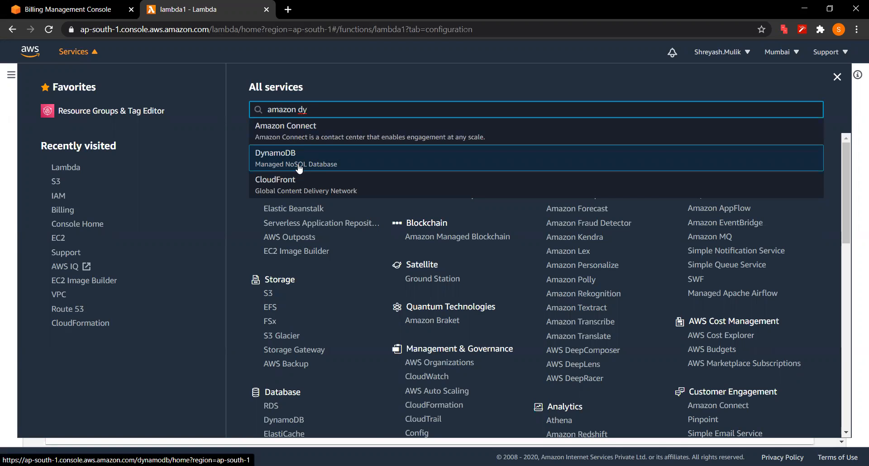
pyautogui.scroll(-2, 281, 422)
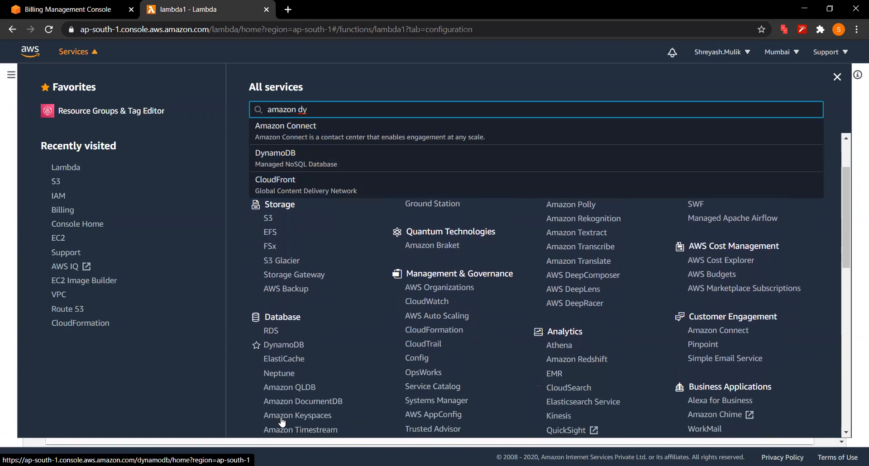
pyautogui.click(299, 351)
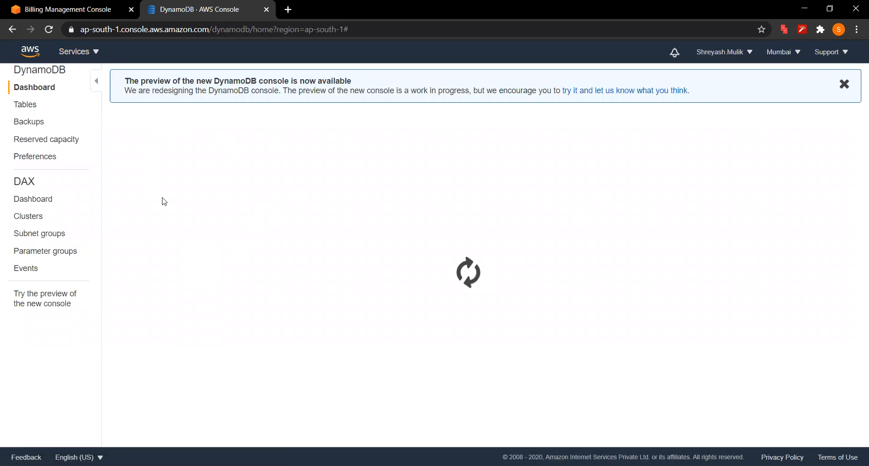
pyautogui.scroll(-3, 163, 197)
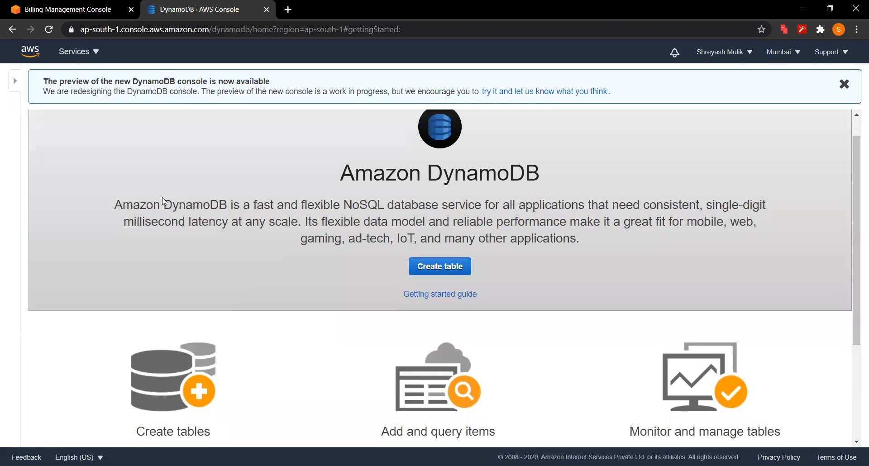
pyautogui.scroll(3, 162, 197)
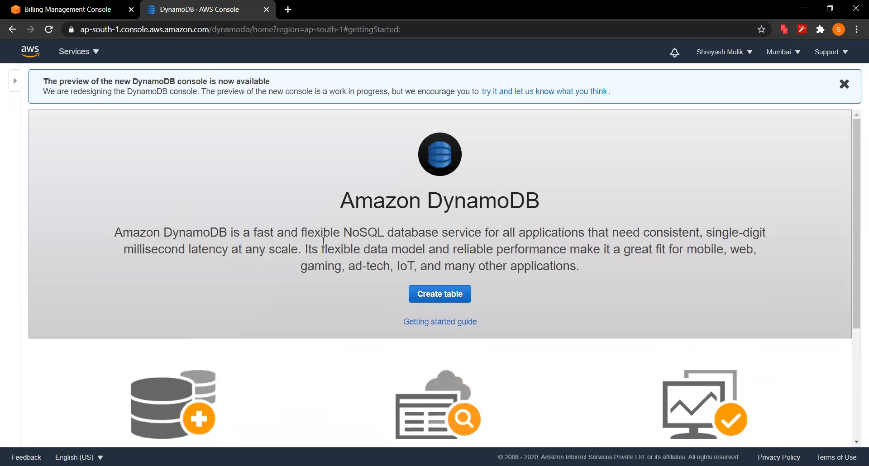
pyautogui.click(448, 292)
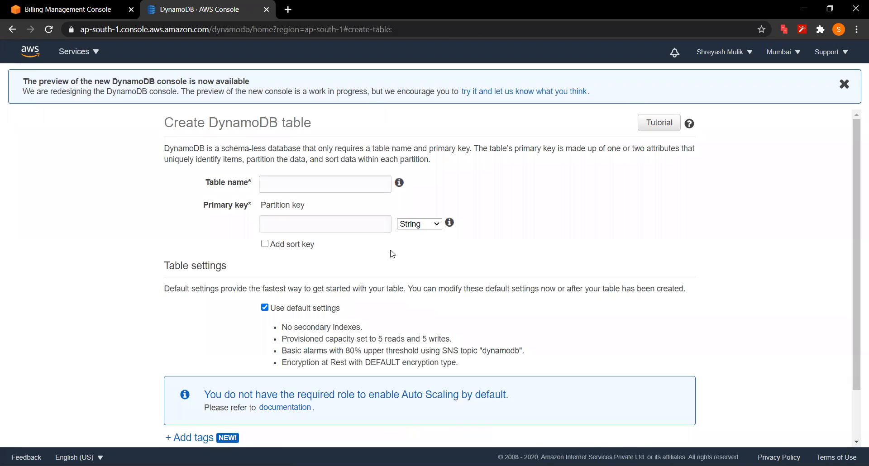
# Step: Name the table newtable and enter unique as its partition key, keeping the String type
pyautogui.click(317, 178)
pyautogui.hotkey('alt', 'Tab')
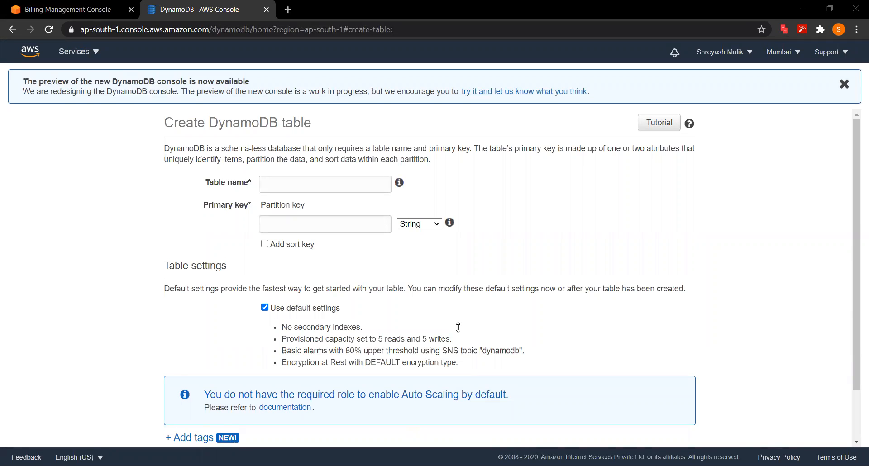
pyautogui.click(308, 185)
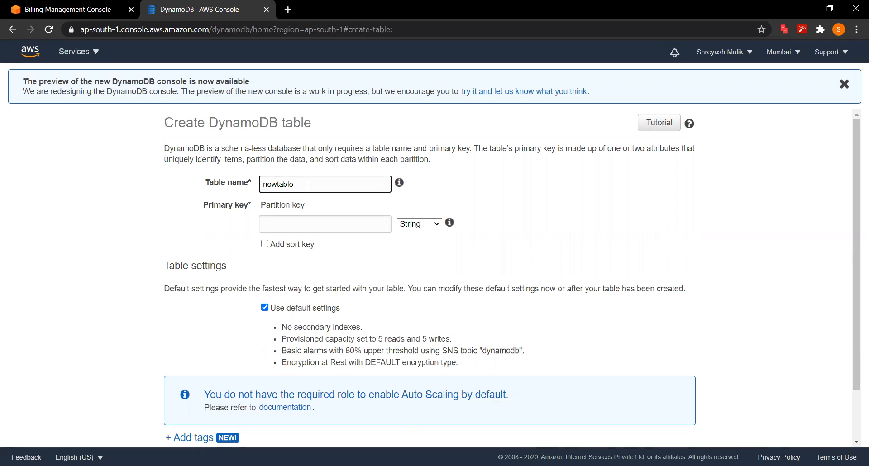
pyautogui.click(293, 220)
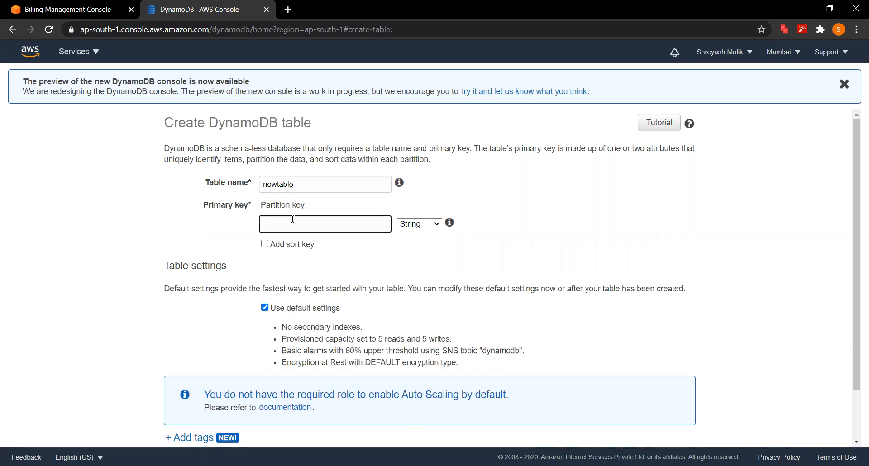
pyautogui.click(320, 224)
pyautogui.write('unique')
pyautogui.hotkey('alt', 'Tab')
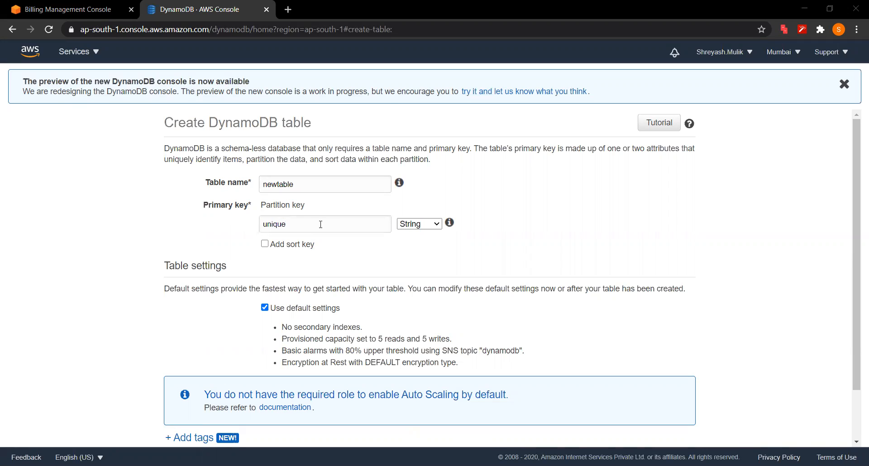
pyautogui.click(321, 224)
# Step: Check the table's default settings and create the table with them
pyautogui.scroll(-3, 321, 224)
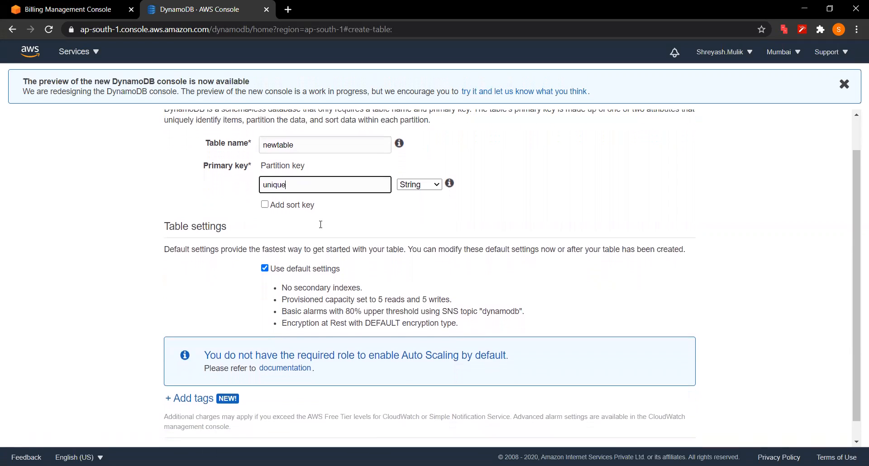
pyautogui.scroll(3, 320, 224)
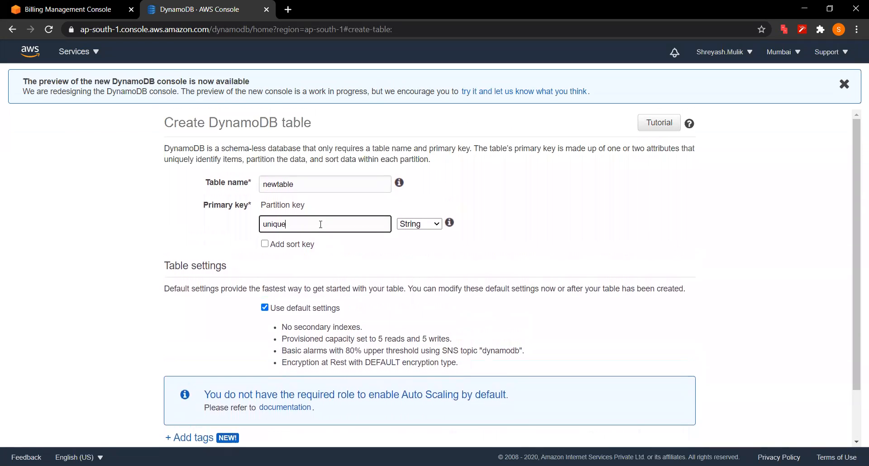
pyautogui.scroll(-3, 321, 224)
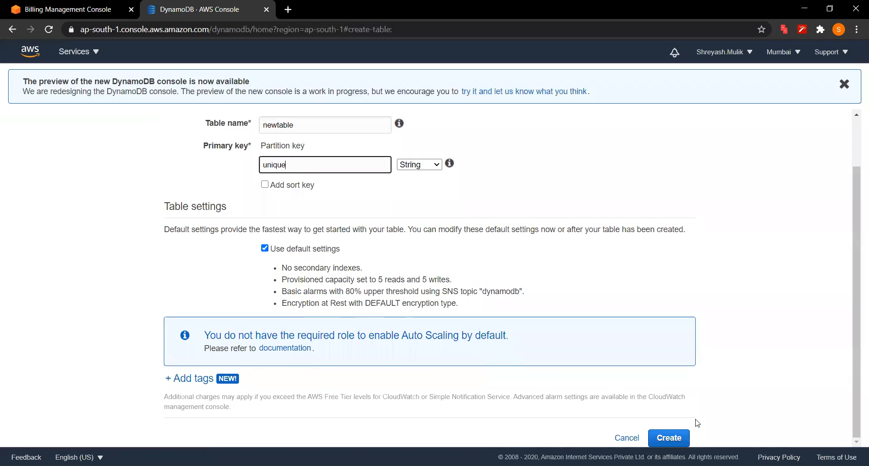
pyautogui.click(670, 441)
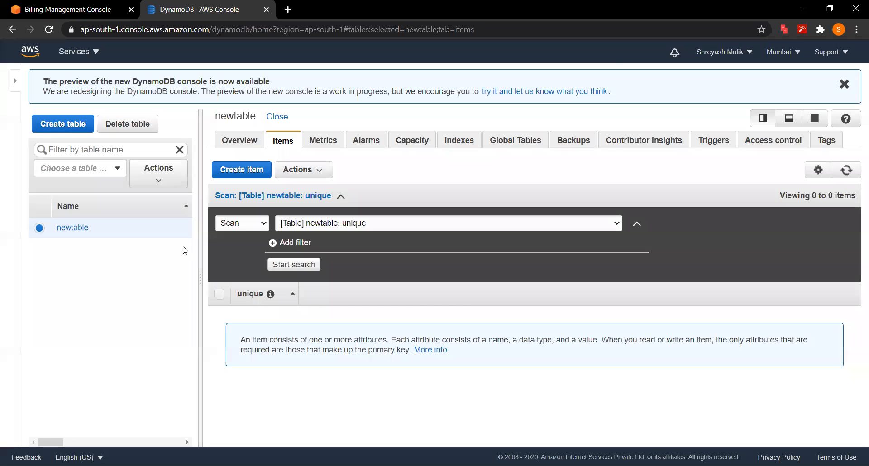
# Step: Examine the overview details of newtable and its list of items
pyautogui.click(243, 144)
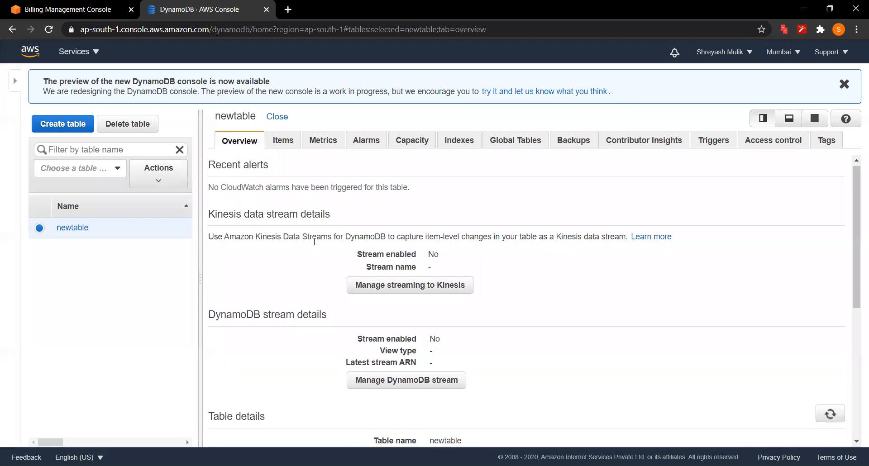
pyautogui.scroll(-4, 314, 241)
pyautogui.scroll(4, 314, 242)
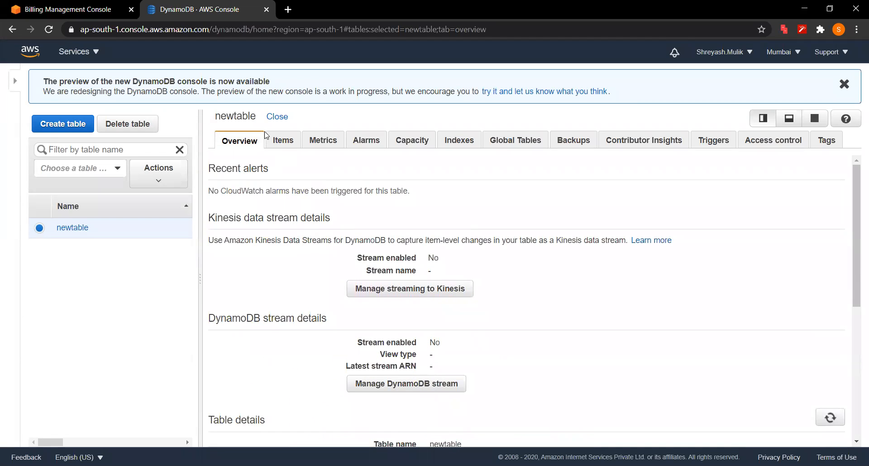
pyautogui.click(284, 140)
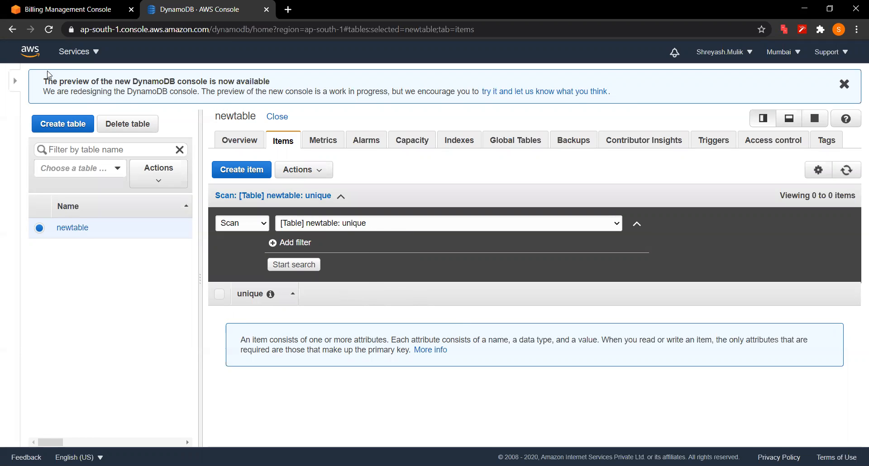
# Step: Go to the Lambda service, open the lambda1 function and review its designer with the S3 trigger
pyautogui.click(67, 53)
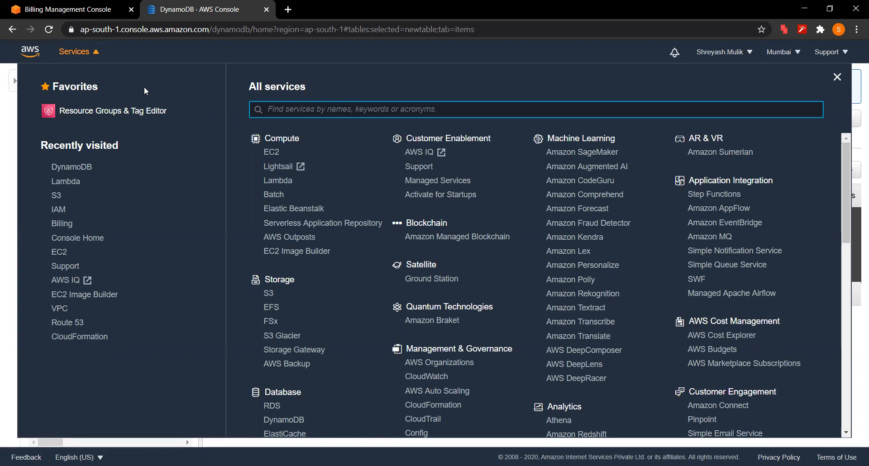
pyautogui.click(68, 183)
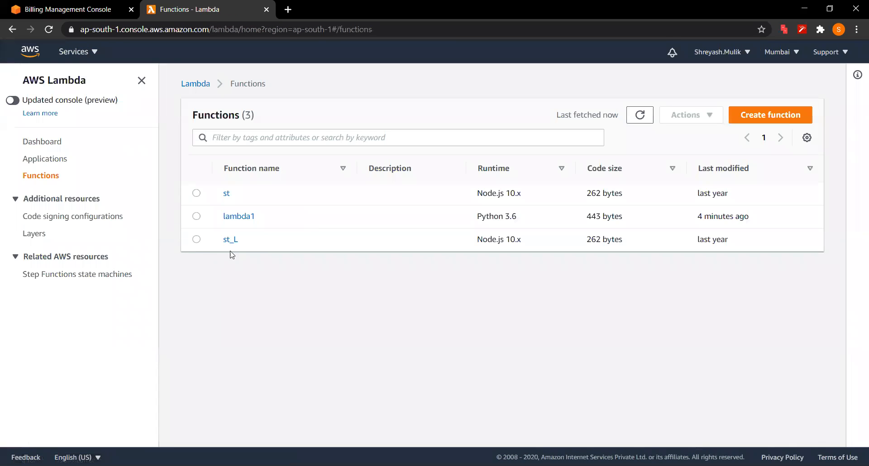
pyautogui.click(234, 217)
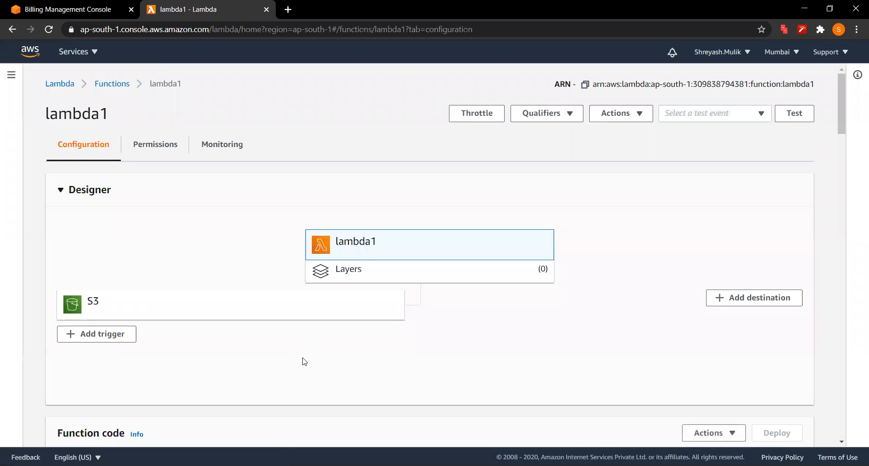
pyautogui.scroll(-1, 300, 361)
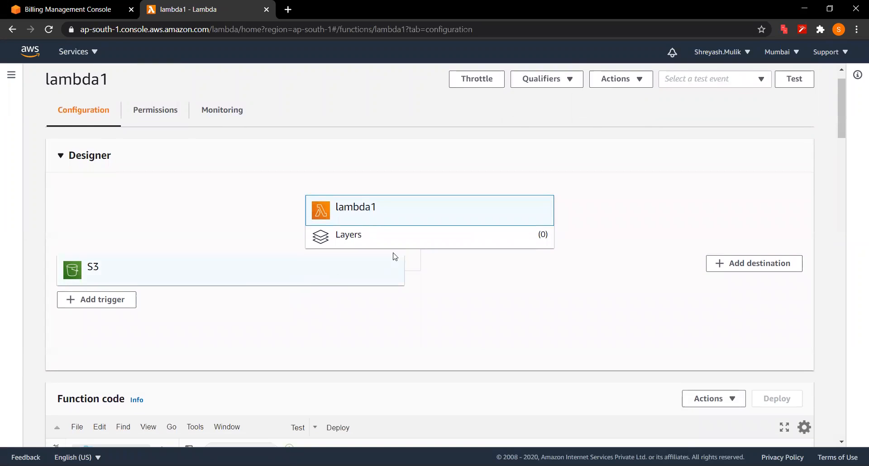
pyautogui.scroll(1, 172, 226)
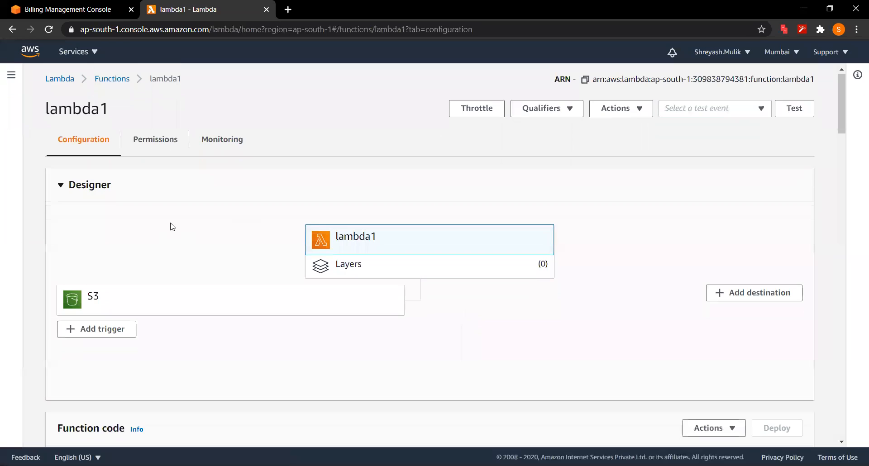
# Step: Go to the S3 service, open the existing bucket and start an upload to it
pyautogui.click(75, 51)
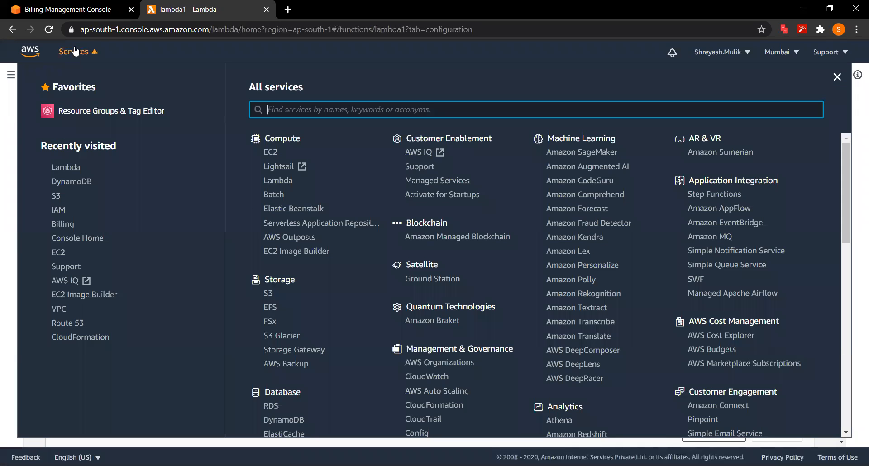
pyautogui.click(60, 198)
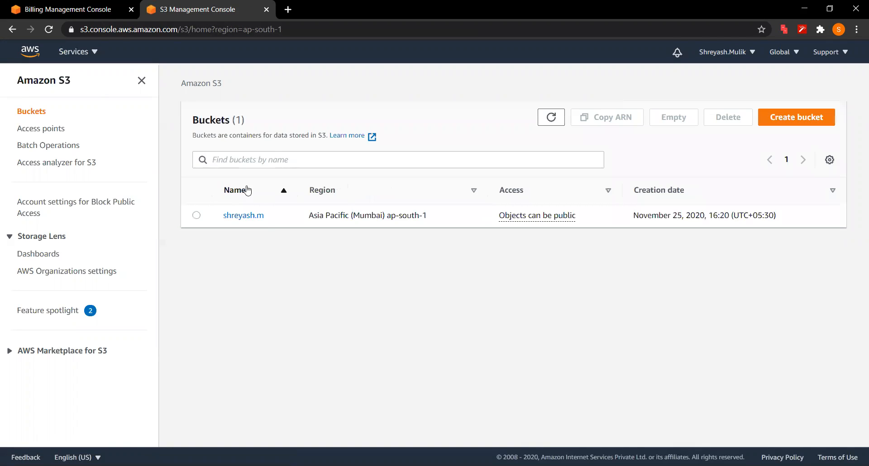
pyautogui.click(250, 216)
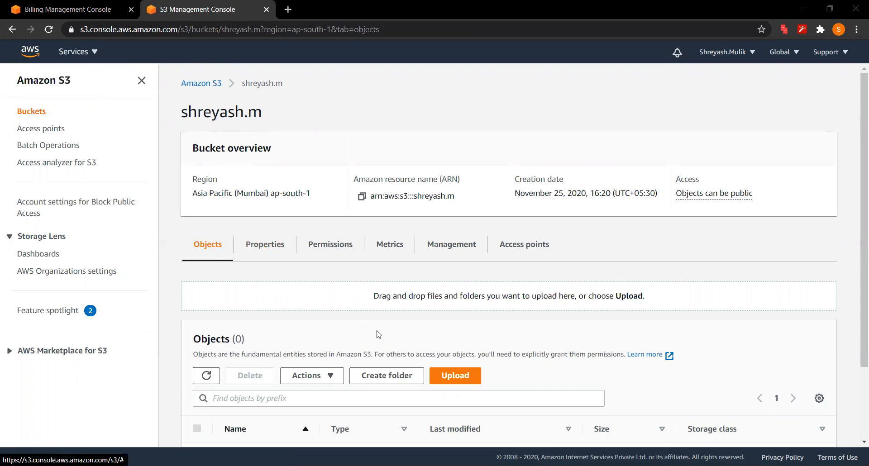
pyautogui.click(450, 383)
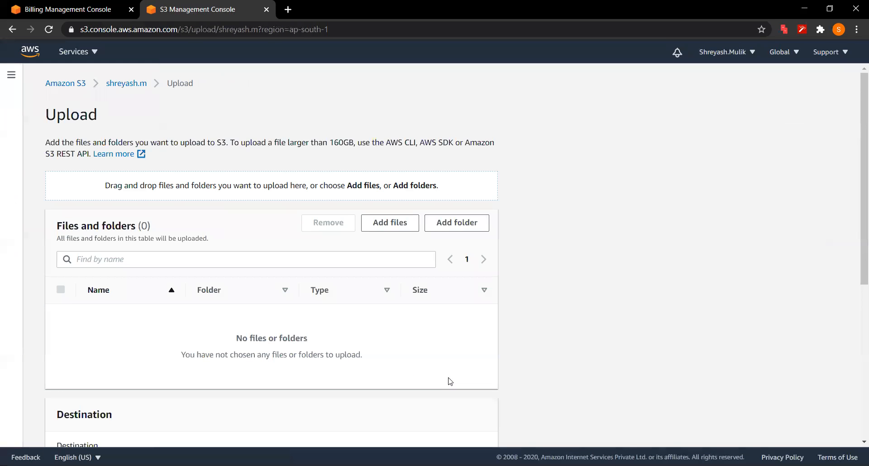
# Step: Add the file Information Details.docx from the Documents folder to the upload
pyautogui.click(385, 230)
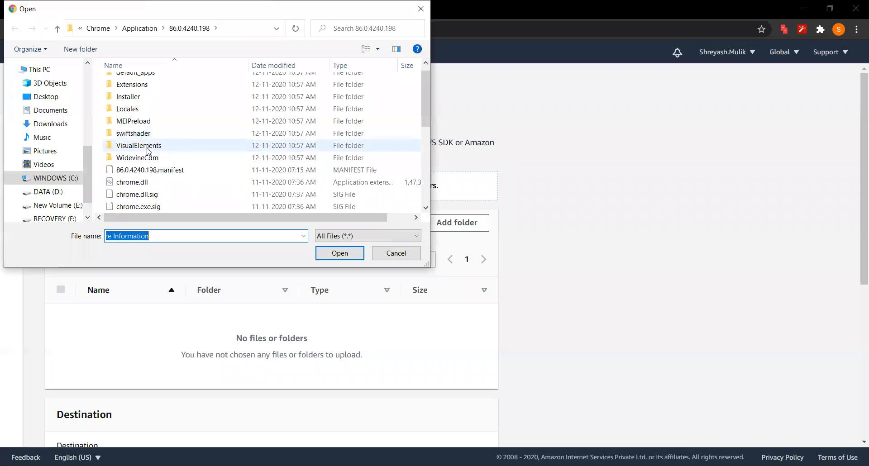
pyautogui.scroll(-5, 148, 151)
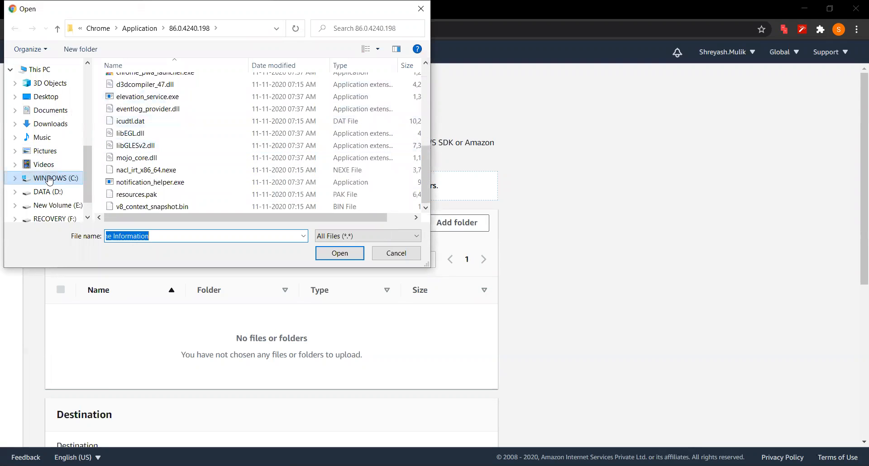
pyautogui.click(50, 110)
pyautogui.scroll(-10, 154, 142)
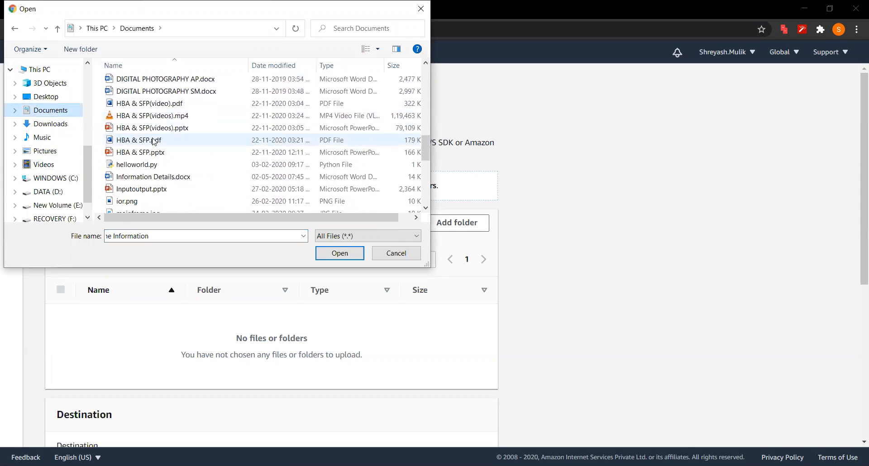
pyautogui.scroll(-2, 154, 142)
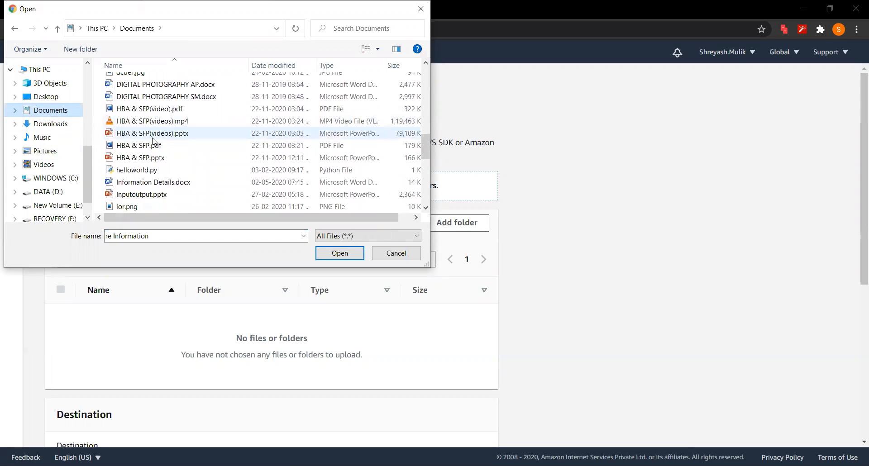
pyautogui.scroll(3, 154, 142)
pyautogui.scroll(-2, 154, 142)
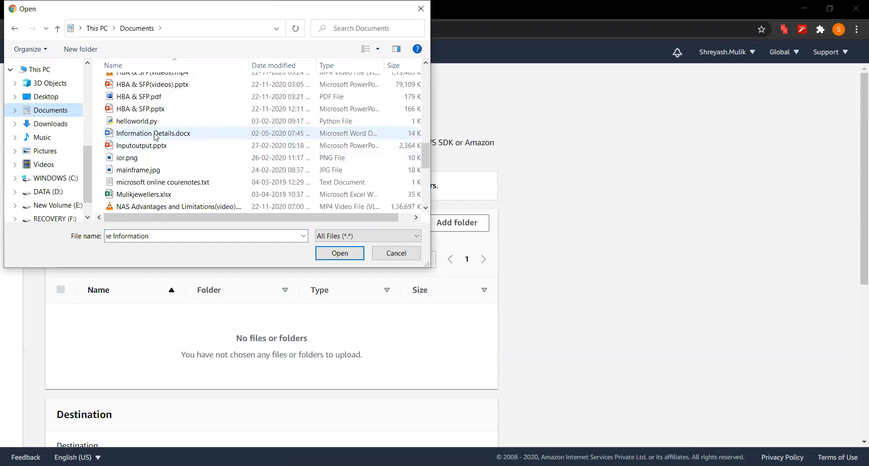
pyautogui.click(155, 134)
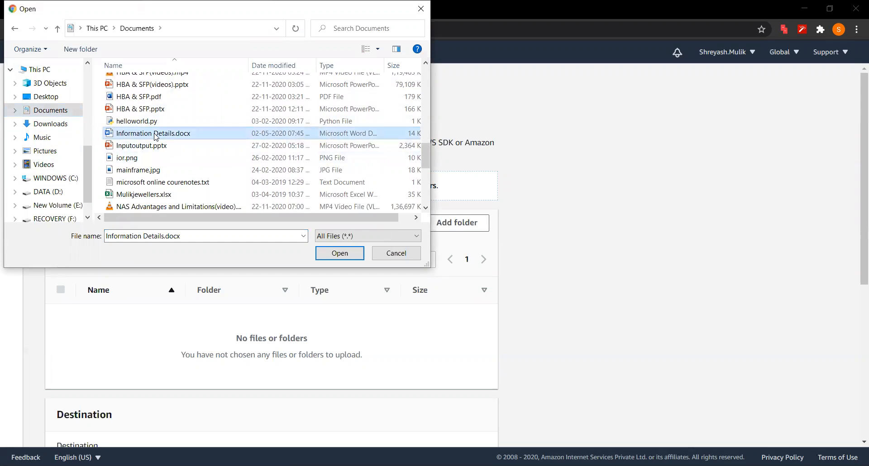
pyautogui.click(320, 254)
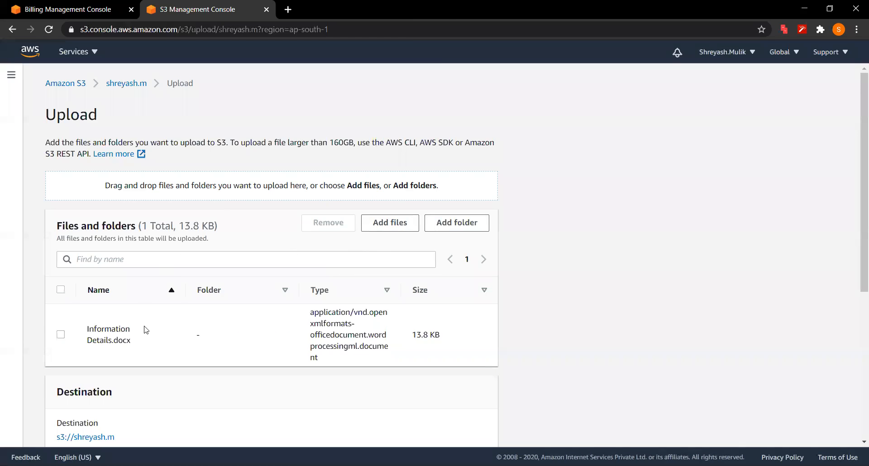
# Step: Review the destination details and upload Information Details.docx to the bucket with the default settings
pyautogui.scroll(-3, 145, 330)
pyautogui.scroll(-2, 146, 329)
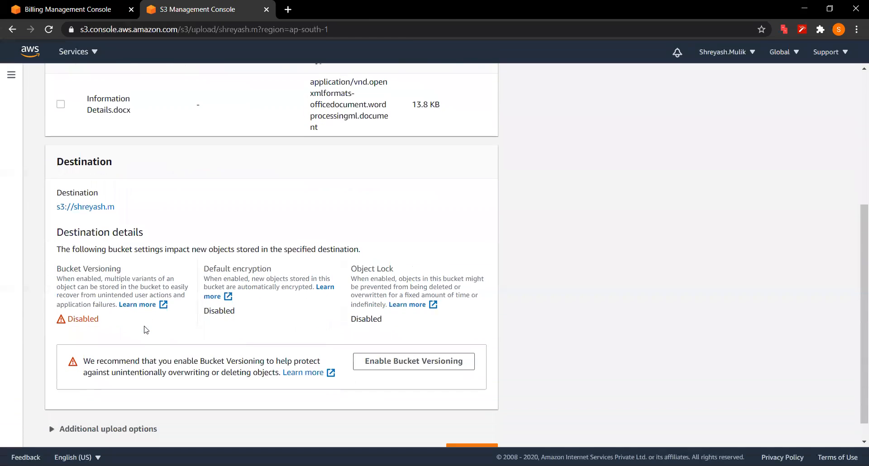
pyautogui.scroll(-1, 146, 329)
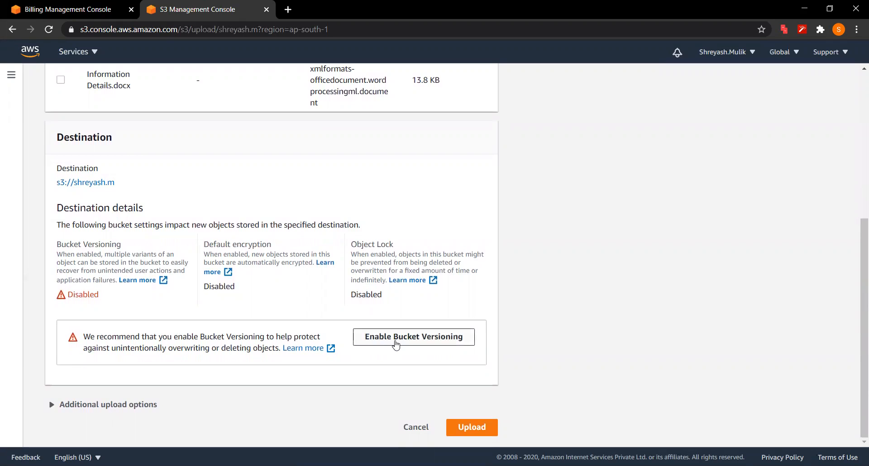
pyautogui.scroll(5, 395, 343)
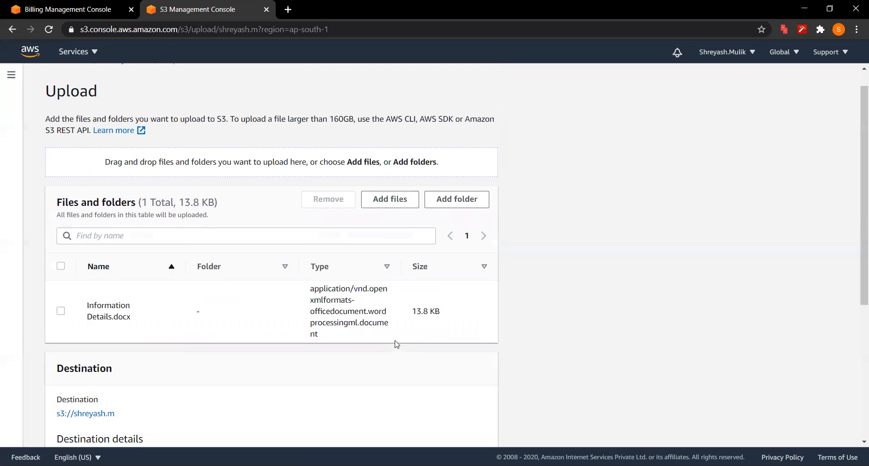
pyautogui.scroll(-5, 394, 344)
pyautogui.click(469, 427)
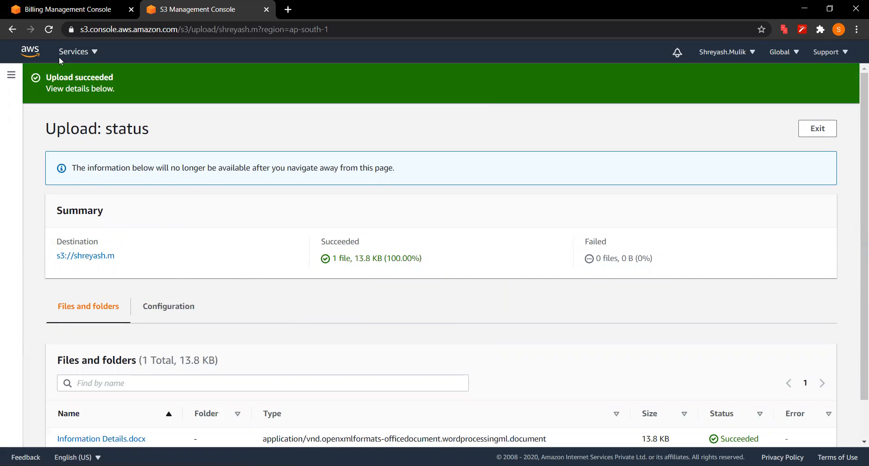
# Step: Go to the DynamoDB service and open the list of items in newtable
pyautogui.click(92, 56)
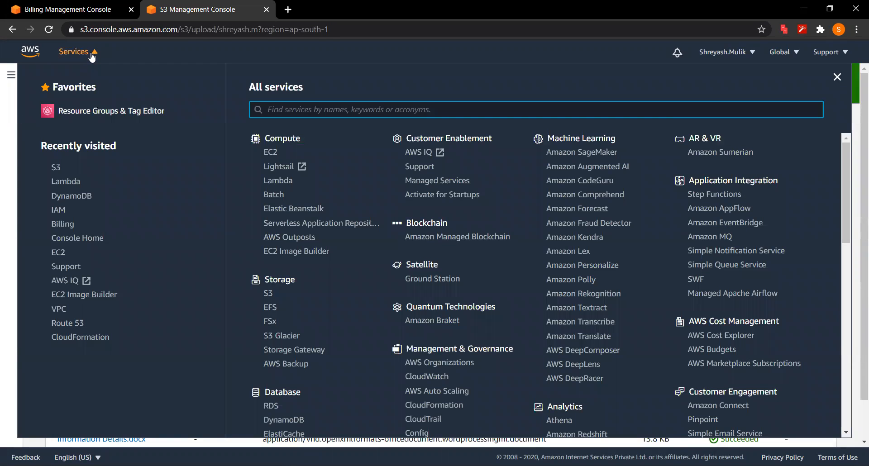
pyautogui.click(68, 196)
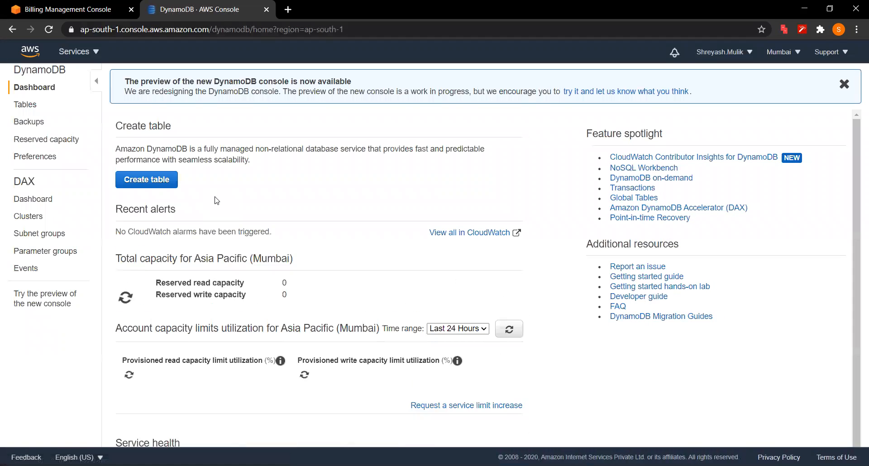
pyautogui.scroll(-3, 197, 318)
pyautogui.scroll(3, 197, 318)
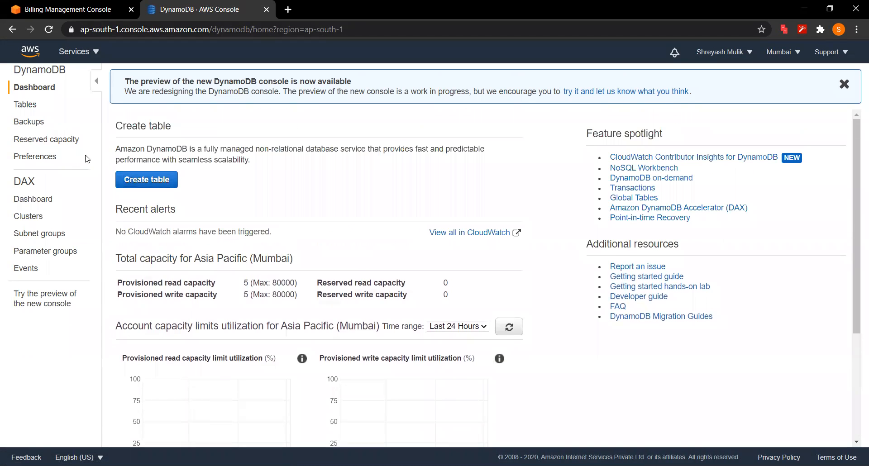
pyautogui.click(28, 103)
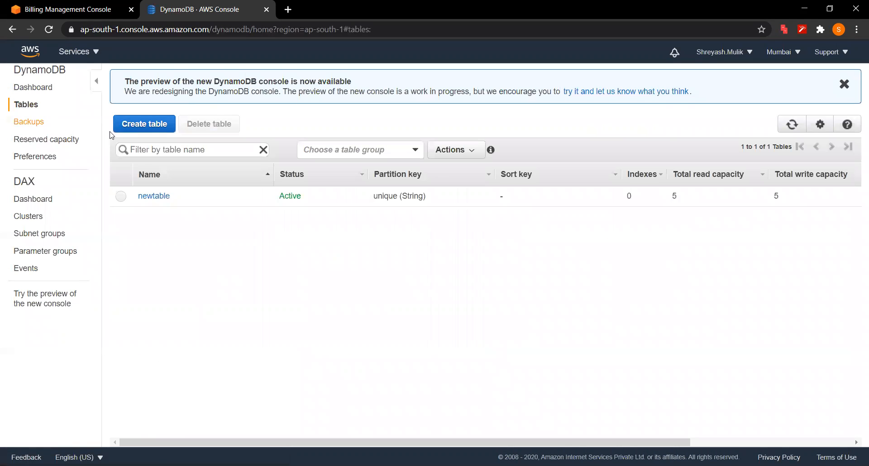
pyautogui.click(156, 198)
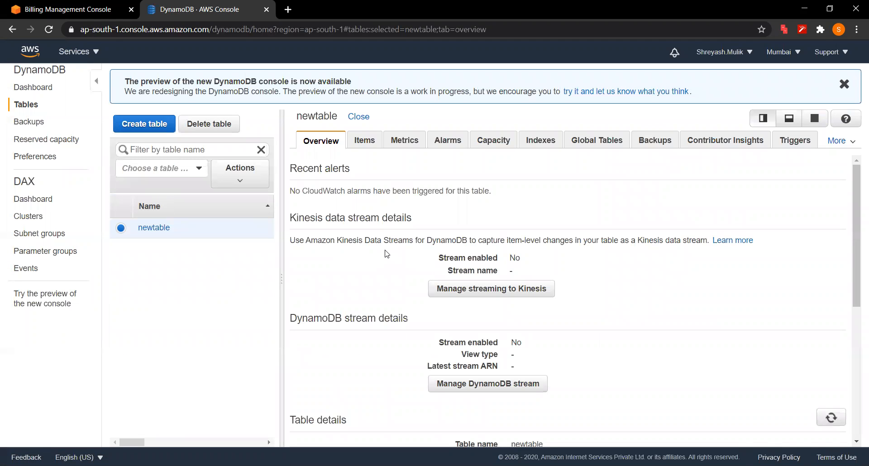
pyautogui.click(367, 143)
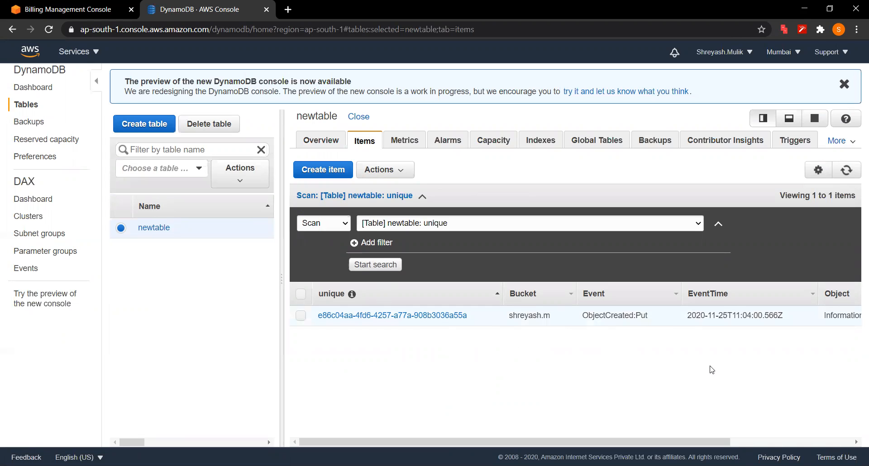
# Step: Examine all columns of the recorded item in newtable, view its full attributes and close them without saving
pyautogui.moveTo(647, 442); pyautogui.dragTo(789, 442)
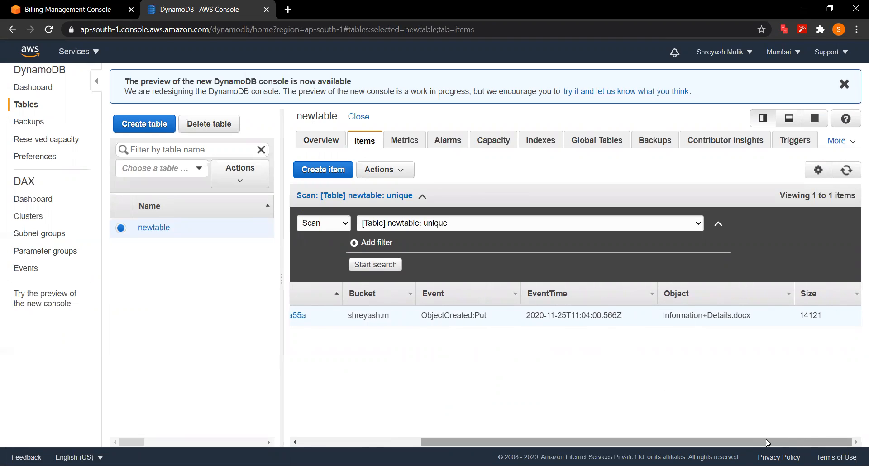
pyautogui.moveTo(759, 442); pyautogui.dragTo(569, 438)
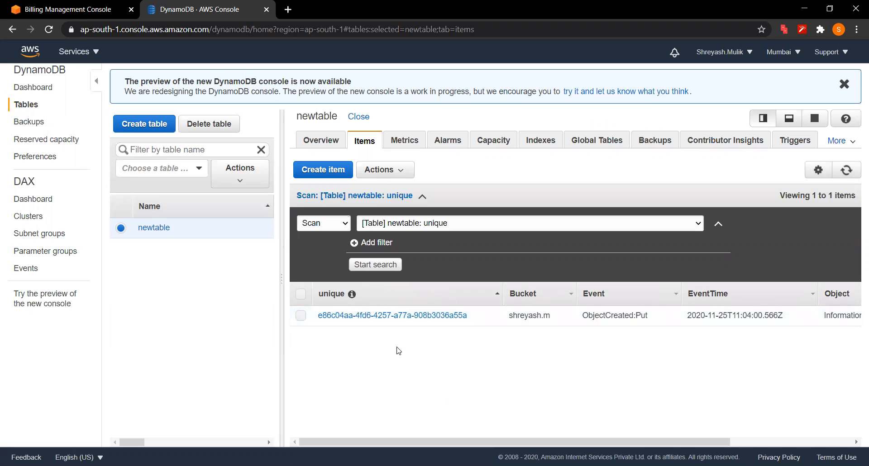
pyautogui.click(397, 316)
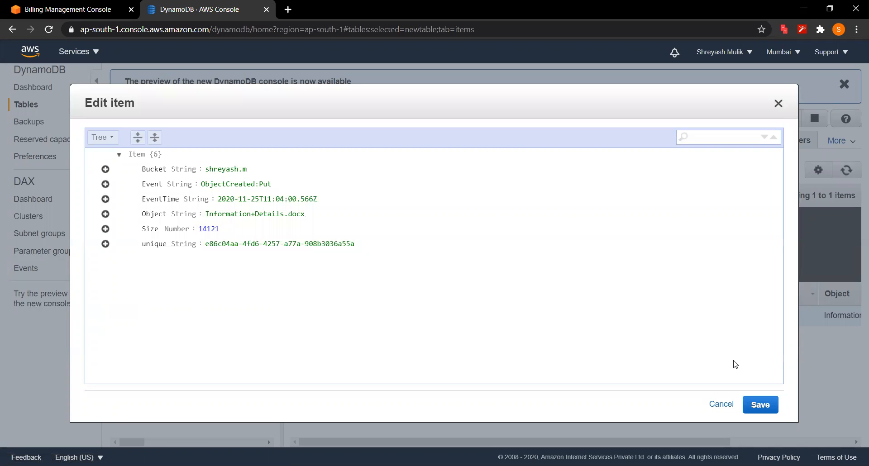
pyautogui.click(721, 404)
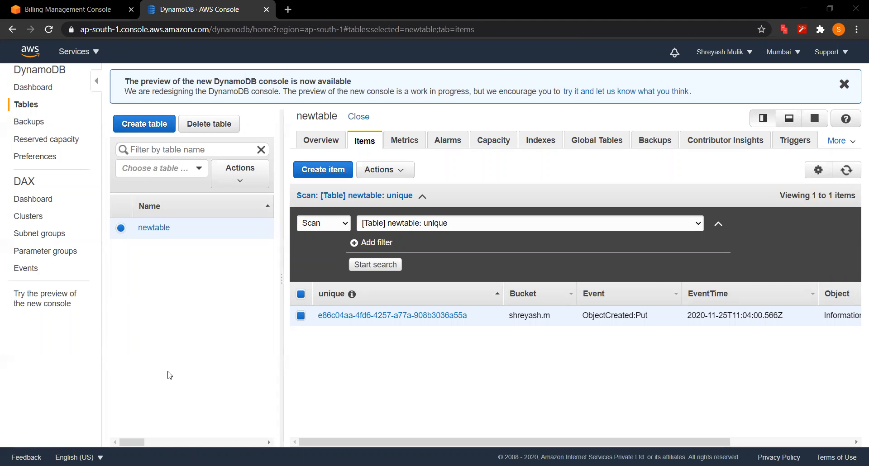
# Step: Return to the bucket in the S3 service and start another upload
pyautogui.click(90, 51)
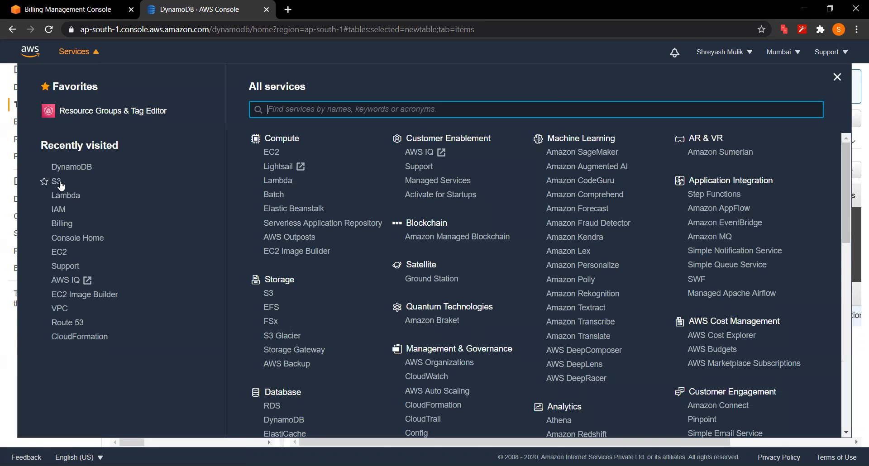
pyautogui.click(61, 185)
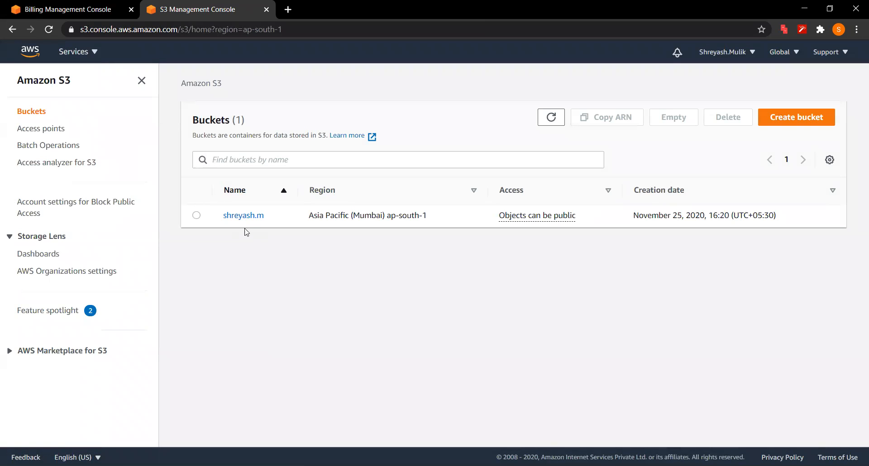
pyautogui.click(241, 216)
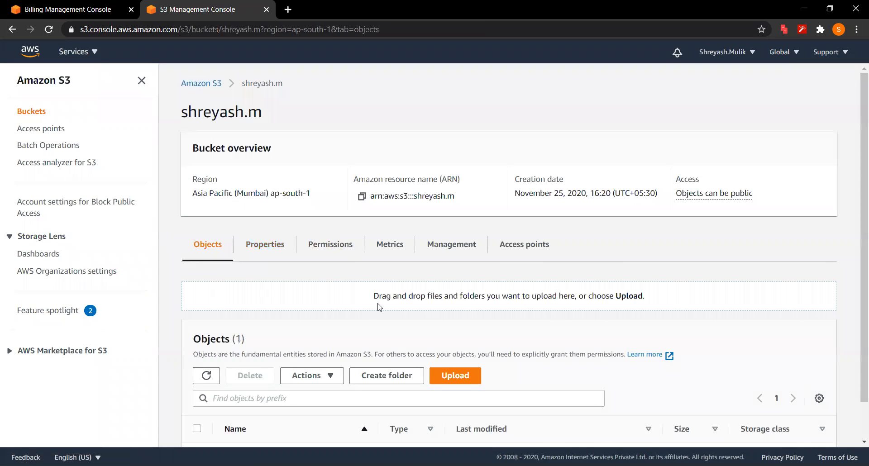
pyautogui.scroll(-1, 380, 307)
pyautogui.click(447, 336)
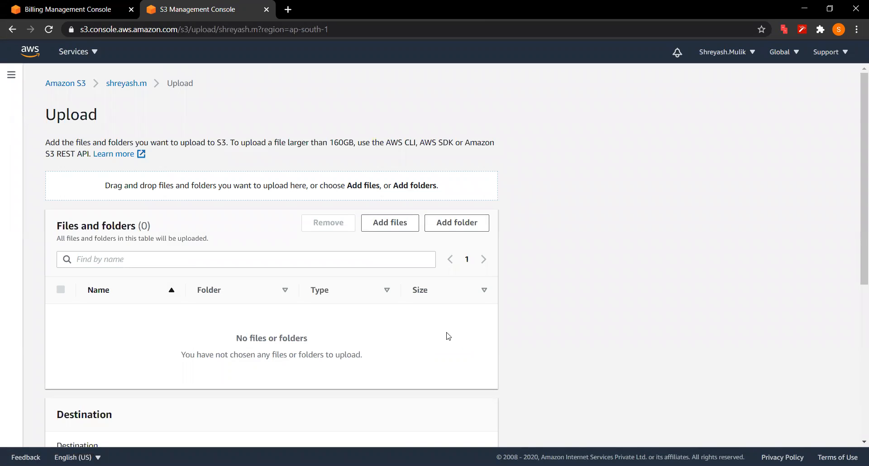
# Step: Add output.csv from the Documents folder to the bucket upload
pyautogui.scroll(-3, 391, 311)
pyautogui.scroll(3, 390, 311)
pyautogui.click(391, 220)
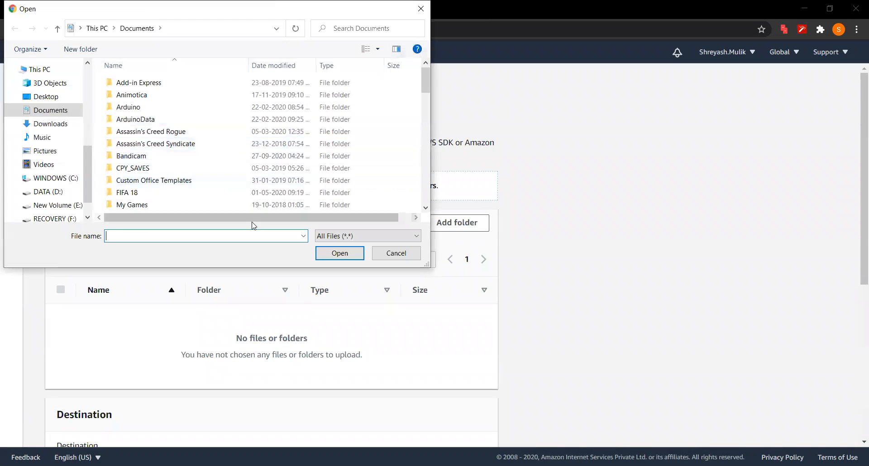
pyautogui.scroll(-15, 214, 178)
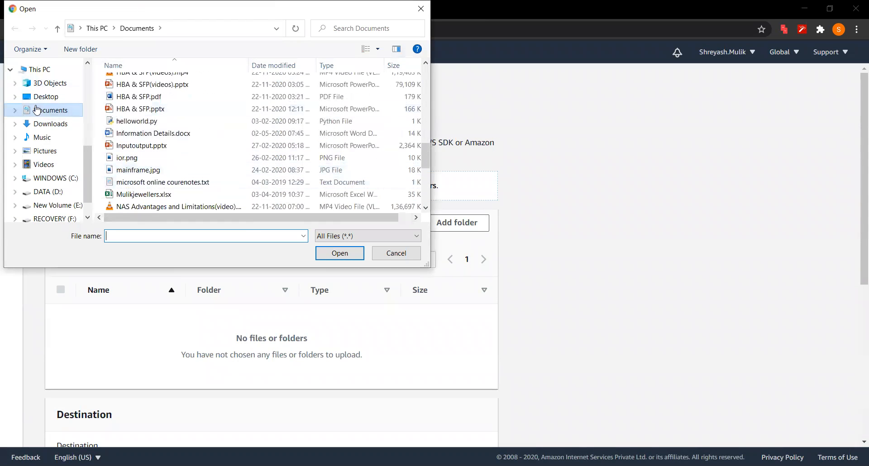
pyautogui.scroll(-3, 210, 144)
pyautogui.scroll(-2, 138, 149)
pyautogui.scroll(2, 139, 150)
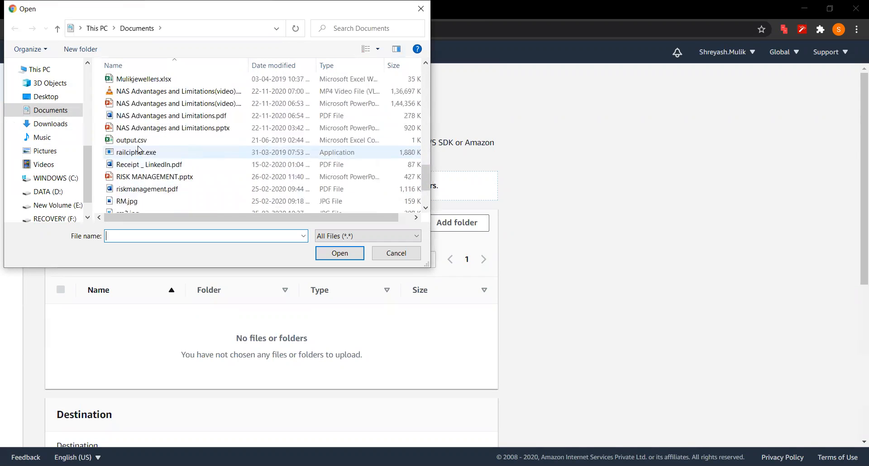
pyautogui.click(143, 142)
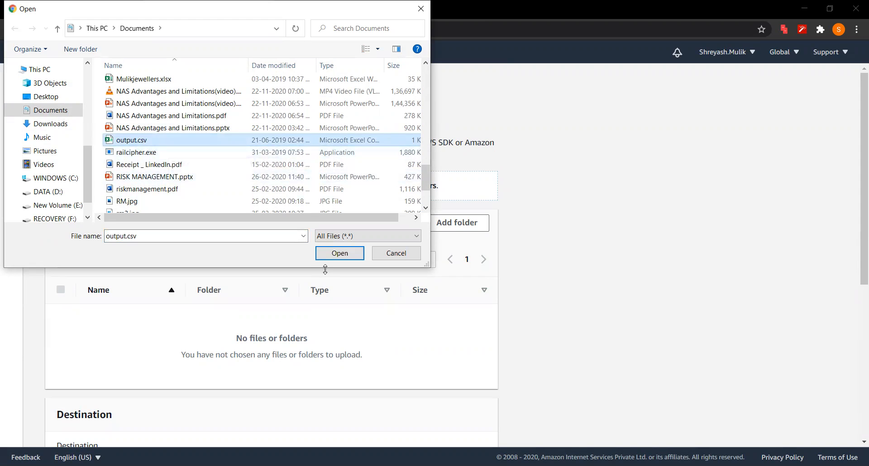
pyautogui.click(332, 258)
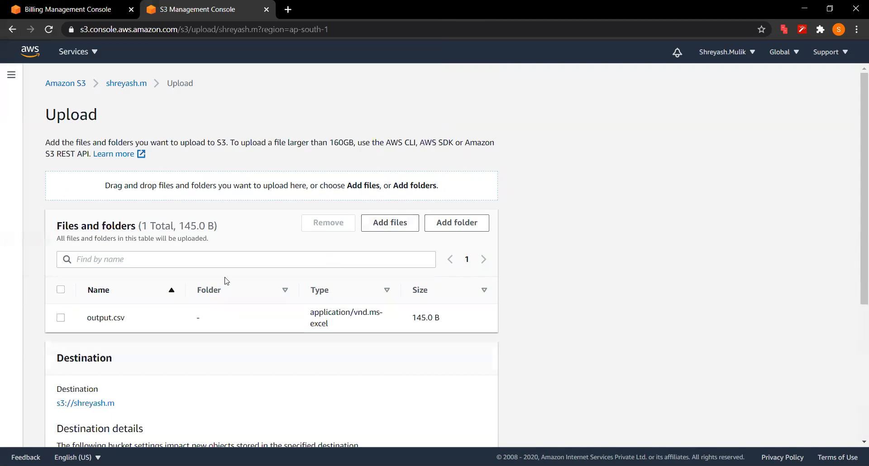
# Step: Review the destination details and upload output.csv to the bucket with the default settings
pyautogui.scroll(-1, 226, 297)
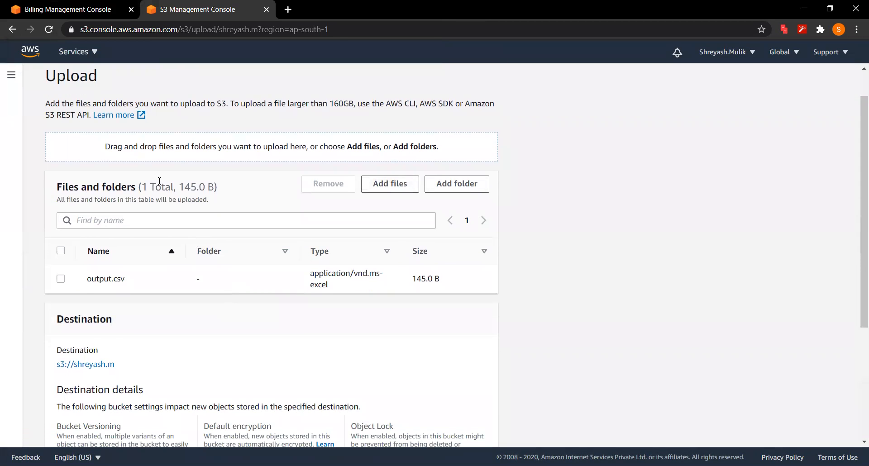
pyautogui.scroll(-4, 294, 250)
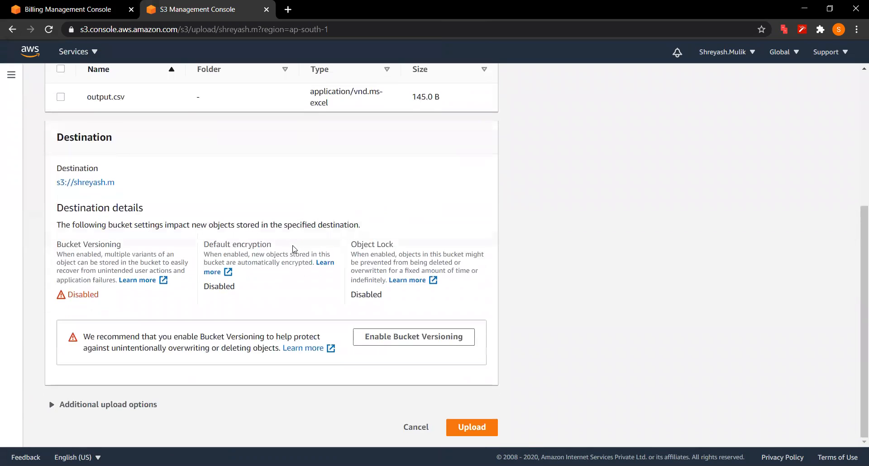
pyautogui.click(465, 429)
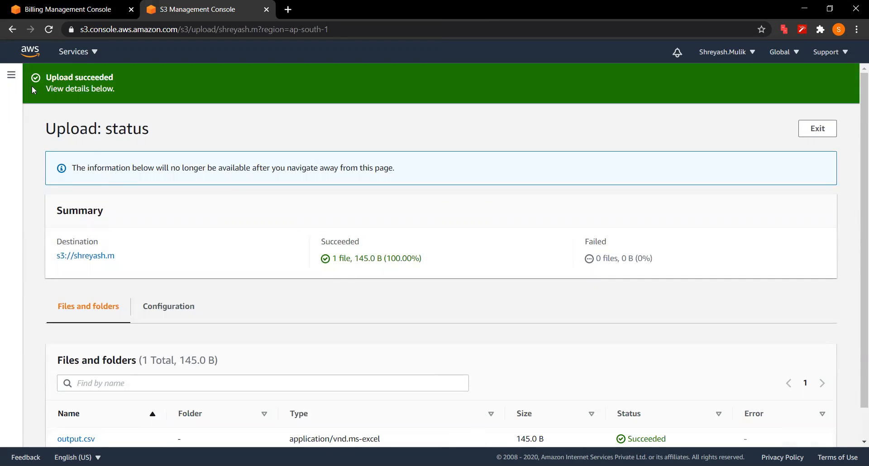
# Step: Switch to the DynamoDB service and show the items stored in newtable
pyautogui.click(11, 75)
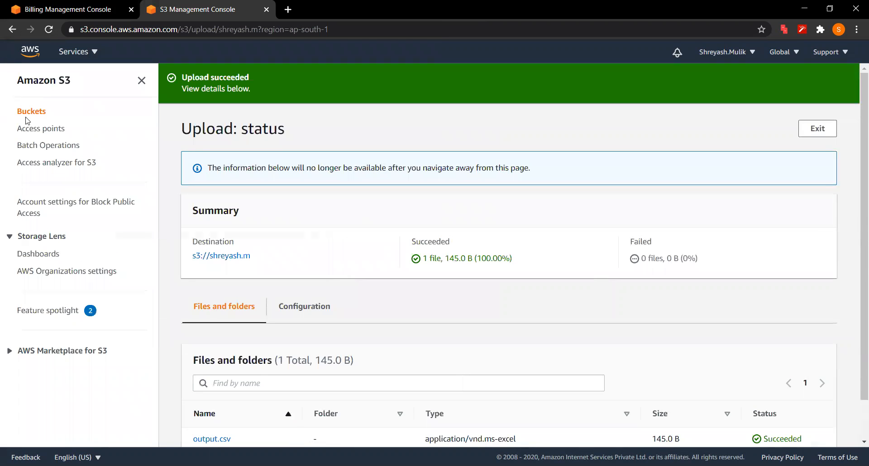
pyautogui.click(90, 56)
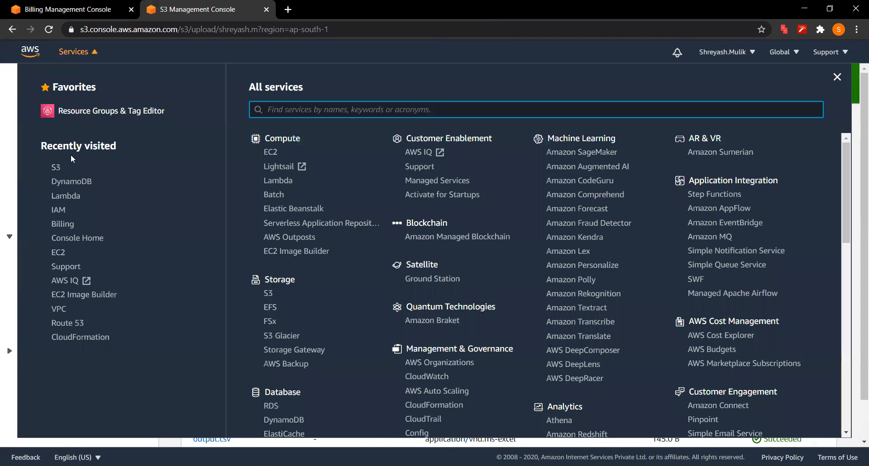
pyautogui.click(70, 184)
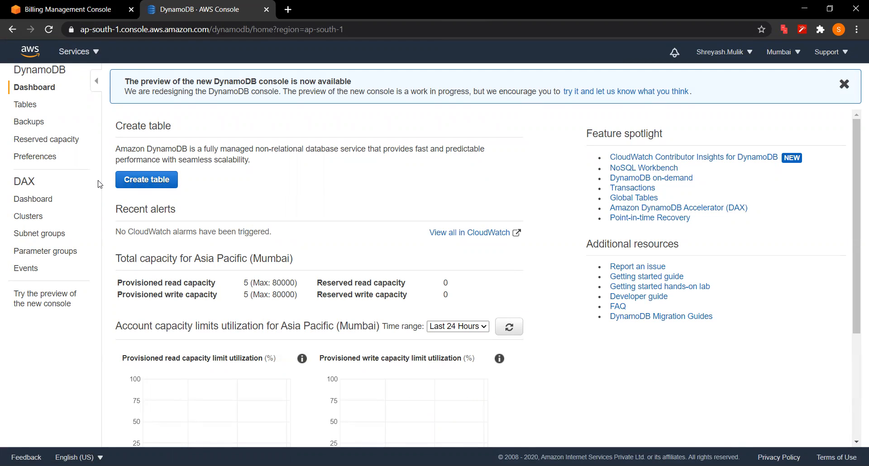
pyautogui.click(26, 106)
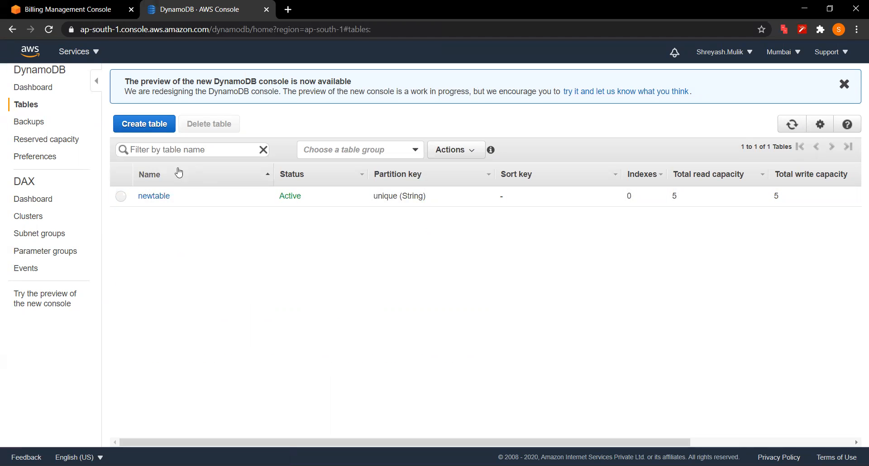
pyautogui.click(154, 196)
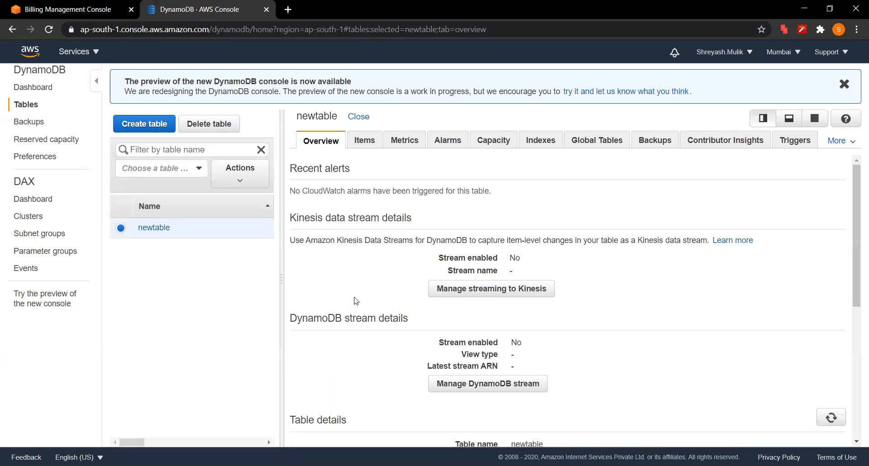
pyautogui.click(360, 141)
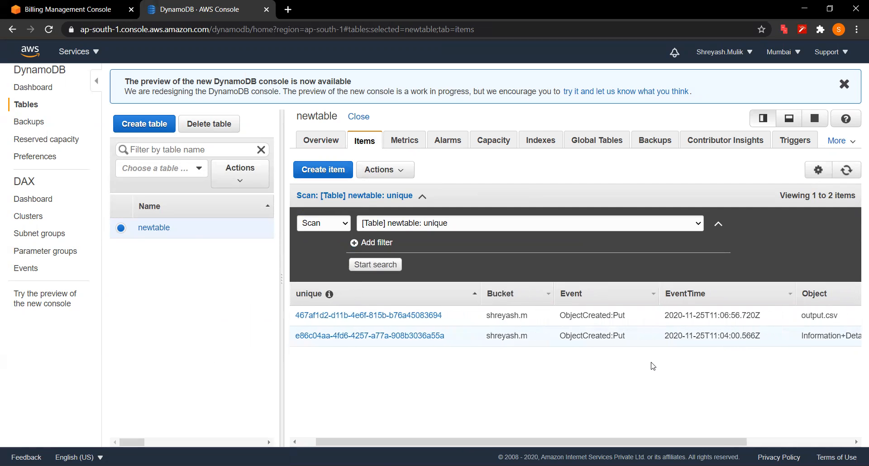
# Step: Compare all columns of the recorded items in newtable, from the unique key to the object size
pyautogui.hscroll(3, 645, 439)
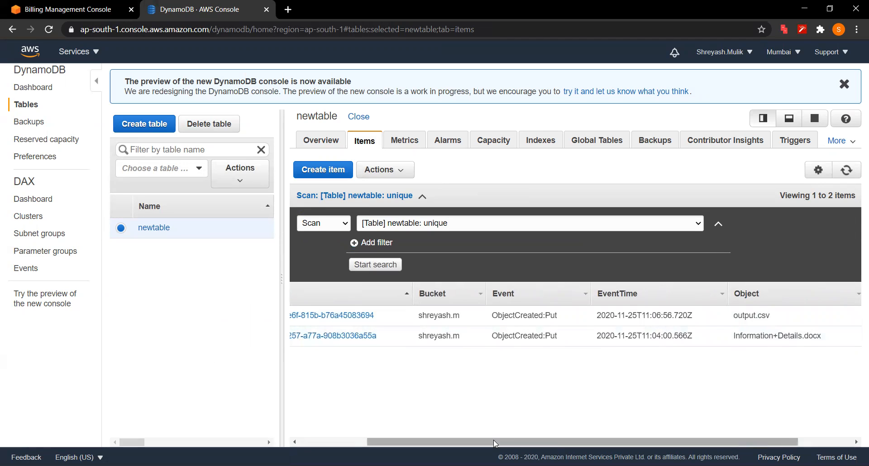
pyautogui.hscroll(-3, 494, 440)
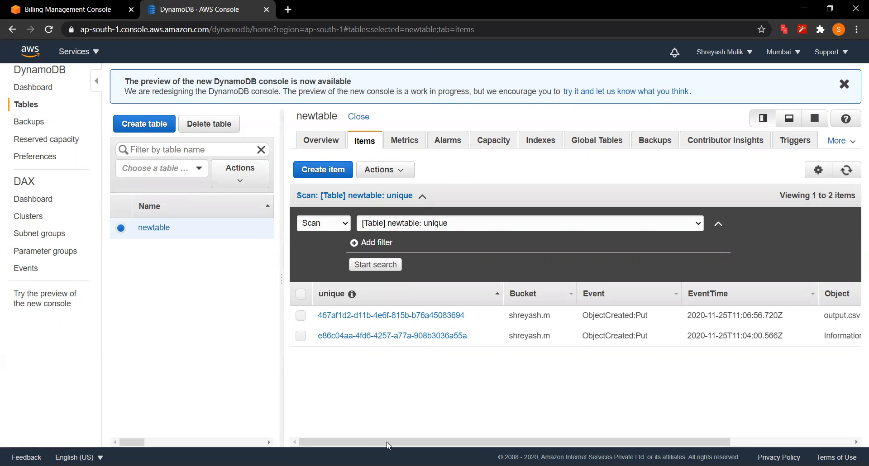
pyautogui.moveTo(387, 443); pyautogui.dragTo(570, 442)
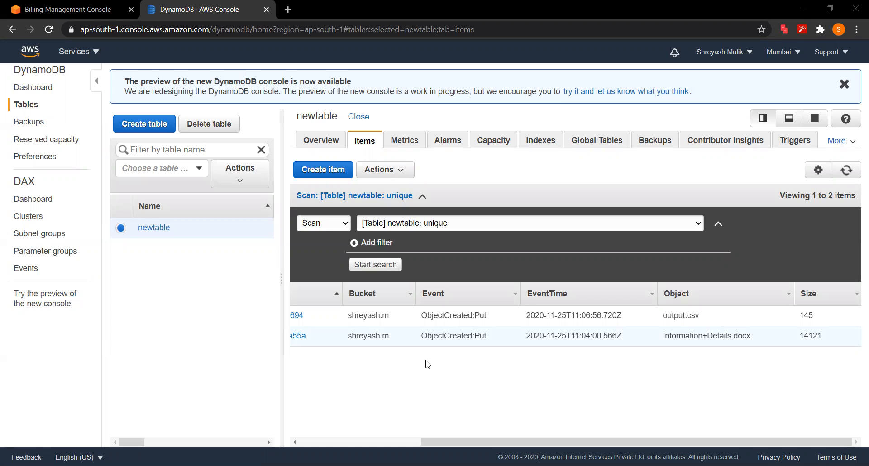
pyautogui.moveTo(379, 345)
pyautogui.moveTo(460, 441); pyautogui.dragTo(307, 440)
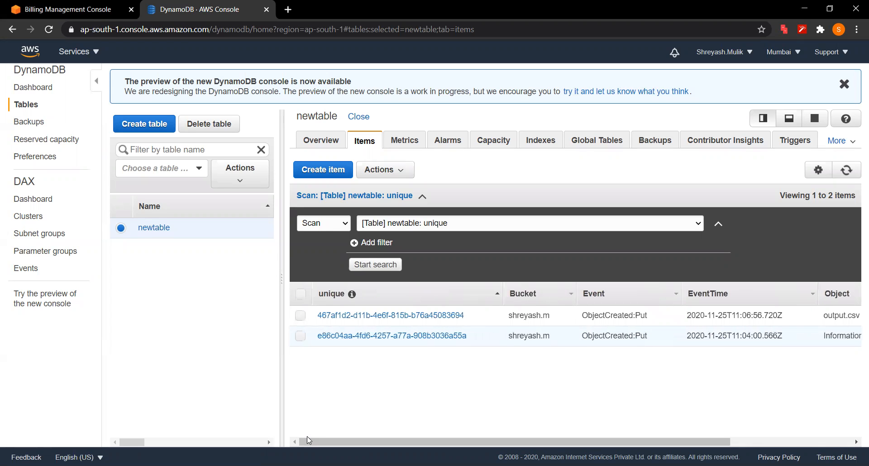
# Step: Open function lambda1 in the Lambda service and inspect its S3 trigger
pyautogui.click(84, 46)
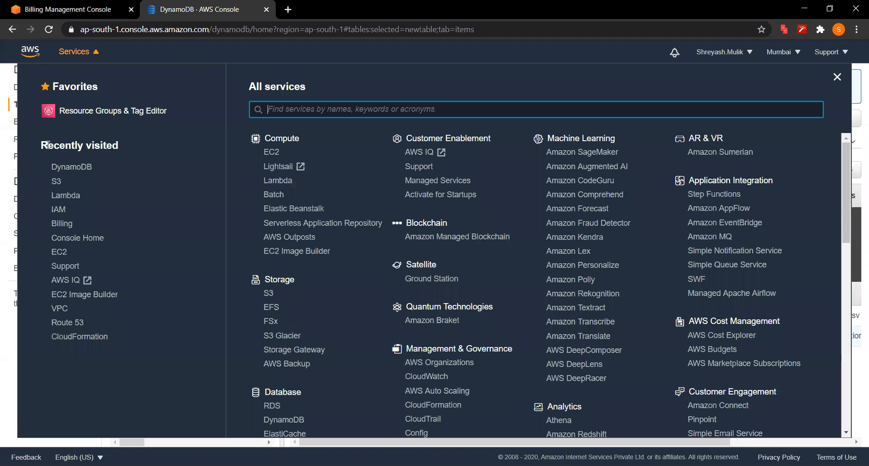
pyautogui.click(66, 199)
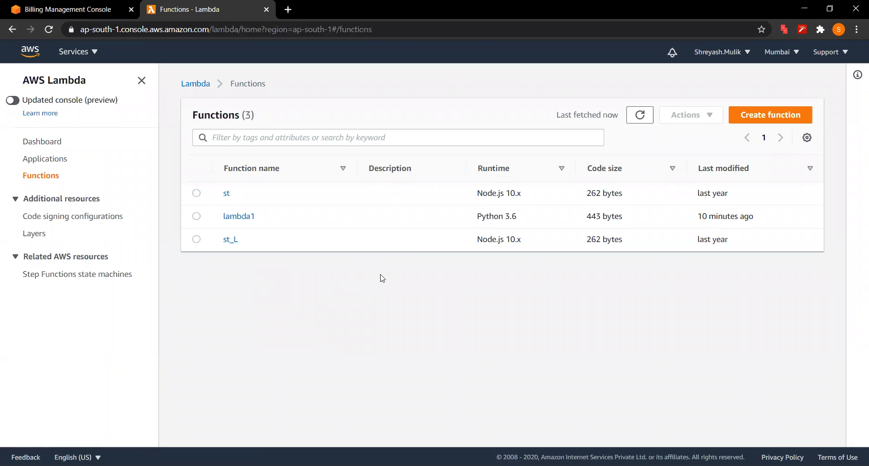
pyautogui.click(232, 219)
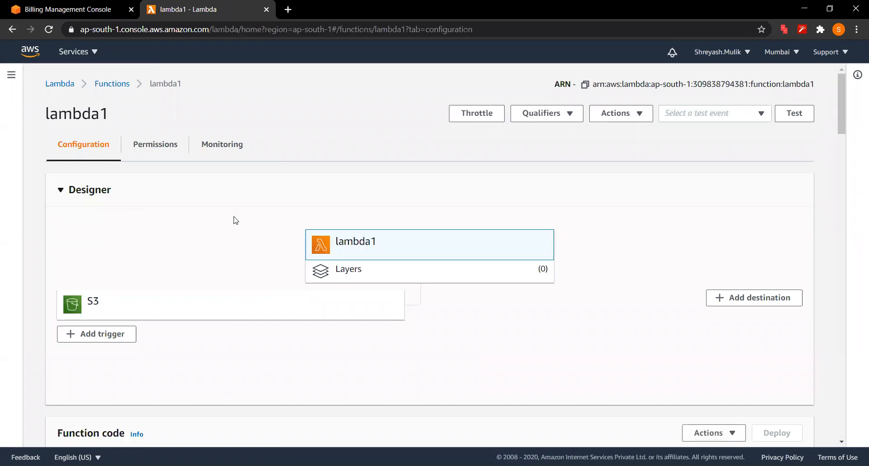
pyautogui.click(391, 302)
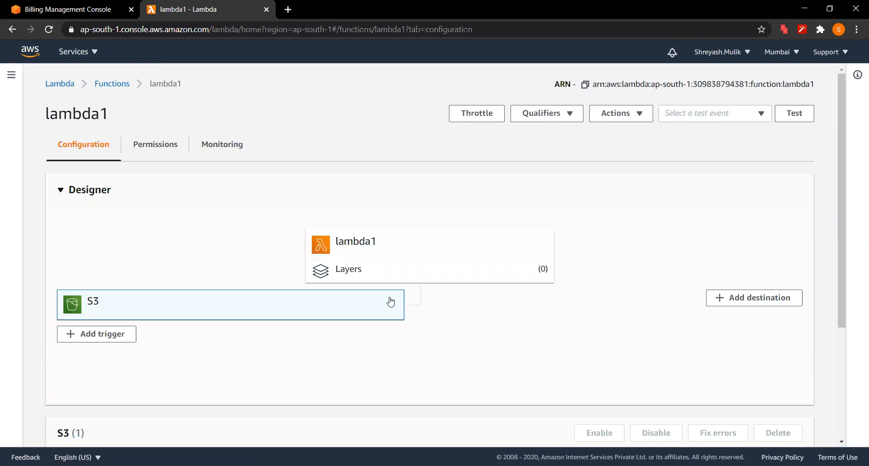
pyautogui.rightClick(391, 301)
pyautogui.click(390, 300)
pyautogui.scroll(-3, 544, 351)
pyautogui.scroll(3, 543, 350)
# Step: Delete the Lambda function lambda1 and confirm the deletion
pyautogui.click(624, 116)
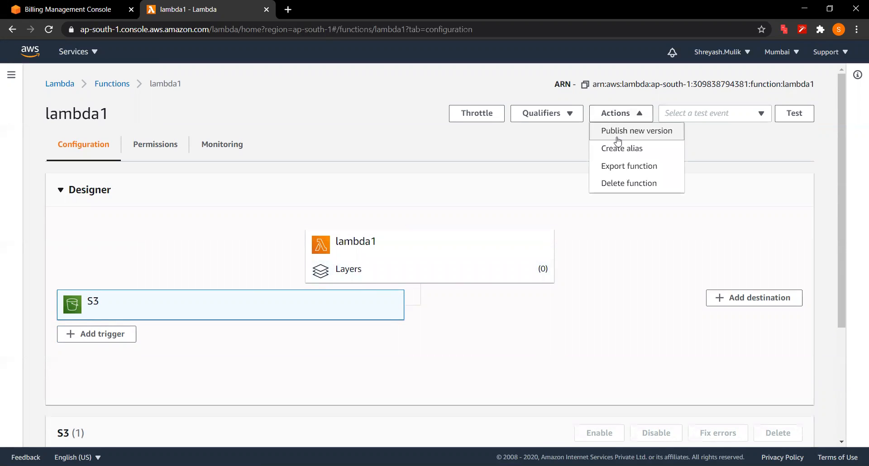
pyautogui.click(613, 182)
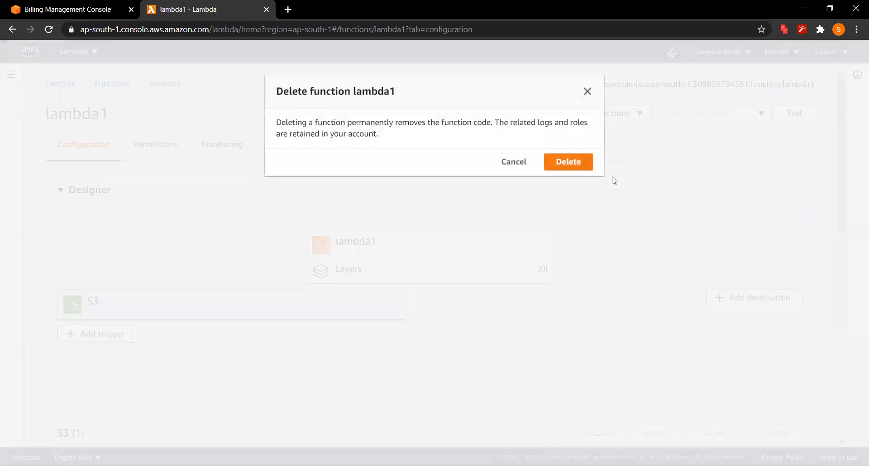
pyautogui.click(576, 162)
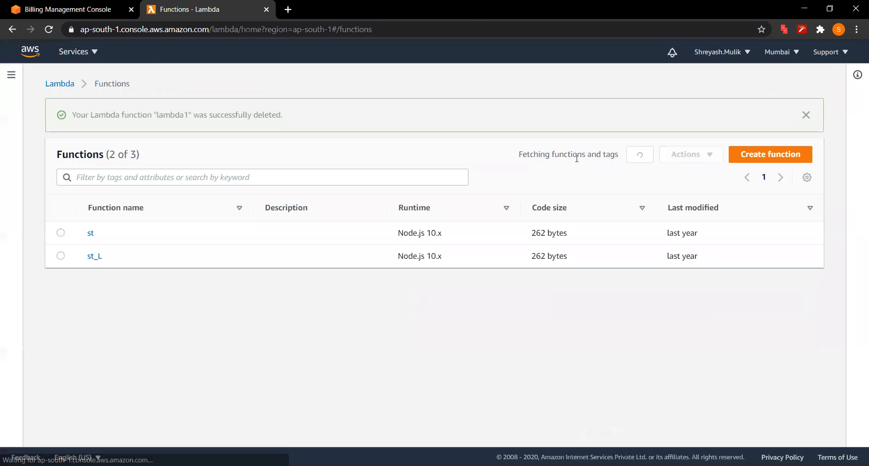
# Step: Delete the Lambda function st from the function list and confirm the deletion
pyautogui.click(60, 256)
pyautogui.click(61, 233)
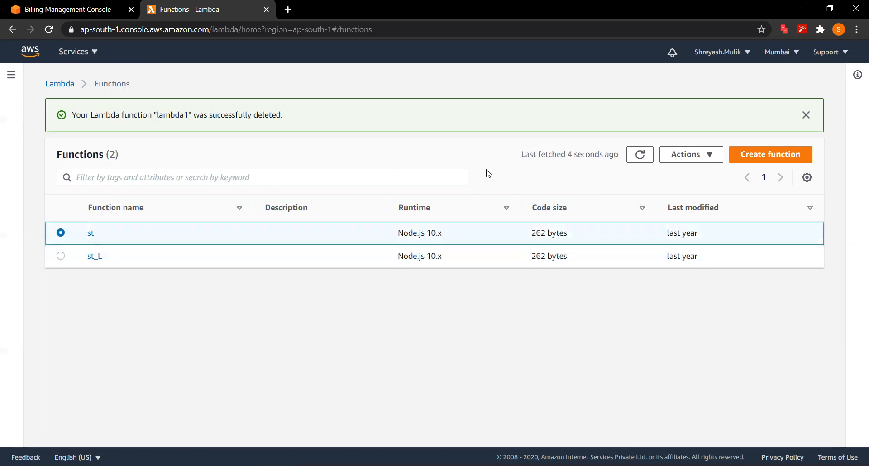
pyautogui.click(692, 156)
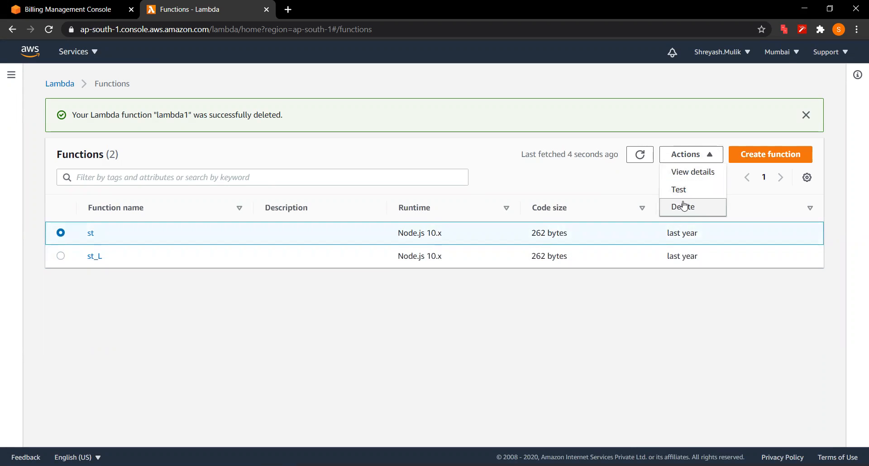
pyautogui.click(683, 207)
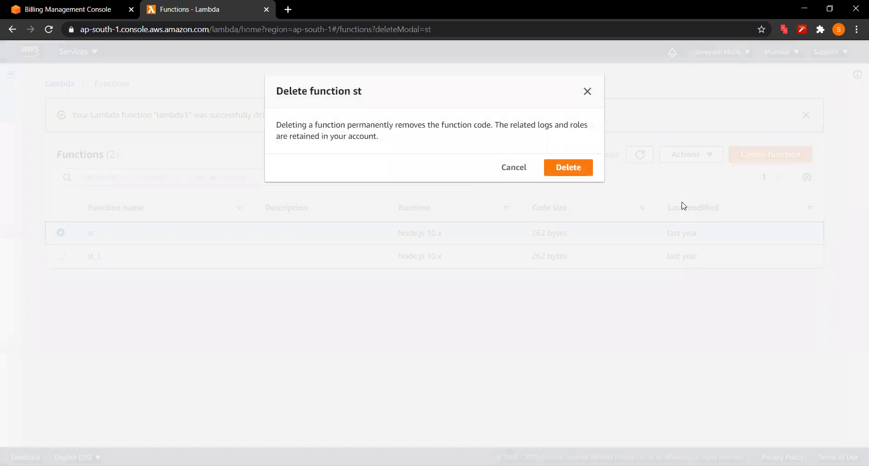
pyautogui.click(589, 166)
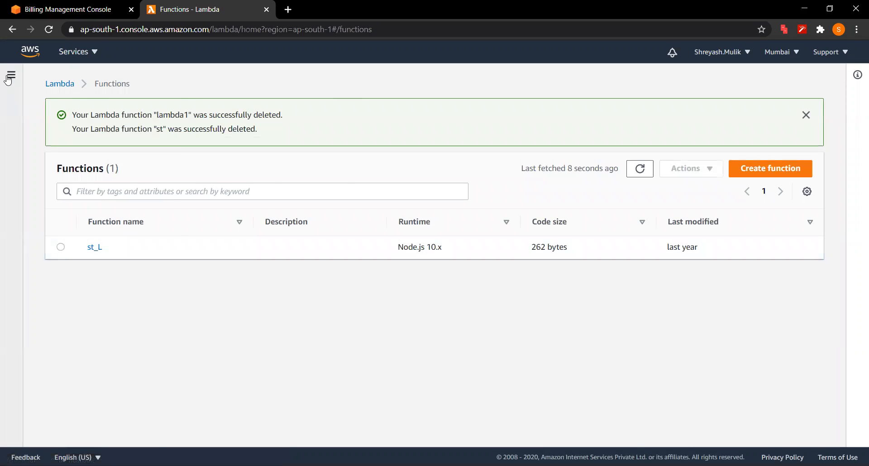
# Step: Open the S3 service and try to delete its only bucket
pyautogui.click(9, 75)
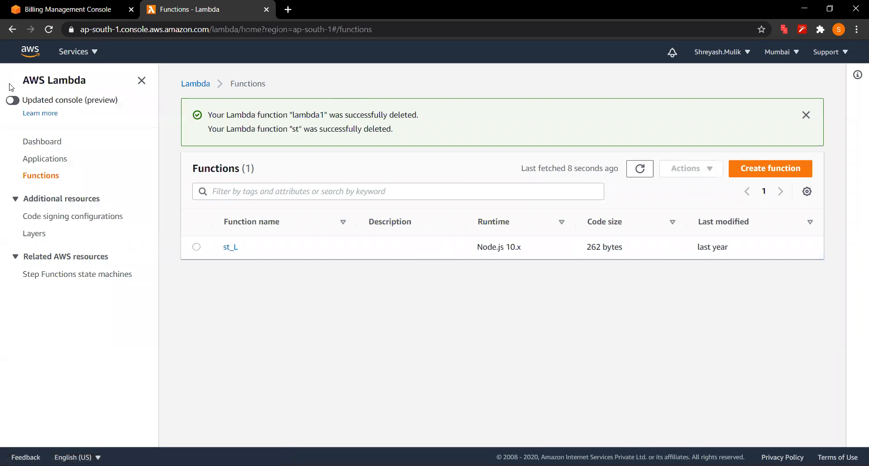
pyautogui.click(79, 54)
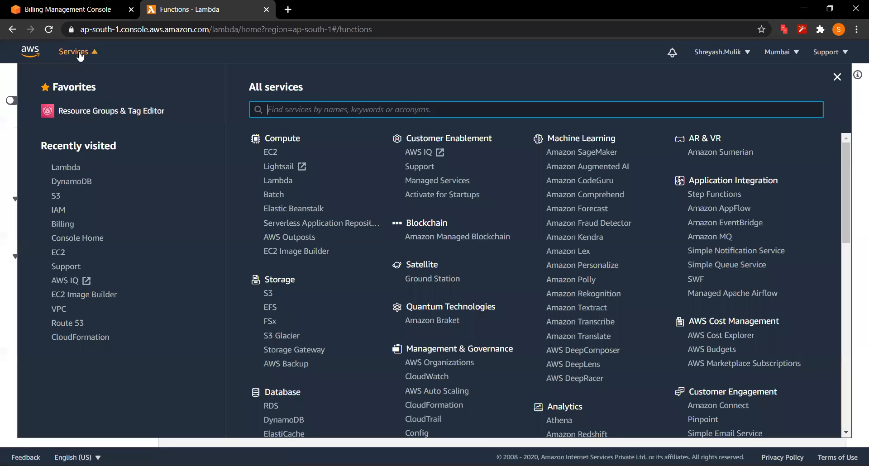
pyautogui.click(58, 195)
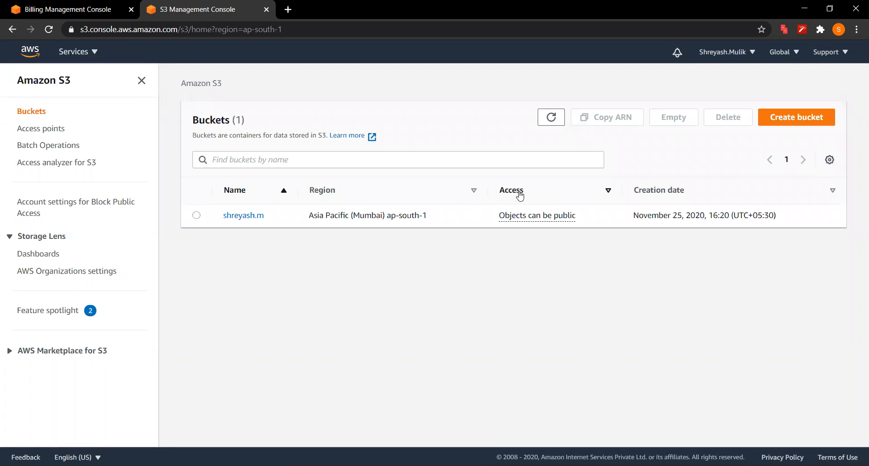
pyautogui.click(197, 216)
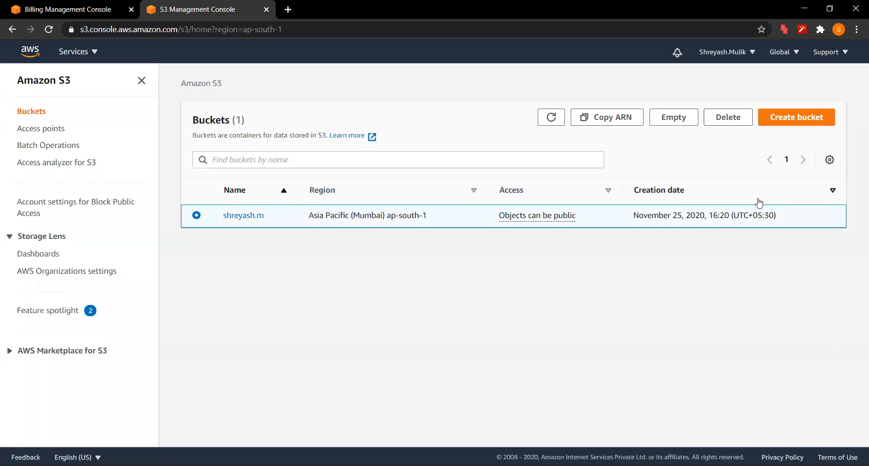
pyautogui.click(723, 120)
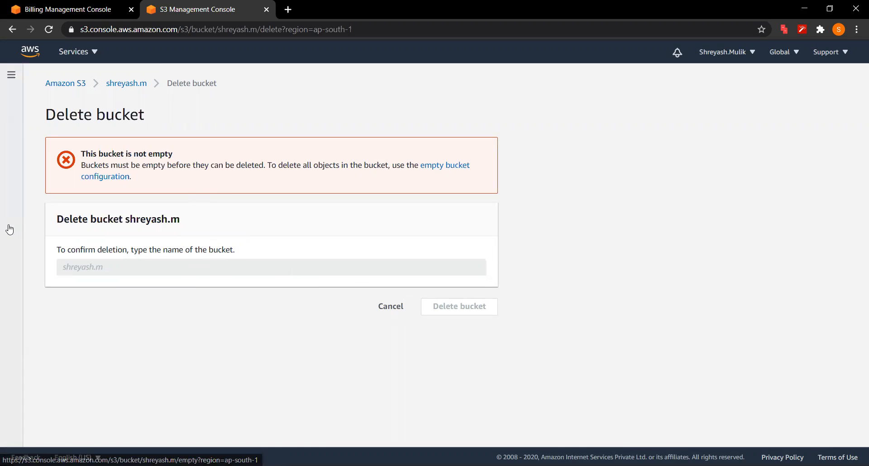
pyautogui.moveTo(121, 213); pyautogui.dragTo(107, 268)
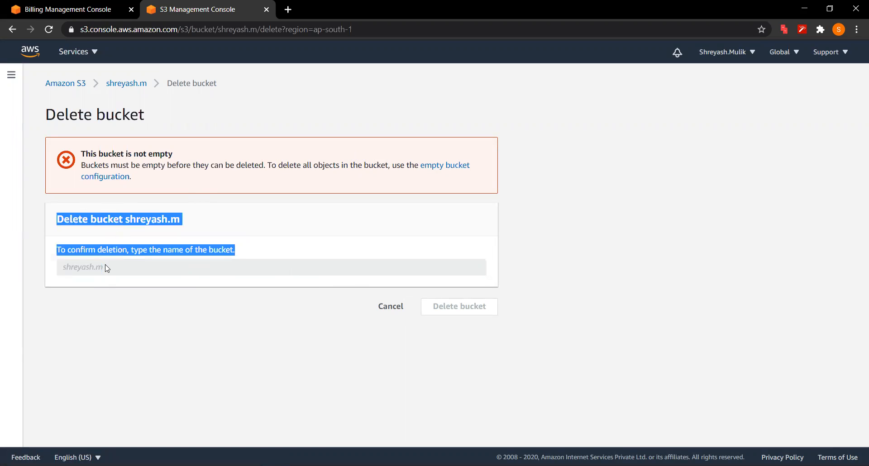
pyautogui.click(96, 269)
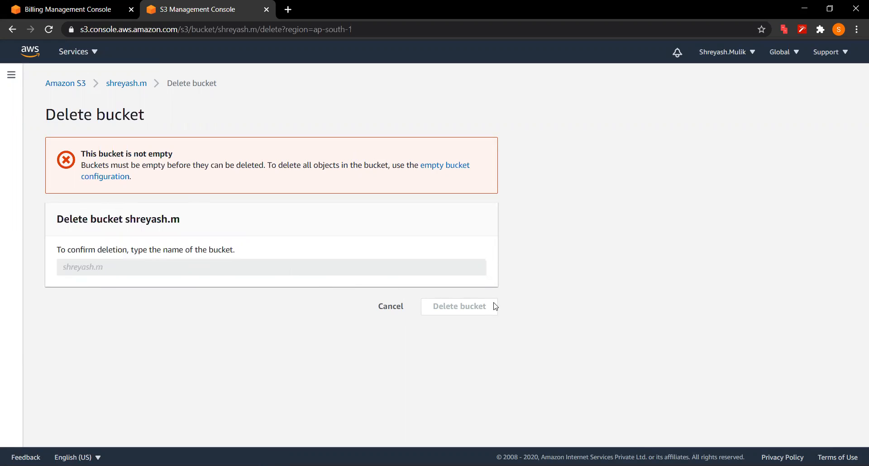
pyautogui.tripleClick(482, 311)
pyautogui.doubleClick(482, 312)
pyautogui.click(177, 272)
# Step: Permanently delete the objects Information Details.docx and output.csv from the bucket, confirming with "permanently delete"
pyautogui.click(128, 85)
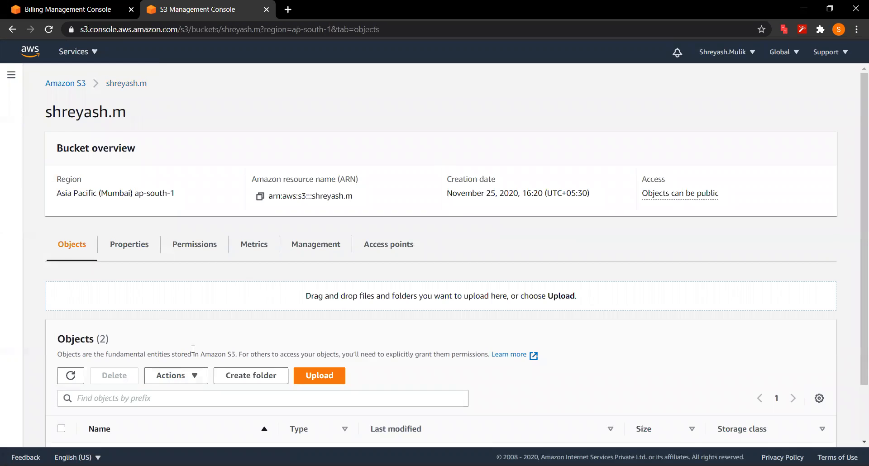
pyautogui.scroll(-2, 194, 352)
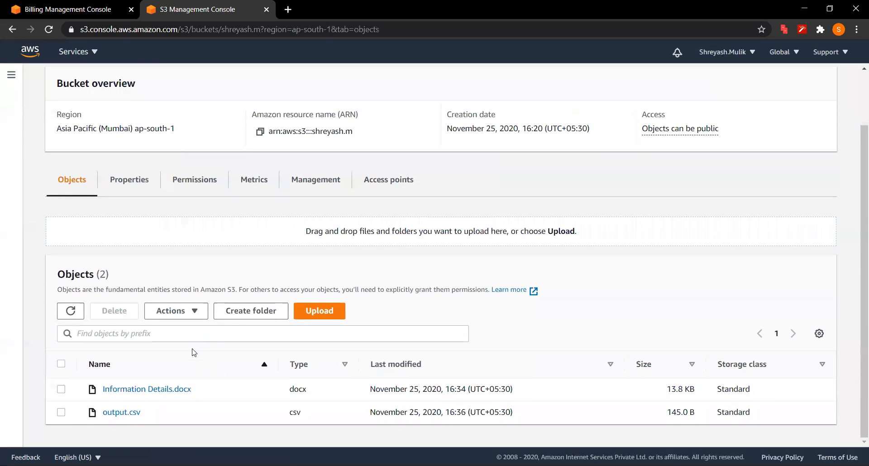
pyautogui.click(60, 390)
pyautogui.click(61, 413)
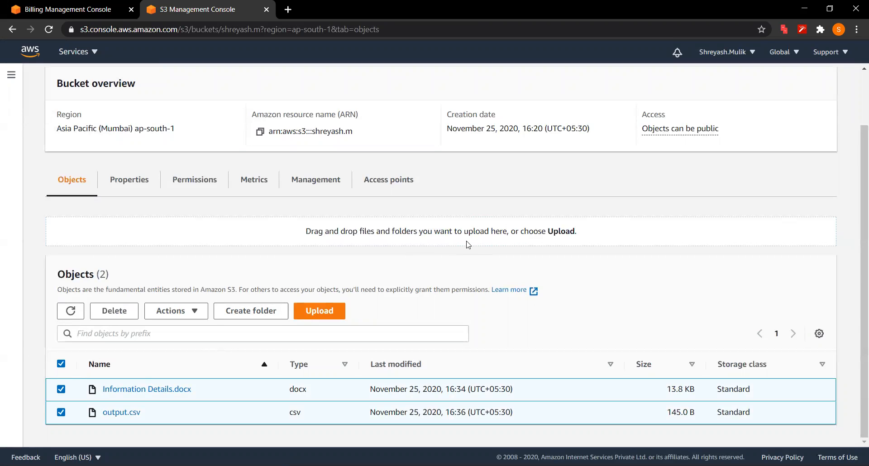
pyautogui.click(114, 310)
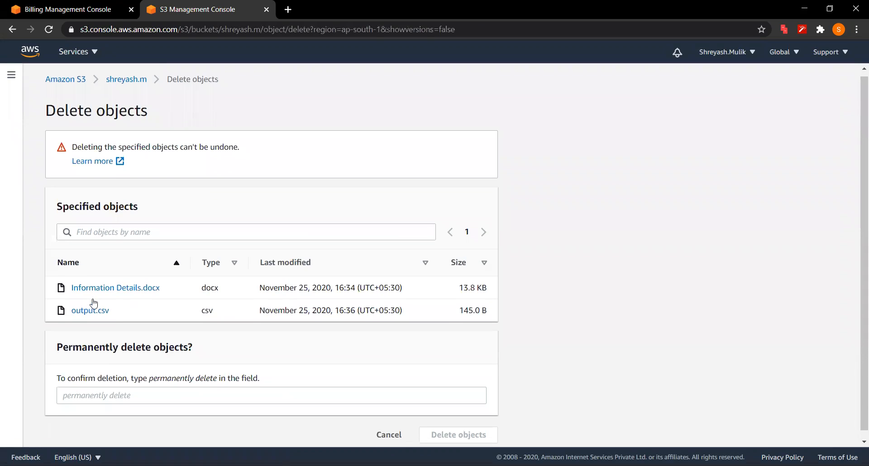
pyautogui.scroll(-1, 91, 303)
pyautogui.scroll(1, 334, 305)
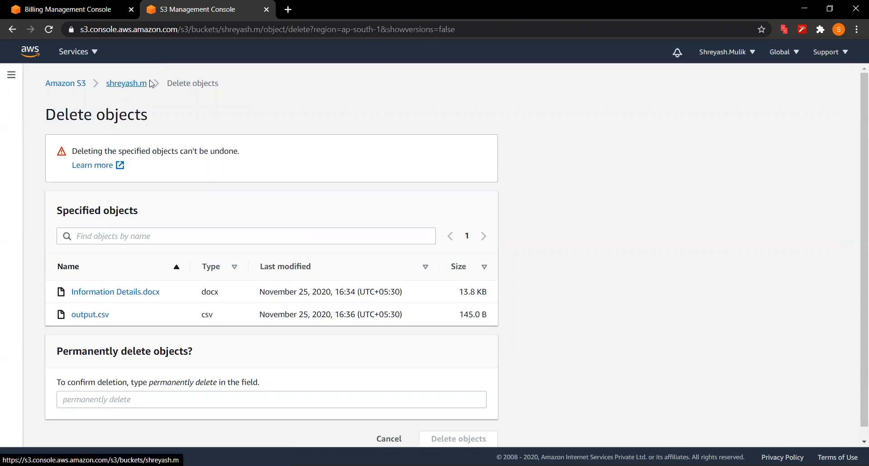
pyautogui.scroll(-1, 157, 295)
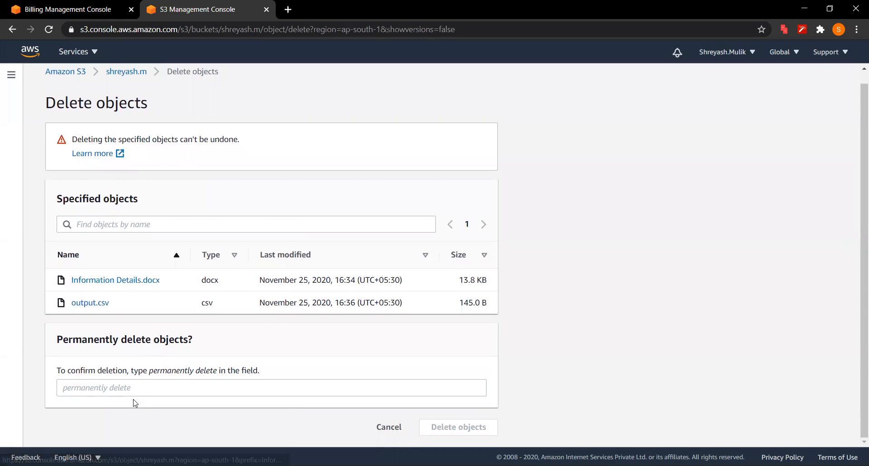
pyautogui.click(134, 381)
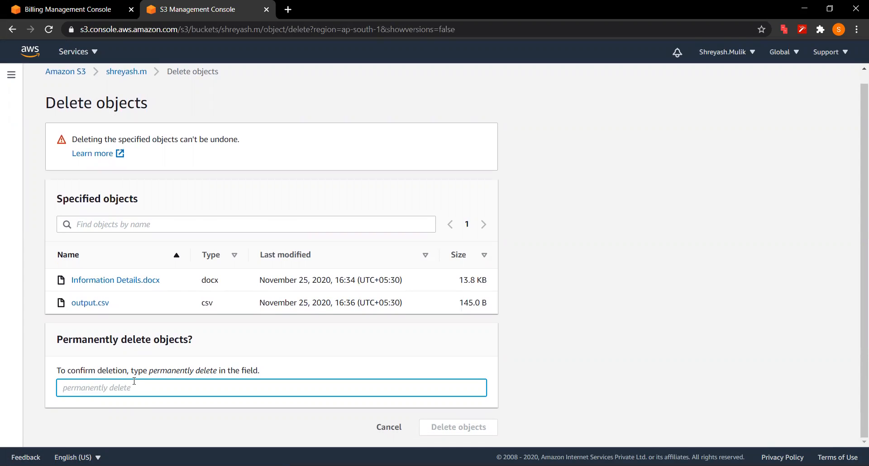
pyautogui.write('permanently delete')
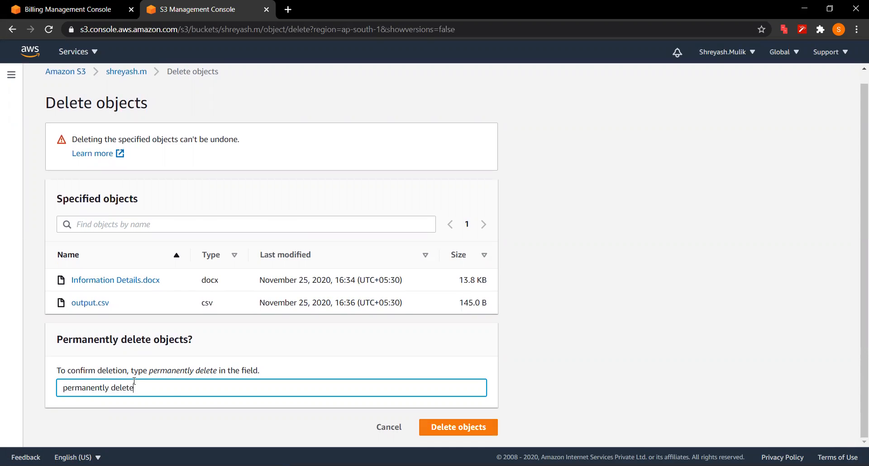
pyautogui.click(449, 434)
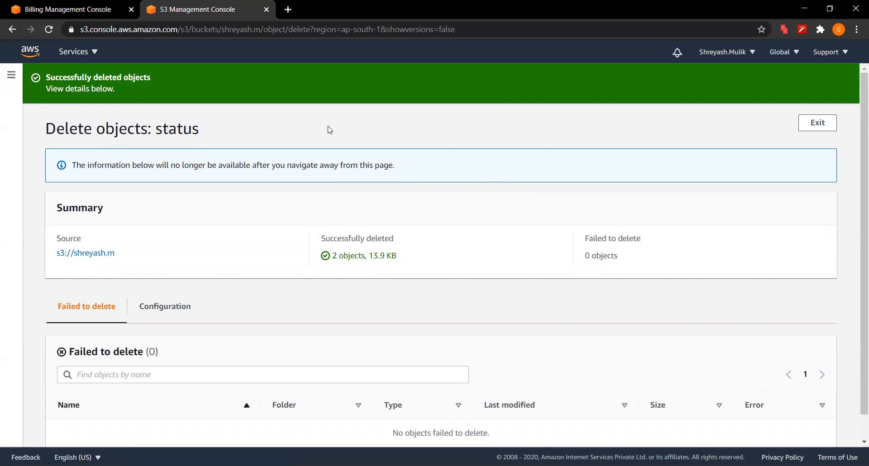
pyautogui.click(826, 132)
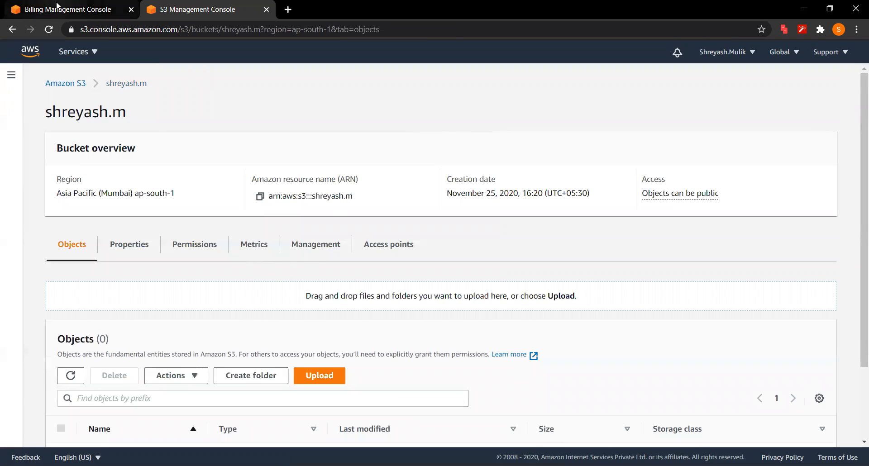
# Step: Delete the emptied S3 bucket from the bucket list, confirming with the bucket's name
pyautogui.click(64, 87)
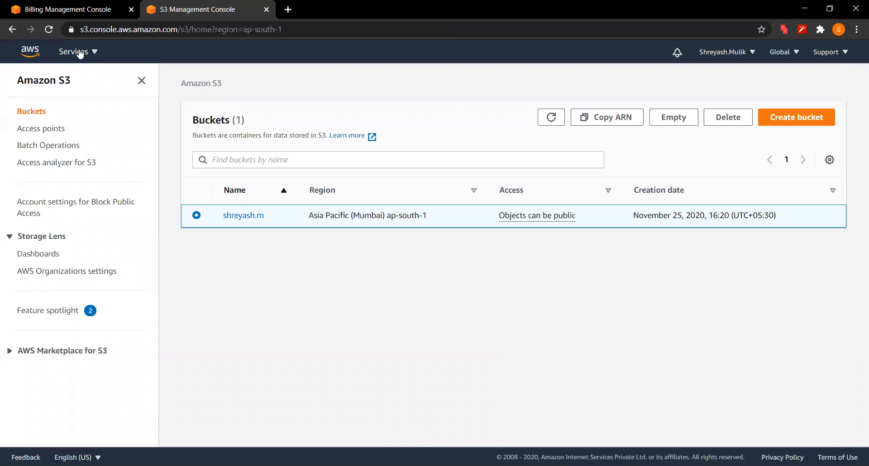
pyautogui.click(726, 123)
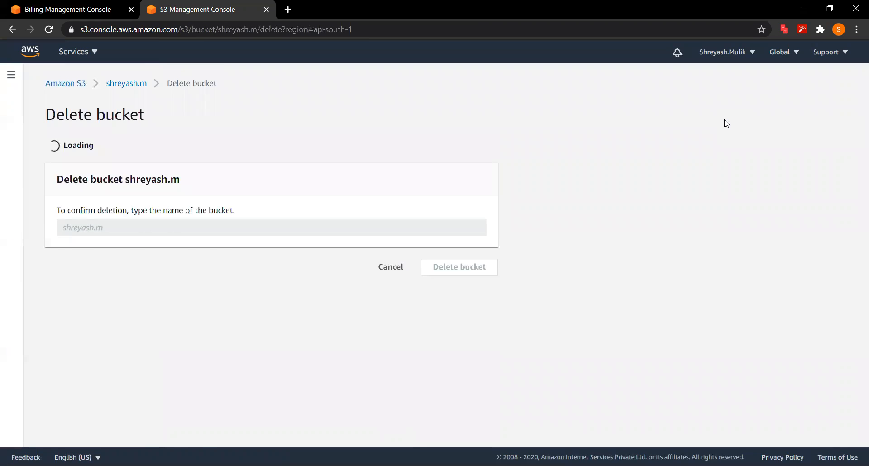
pyautogui.click(287, 274)
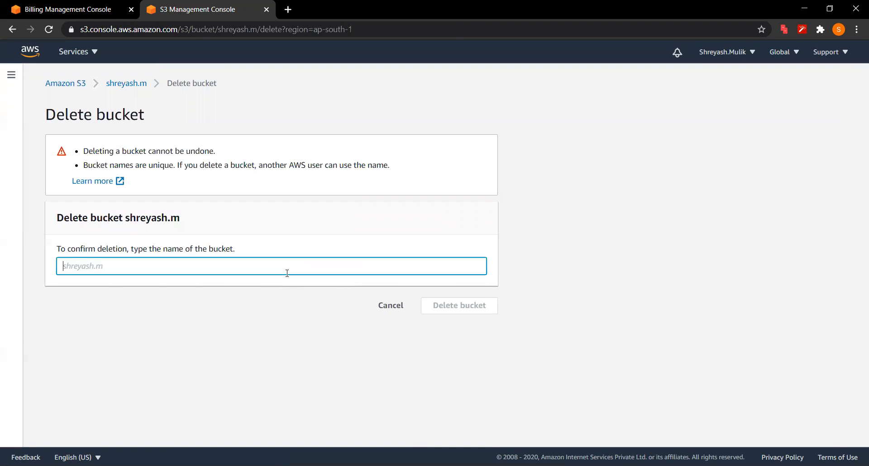
pyautogui.doubleClick(434, 302)
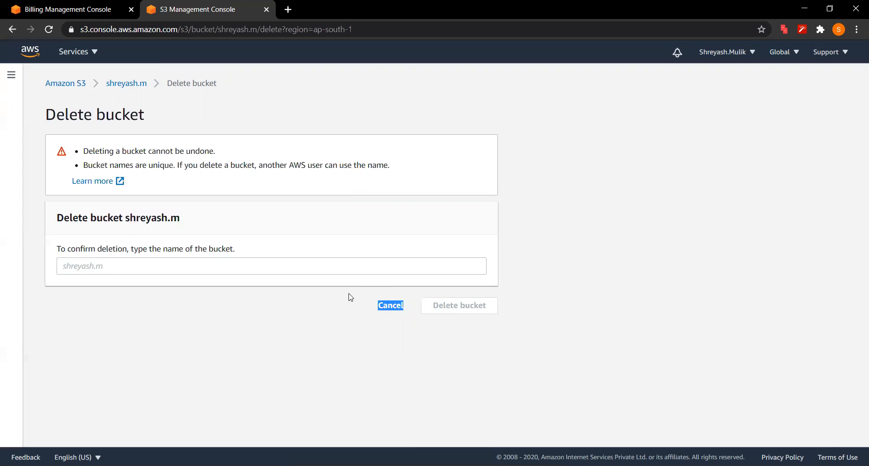
pyautogui.click(307, 263)
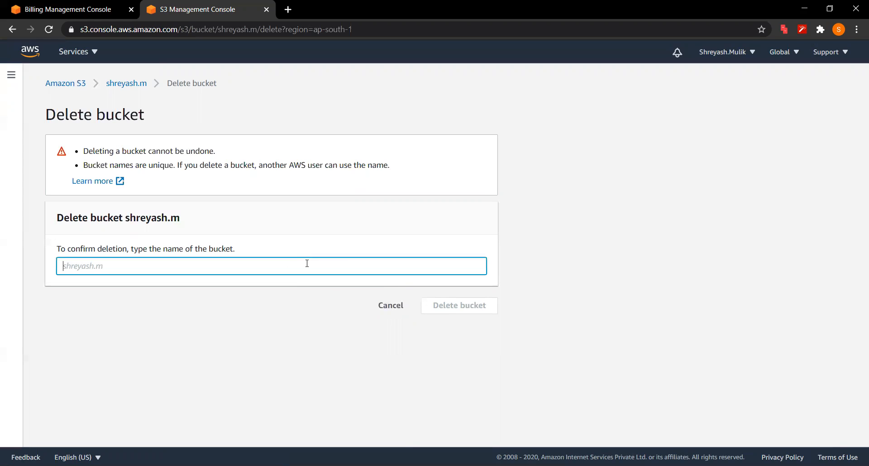
pyautogui.write('shreyash.m')
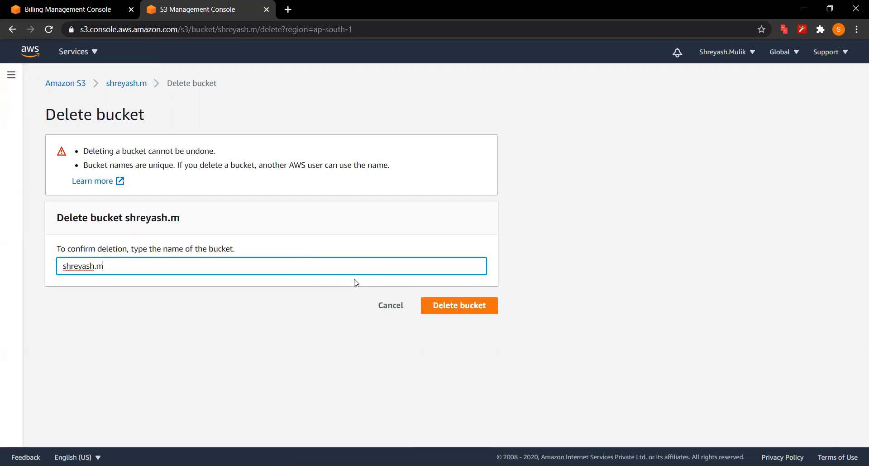
pyautogui.click(448, 305)
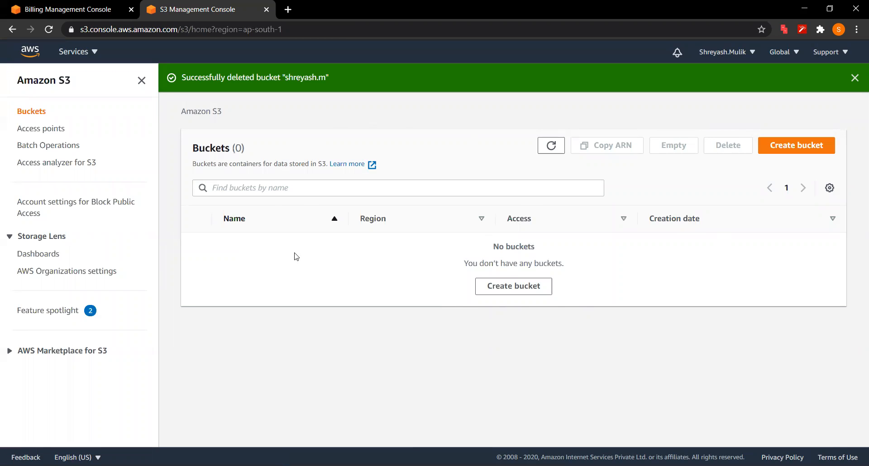
# Step: Delete the DynamoDB table newtable with all its CloudWatch alarms and without a backup, confirming with "delete"
pyautogui.click(76, 55)
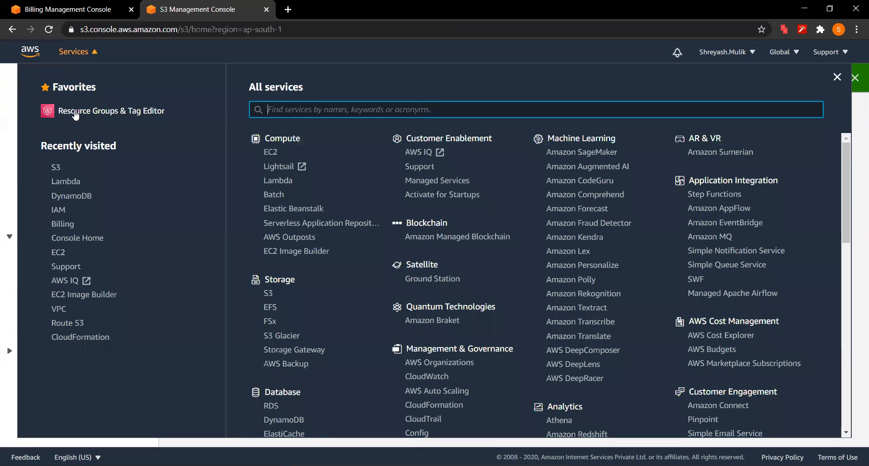
pyautogui.click(63, 196)
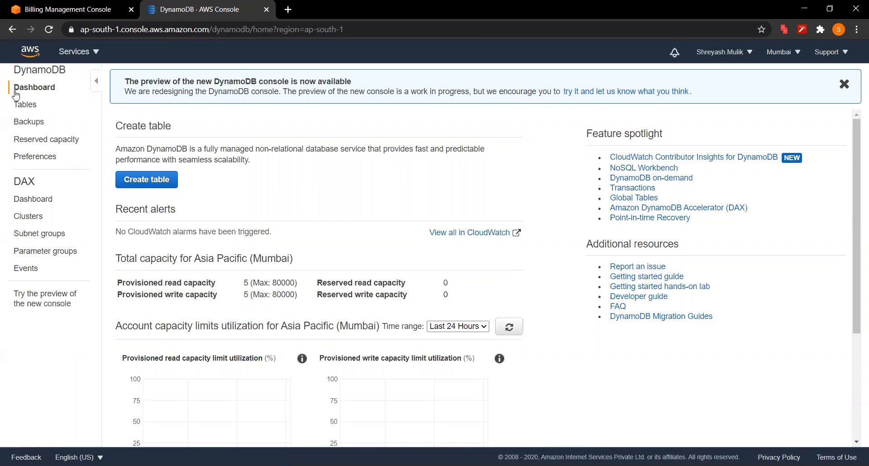
pyautogui.click(28, 111)
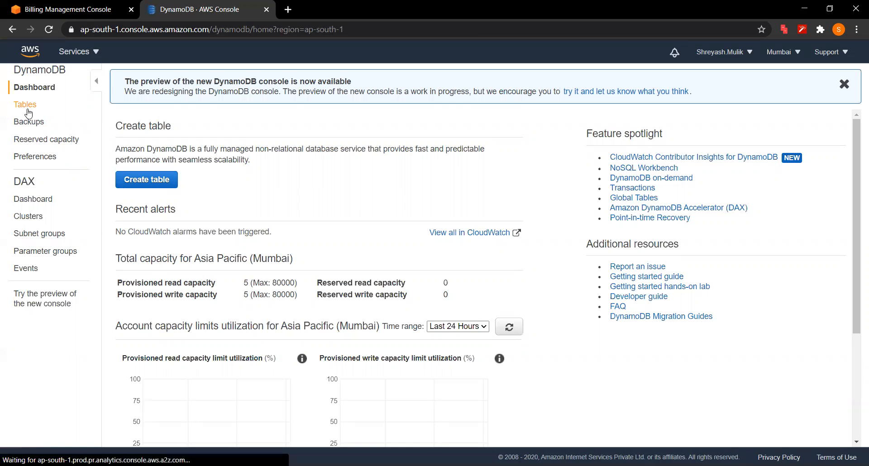
pyautogui.click(120, 196)
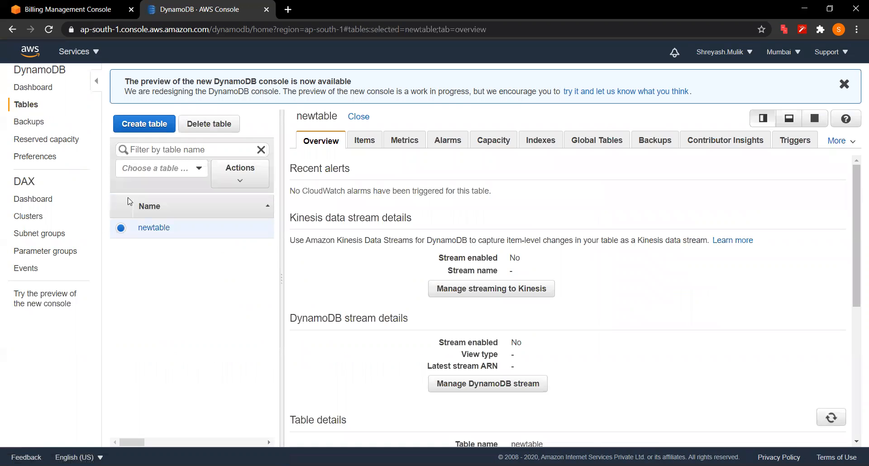
pyautogui.click(229, 124)
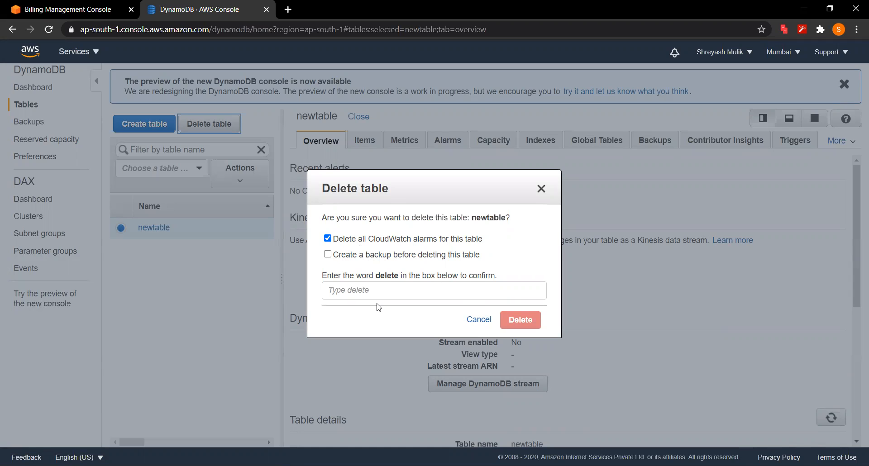
pyautogui.click(379, 290)
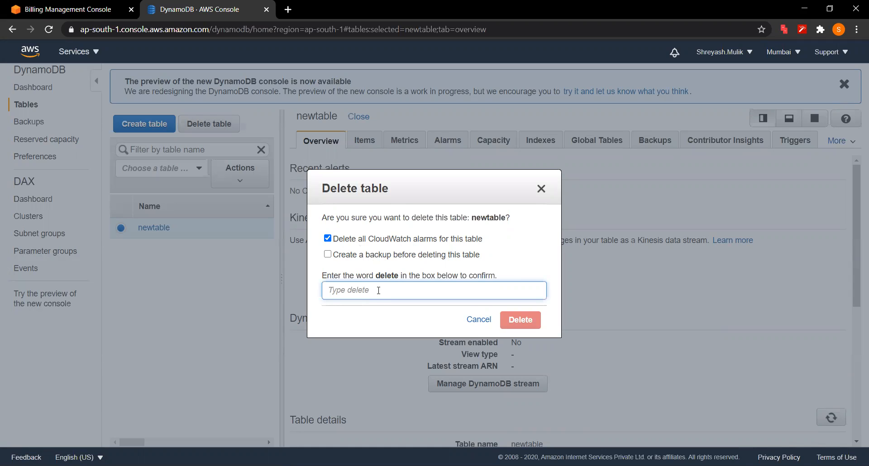
pyautogui.write('delete')
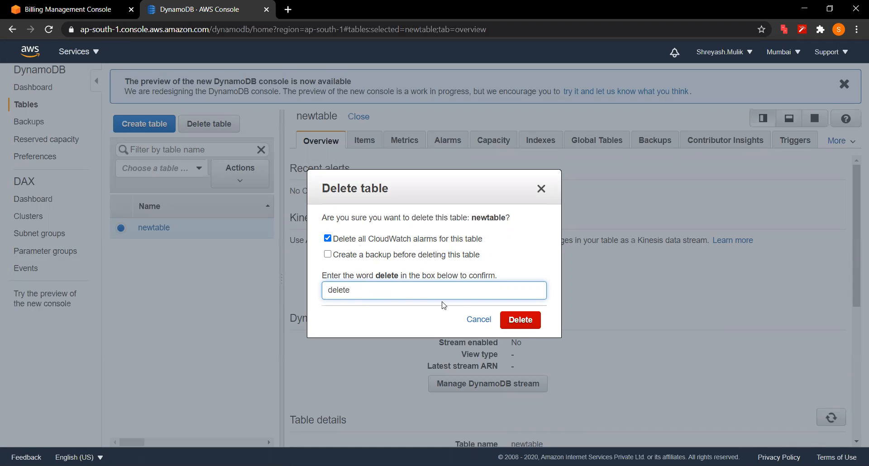
pyautogui.click(519, 320)
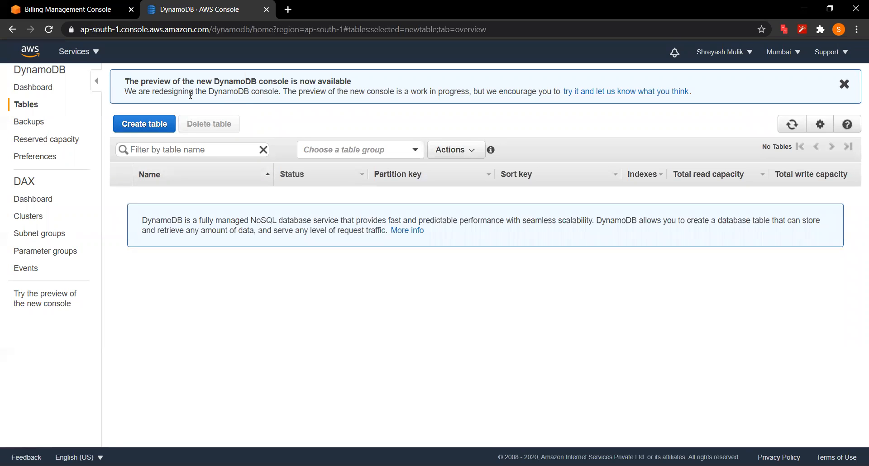
# Step: Delete the role lambda-dynamodb1 in the IAM service and confirm the deletion
pyautogui.click(80, 58)
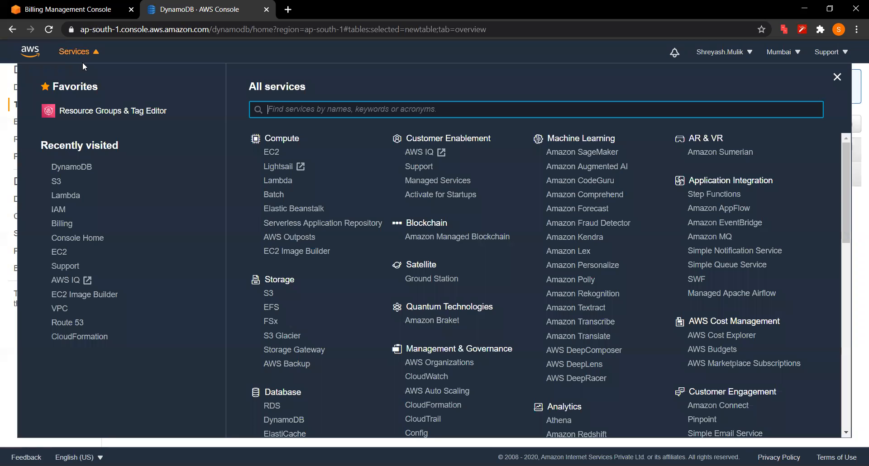
pyautogui.click(54, 209)
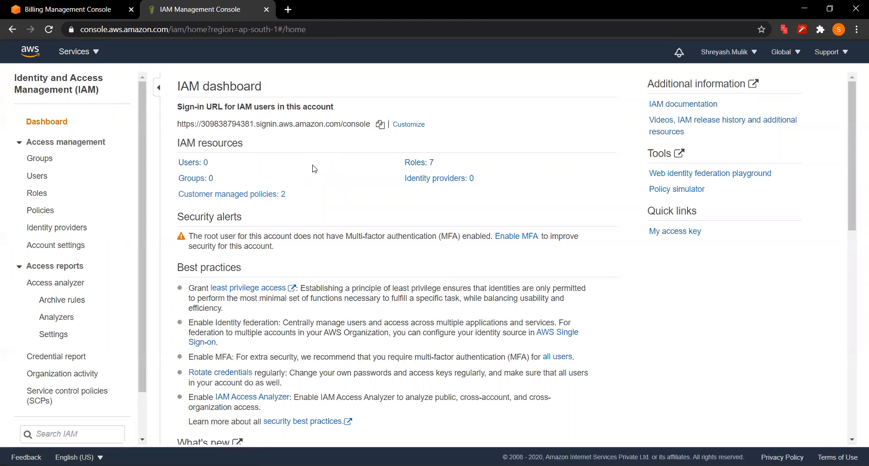
pyautogui.scroll(-1, 312, 169)
pyautogui.scroll(1, 312, 168)
pyautogui.click(418, 163)
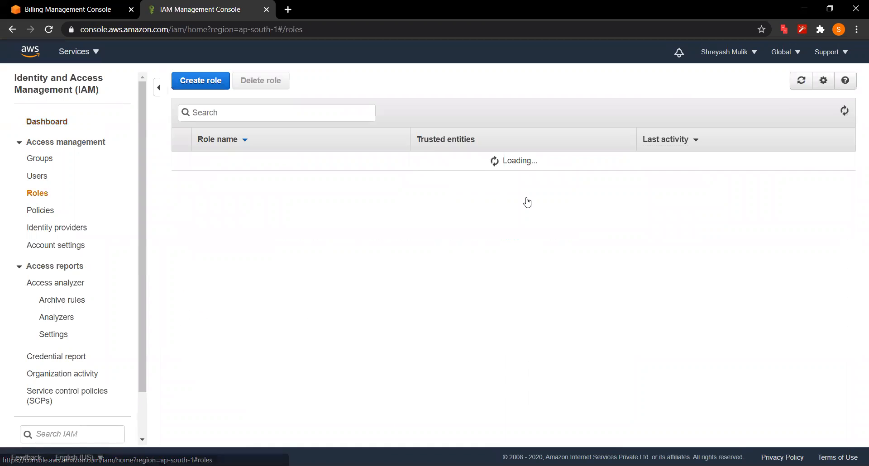
pyautogui.scroll(-5, 239, 326)
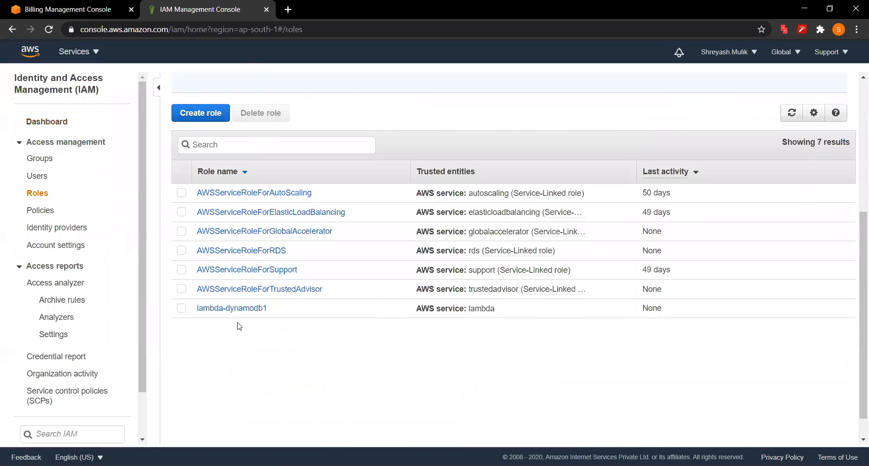
pyautogui.scroll(-1, 239, 326)
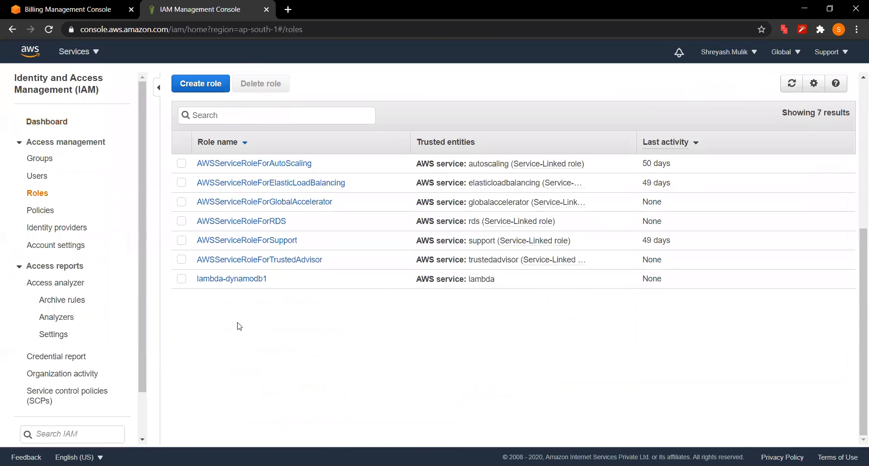
pyautogui.click(182, 280)
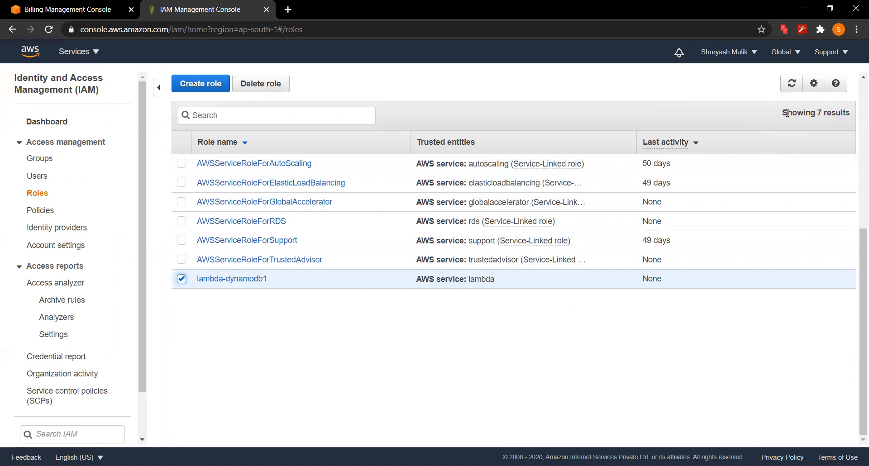
pyautogui.click(252, 86)
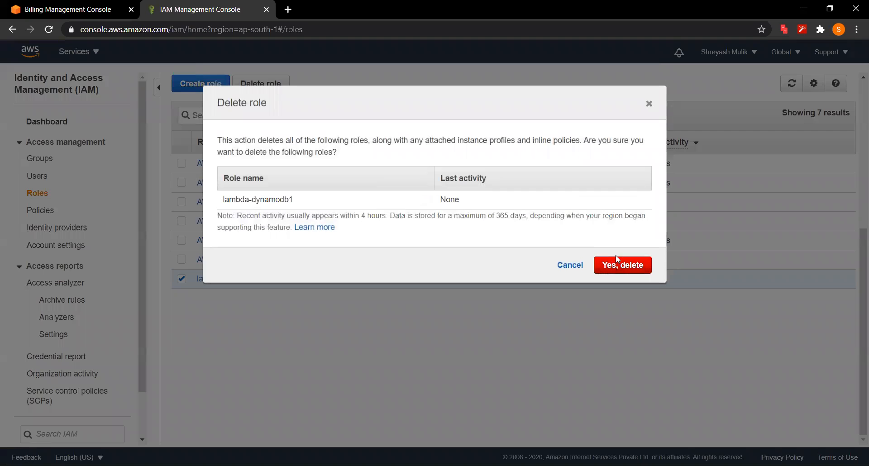
pyautogui.click(618, 260)
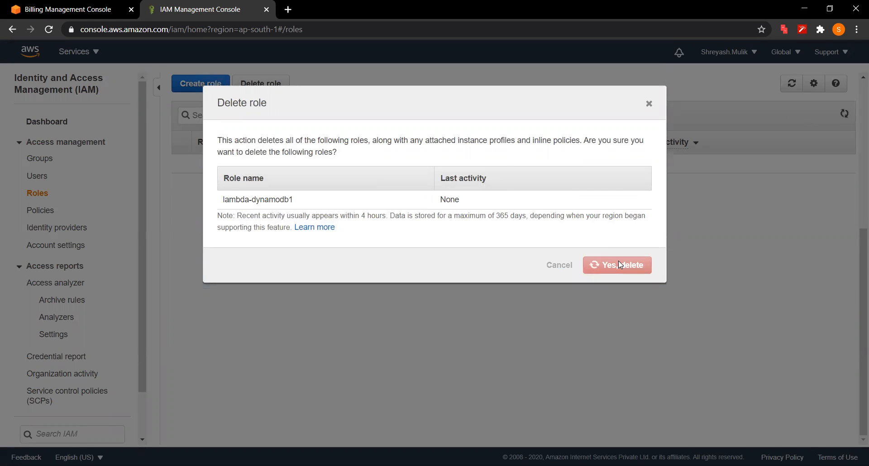